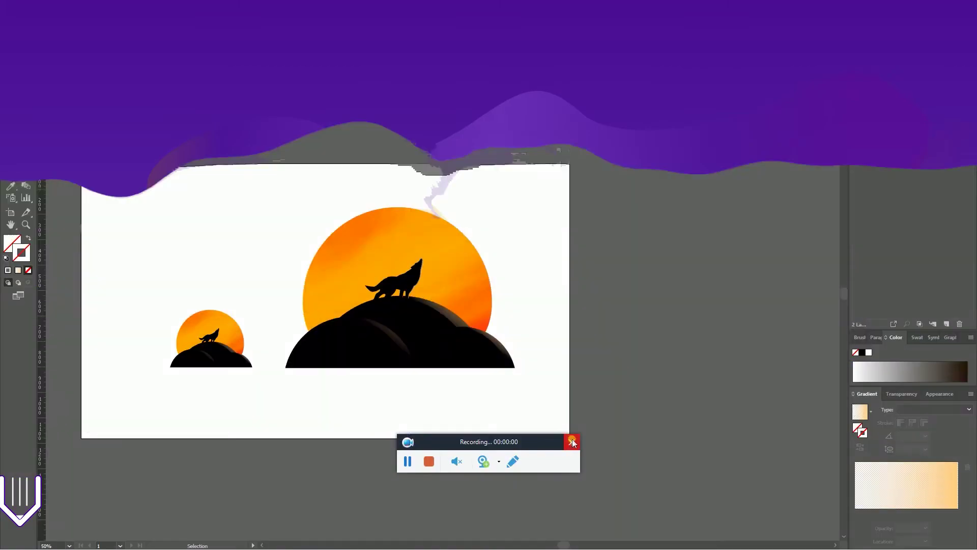
# Inspect the finished moon artwork by entering its group and selecting the watercolor texture.
pyautogui.click(572, 440)
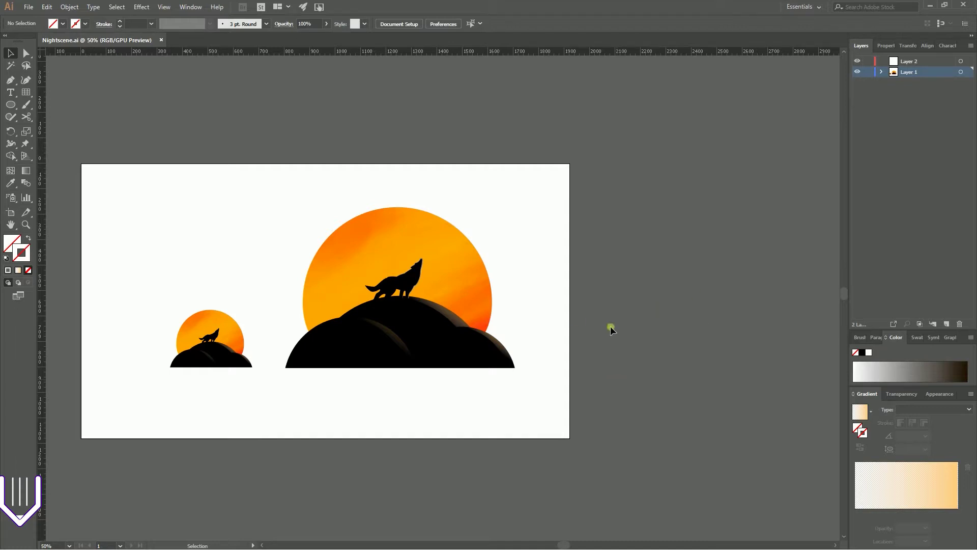
pyautogui.click(441, 256)
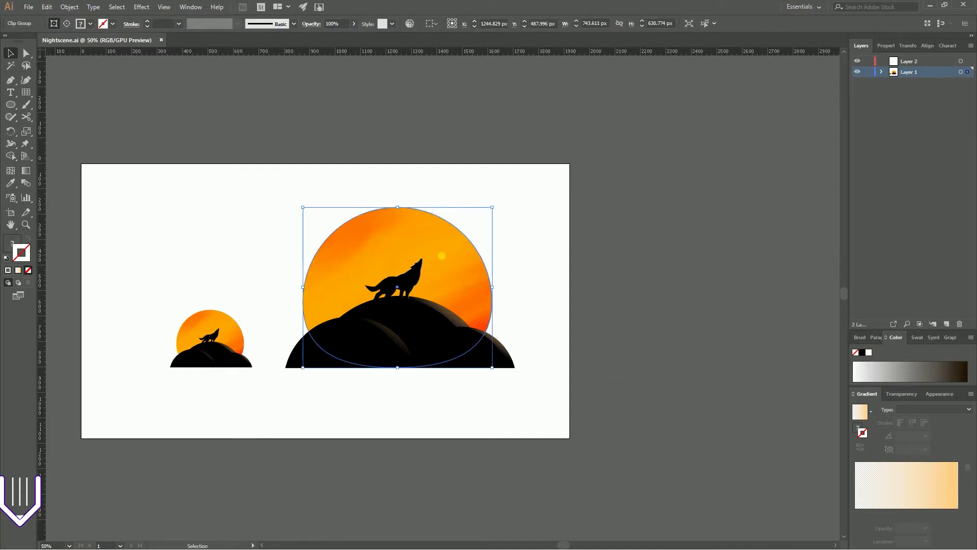
pyautogui.doubleClick(442, 254)
pyautogui.click(442, 255)
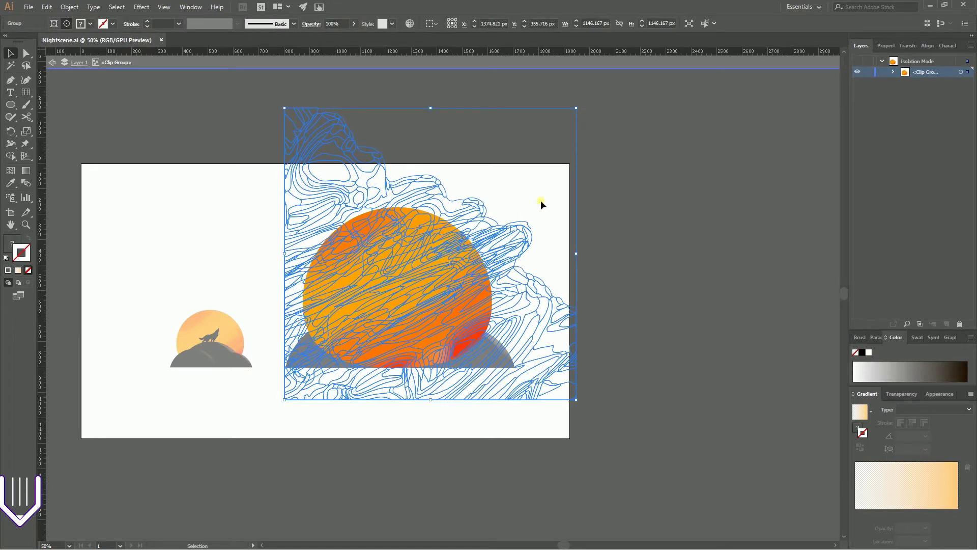
pyautogui.click(53, 62)
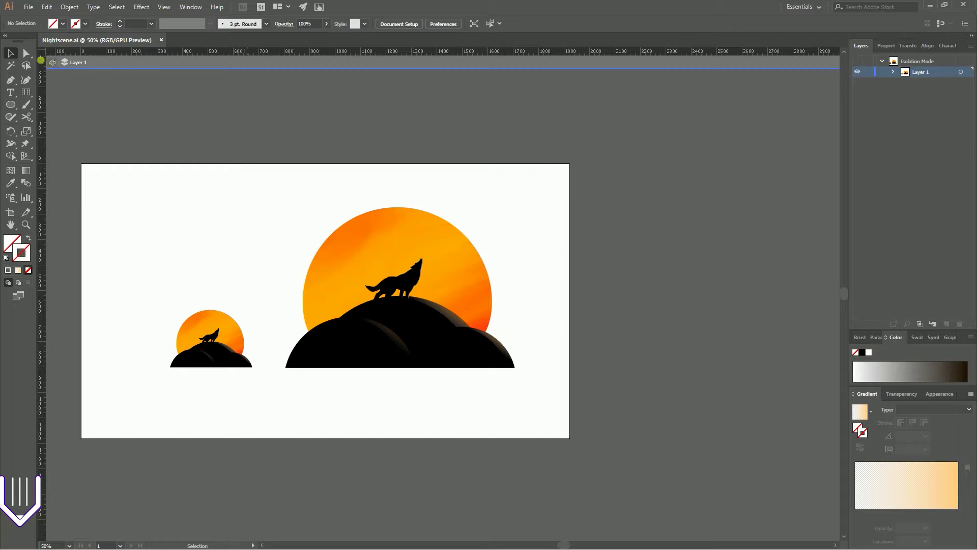
pyautogui.click(52, 62)
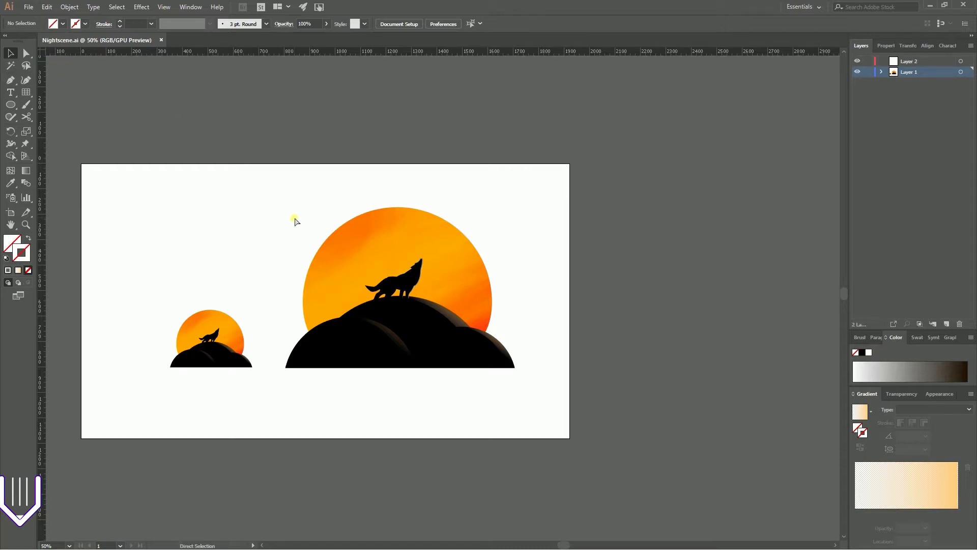
# Create a new 1920×1080 Web-Large document and draw a 266 × 266 px circle.
pyautogui.hotkey('ctrl', 'n')
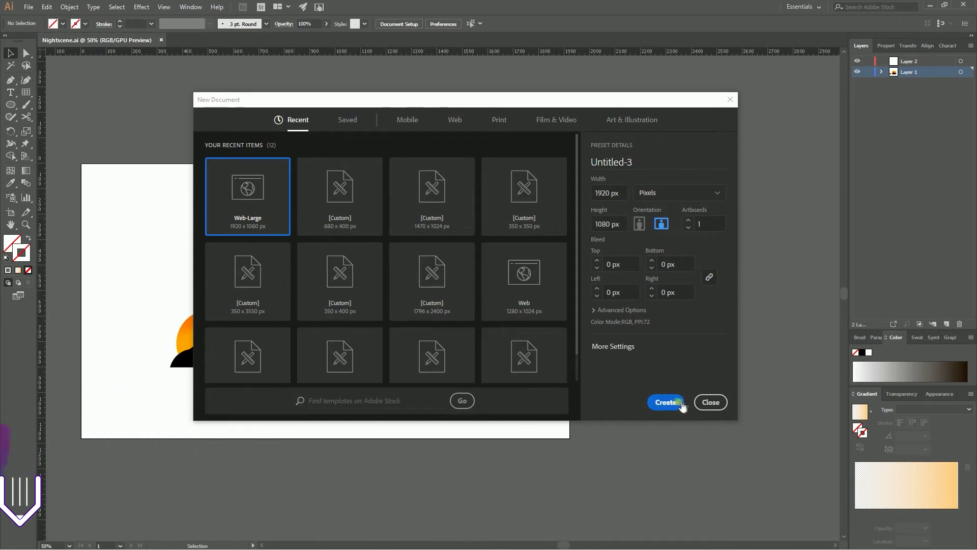
pyautogui.click(666, 402)
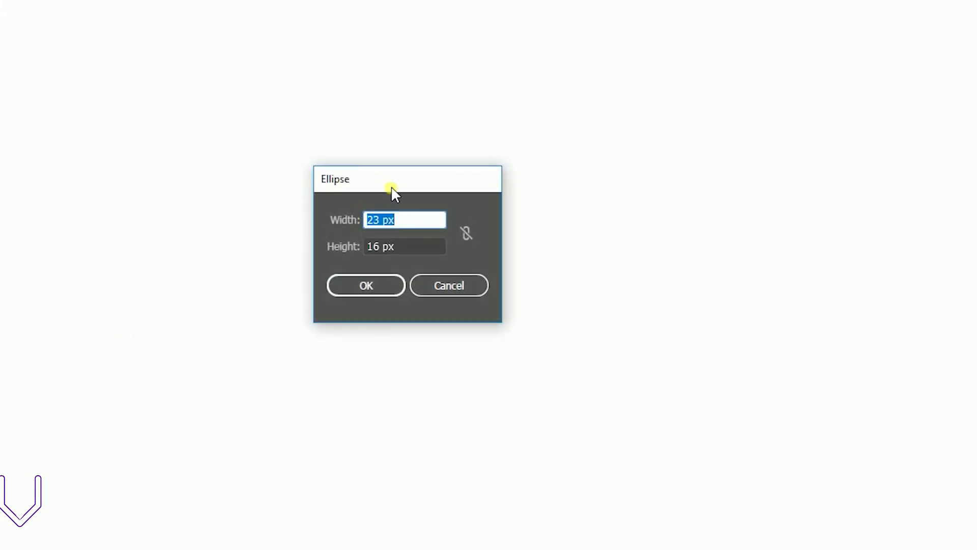
pyautogui.doubleClick(374, 220)
pyautogui.press('BackSpace')
pyautogui.write('266')
pyautogui.doubleClick(375, 247)
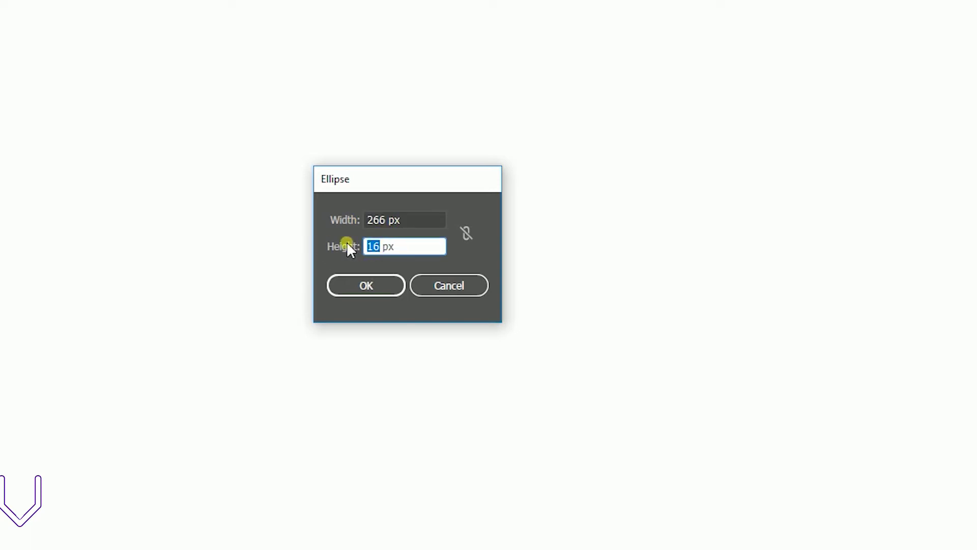
pyautogui.write('266')
pyautogui.click(388, 283)
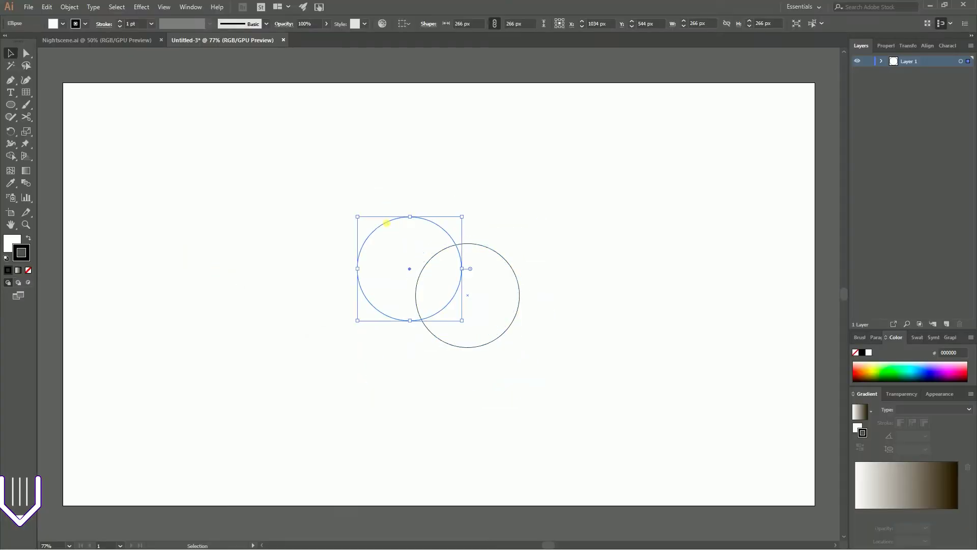
# Duplicate the circle straight downward so the copy overlaps the original's lower half.
pyautogui.moveTo(387, 223); pyautogui.dragTo(387, 223)
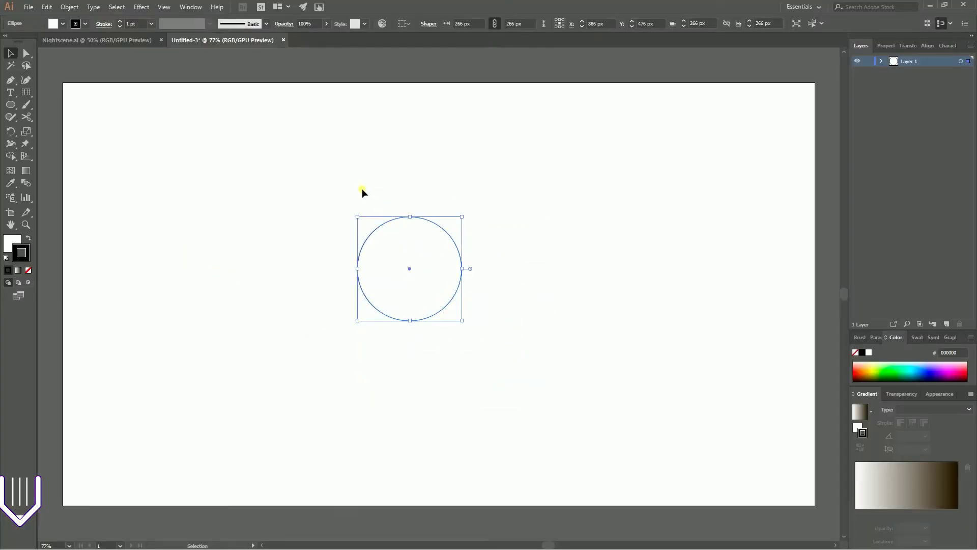
pyautogui.hotkey('ctrl', '=')
pyautogui.hotkey('ctrl', '=')
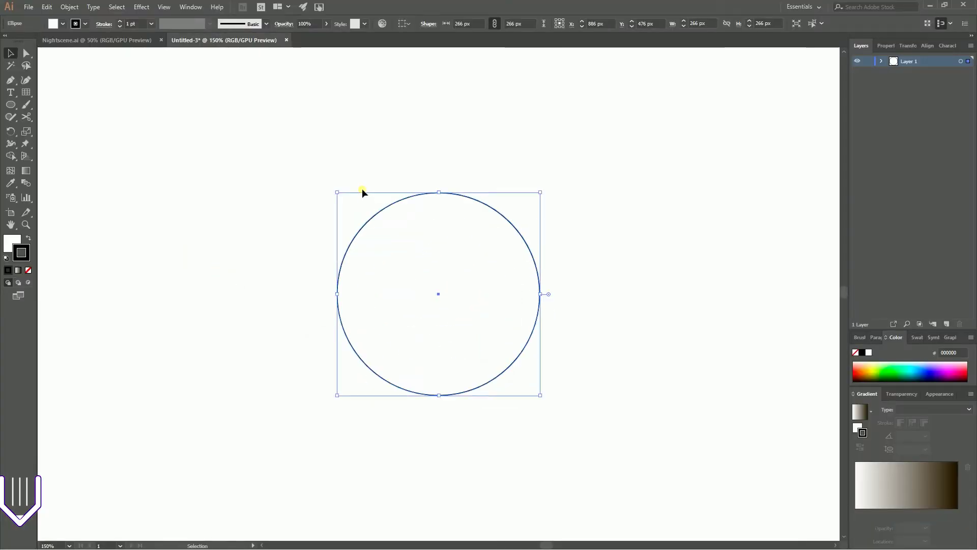
pyautogui.scroll(-3, 577, 164)
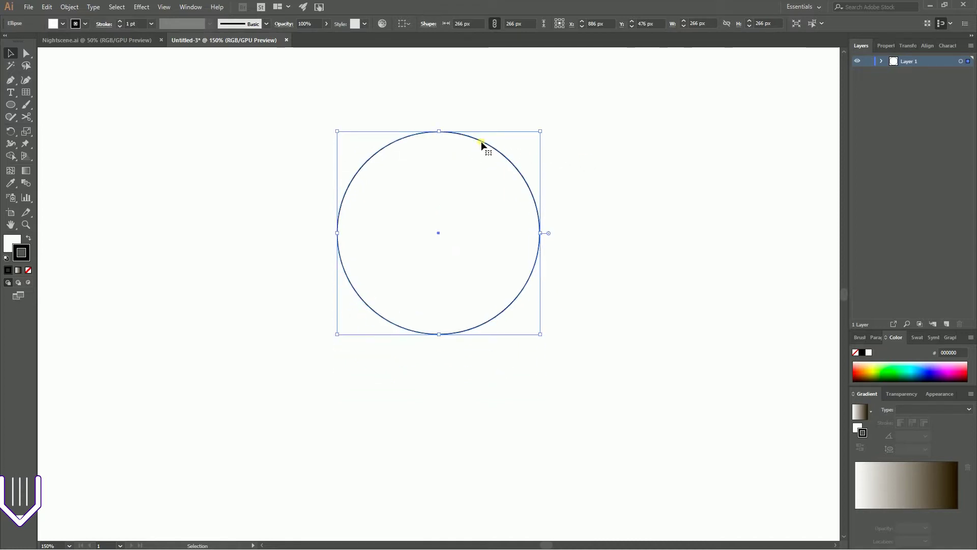
pyautogui.moveTo(481, 141); pyautogui.dragTo(493, 261)
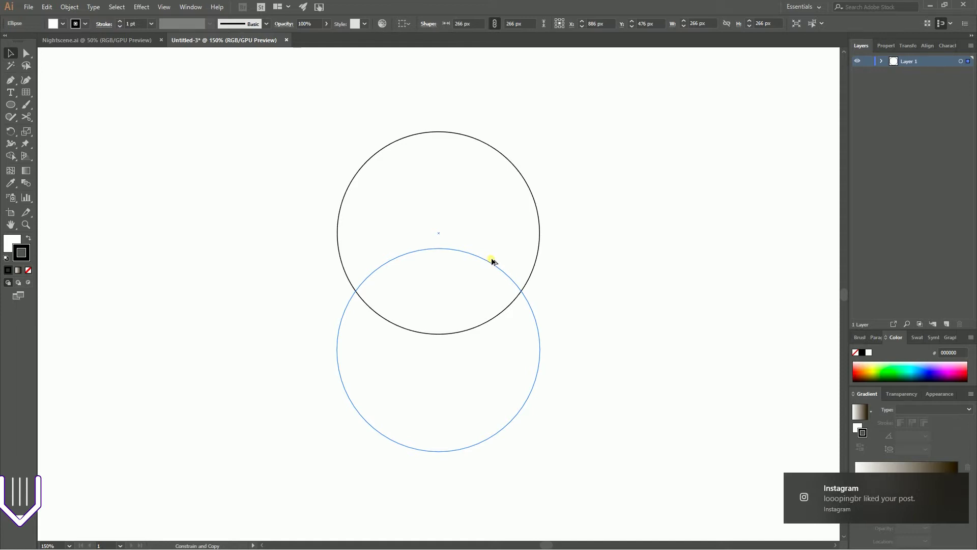
pyautogui.moveTo(492, 261); pyautogui.dragTo(493, 260)
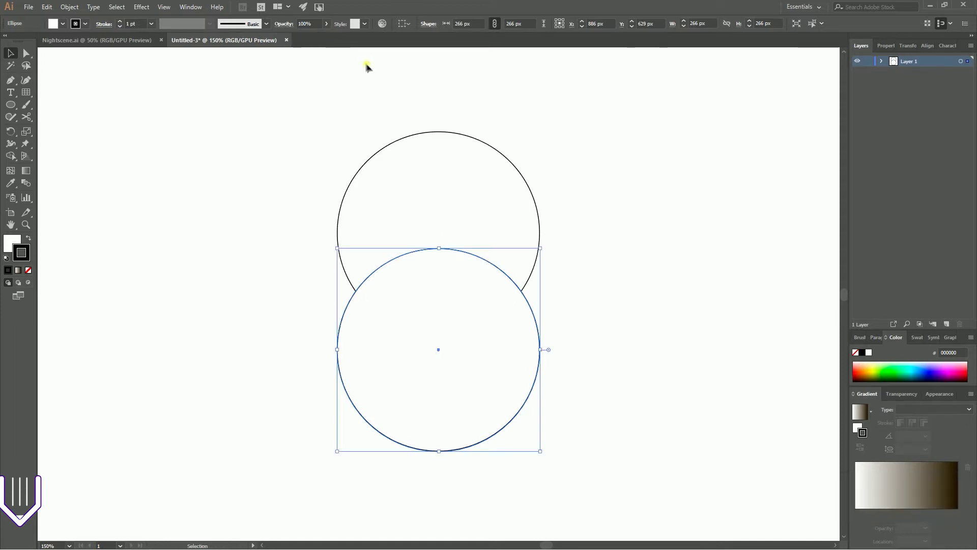
# Show the rulers and place a horizontal guide at the copy's top edge.
pyautogui.hotkey('ctrl', 'r')
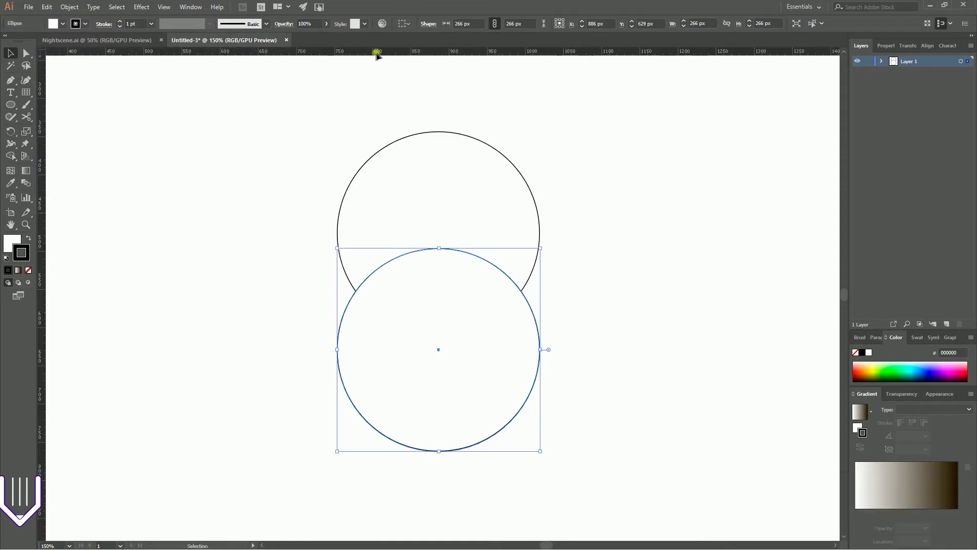
pyautogui.moveTo(356, 51); pyautogui.dragTo(370, 249)
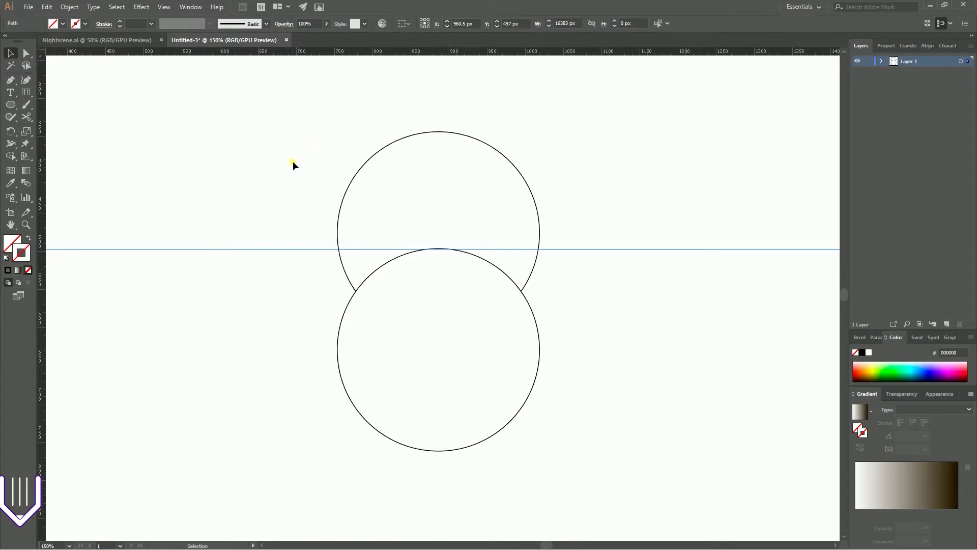
pyautogui.press('super')
# Browse Freepik's watercolor background results in Firefox and close the wolf logo tab.
pyautogui.click(185, 540)
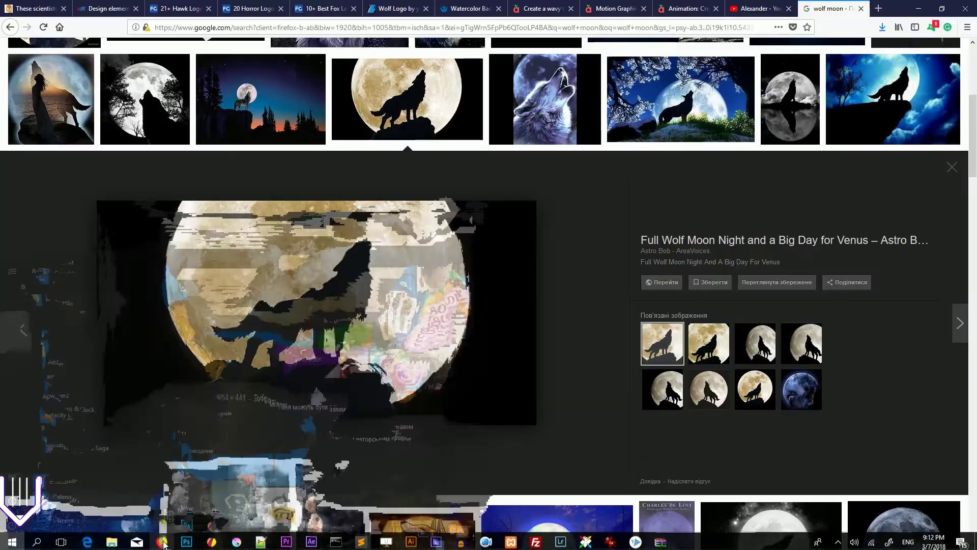
pyautogui.click(672, 9)
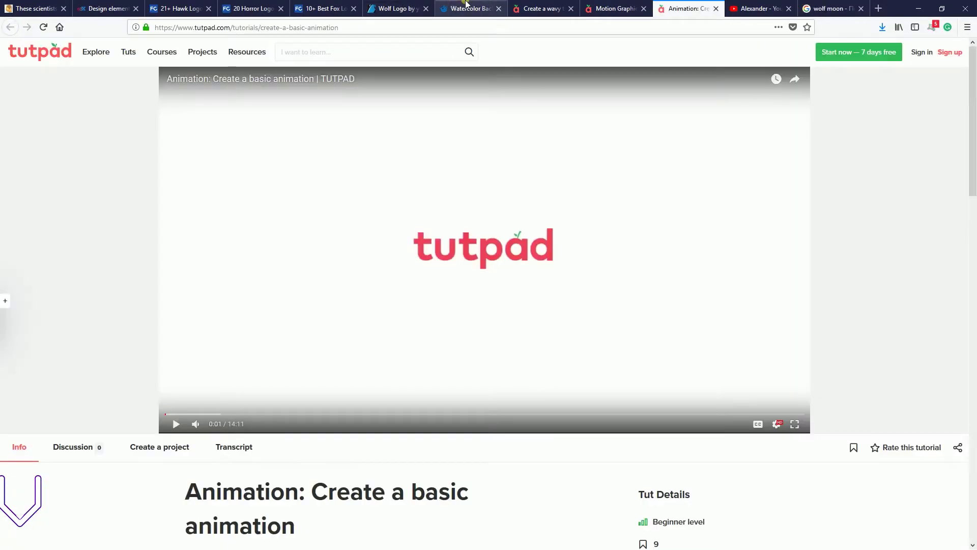
pyautogui.click(465, 4)
pyautogui.scroll(20, 239, 166)
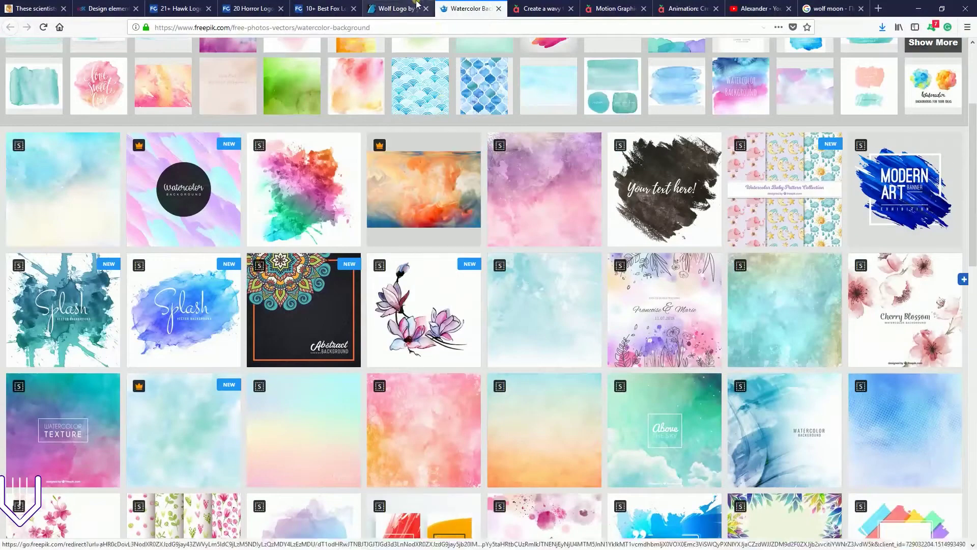
pyautogui.middleClick(403, 4)
pyautogui.scroll(3, 435, 124)
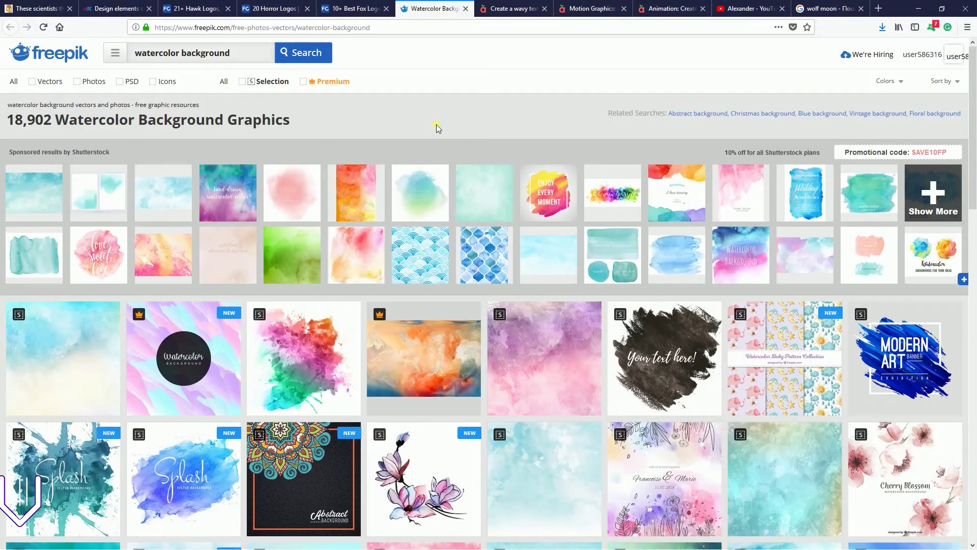
pyautogui.scroll(-6, 436, 124)
pyautogui.scroll(4, 438, 127)
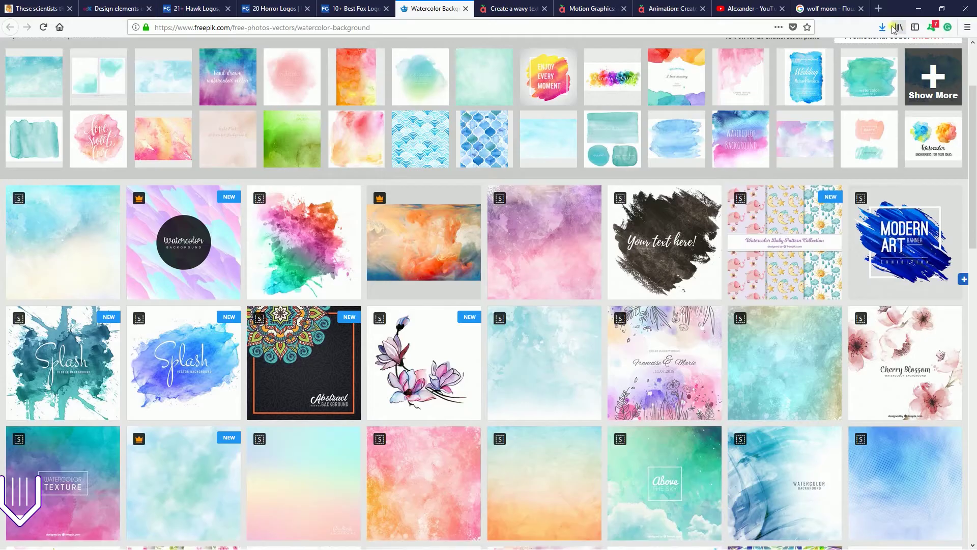
pyautogui.scroll(-6, 834, 209)
pyautogui.moveTo(840, 206)
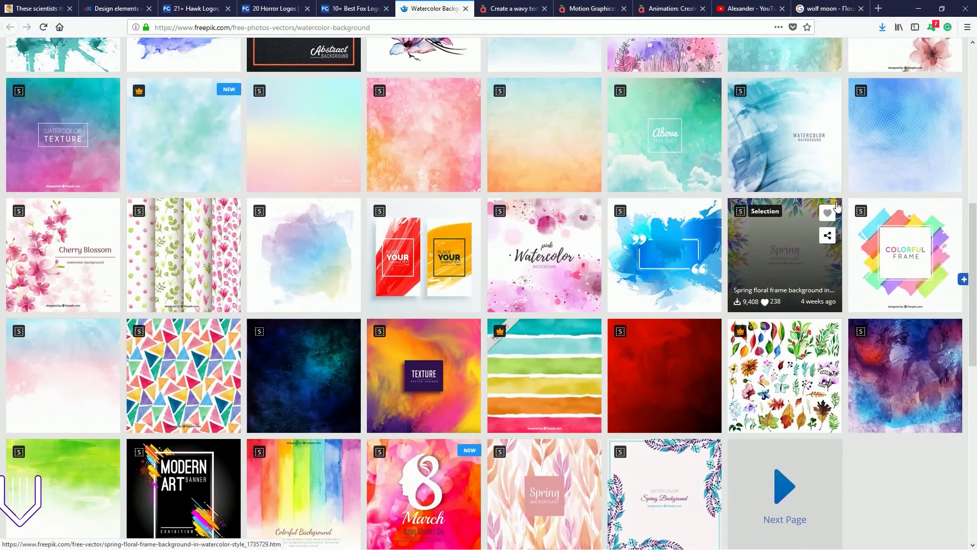
pyautogui.scroll(-5, 834, 203)
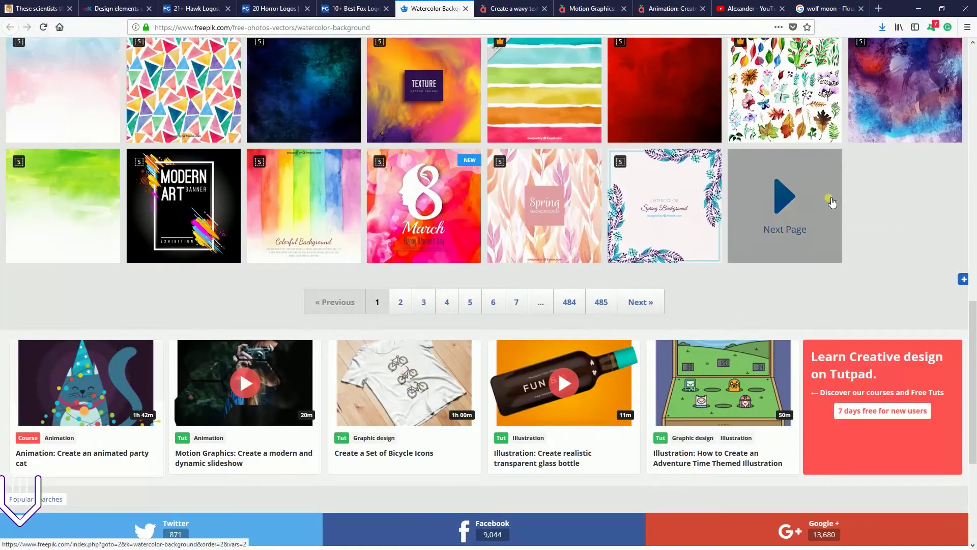
pyautogui.scroll(7, 830, 200)
pyautogui.scroll(6, 828, 198)
# Clear the web address on the wolf moon results tab to start a new search.
pyautogui.click(829, 9)
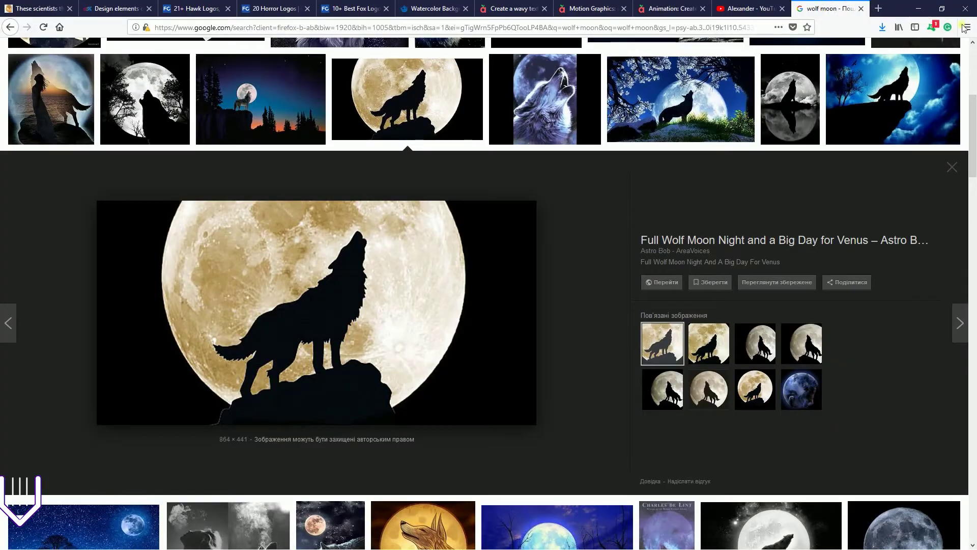
pyautogui.click(743, 30)
pyautogui.press('BackSpace')
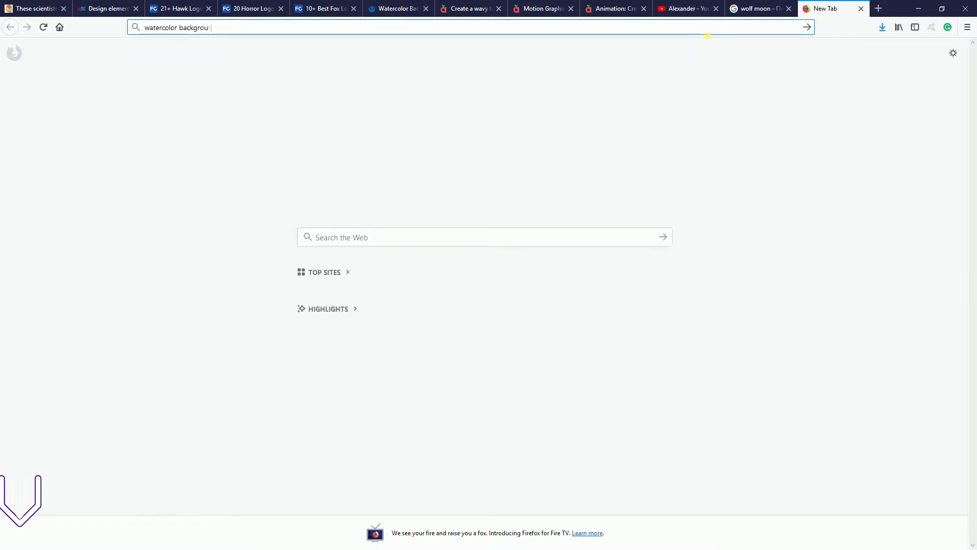
# Search 'watercolor background' and download Vecteezy's Orange Watercolor Background.
pyautogui.write('nd')
pyautogui.press('Return')
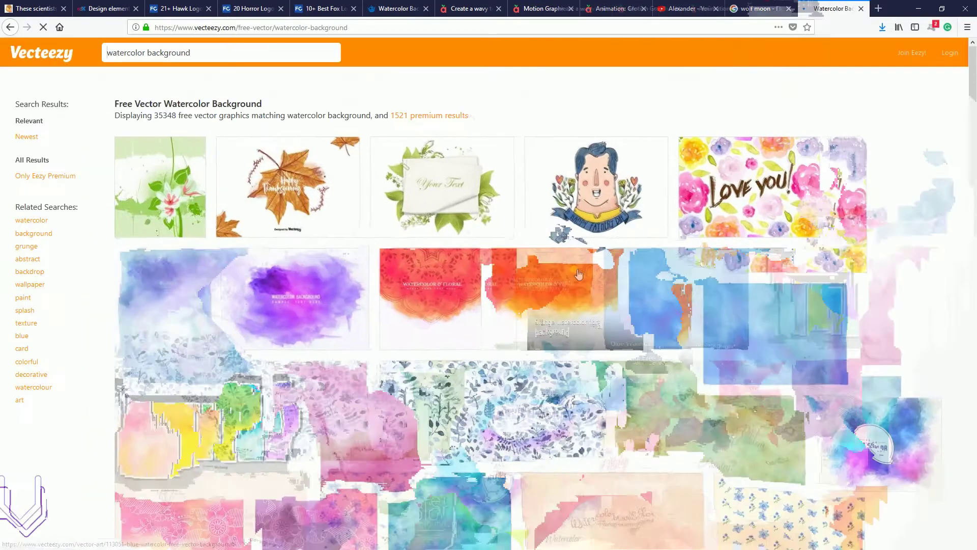
pyautogui.scroll(-5, 886, 204)
pyautogui.click(890, 202)
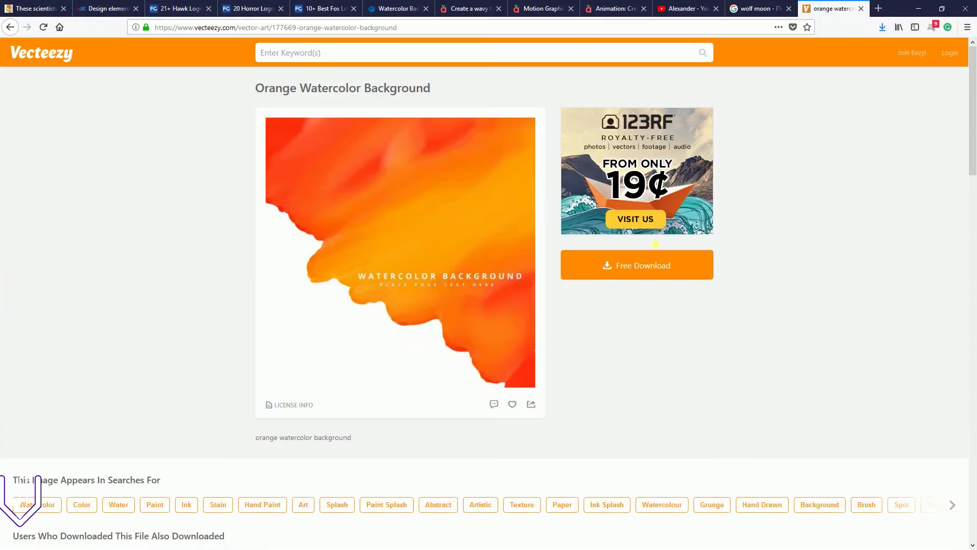
pyautogui.click(635, 258)
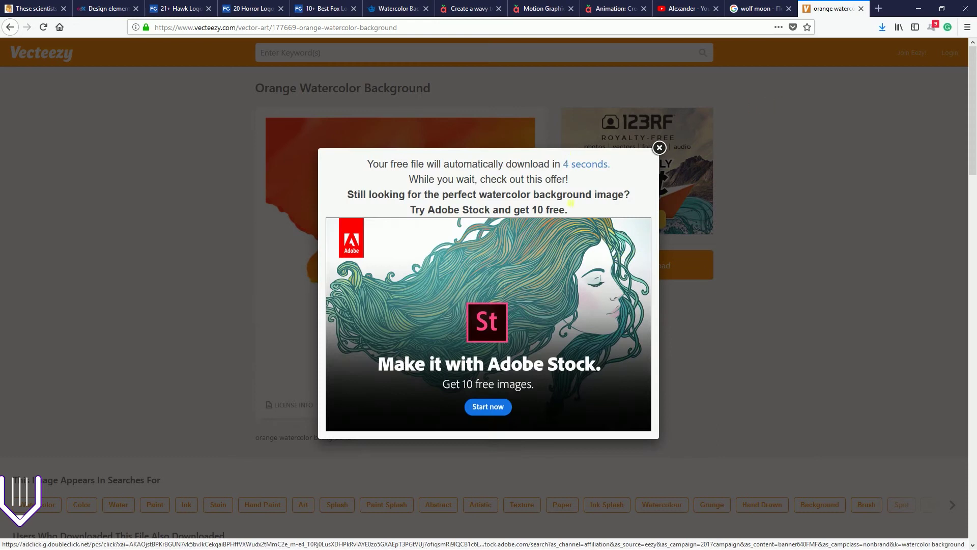
# Open the downloaded Vecteezy_0286.zip and its EPS file.
pyautogui.click(883, 27)
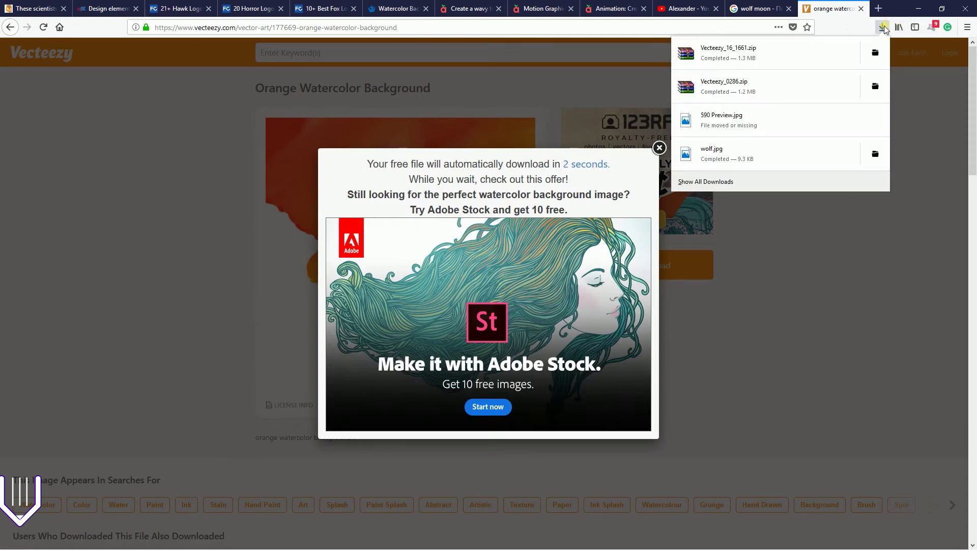
pyautogui.click(874, 86)
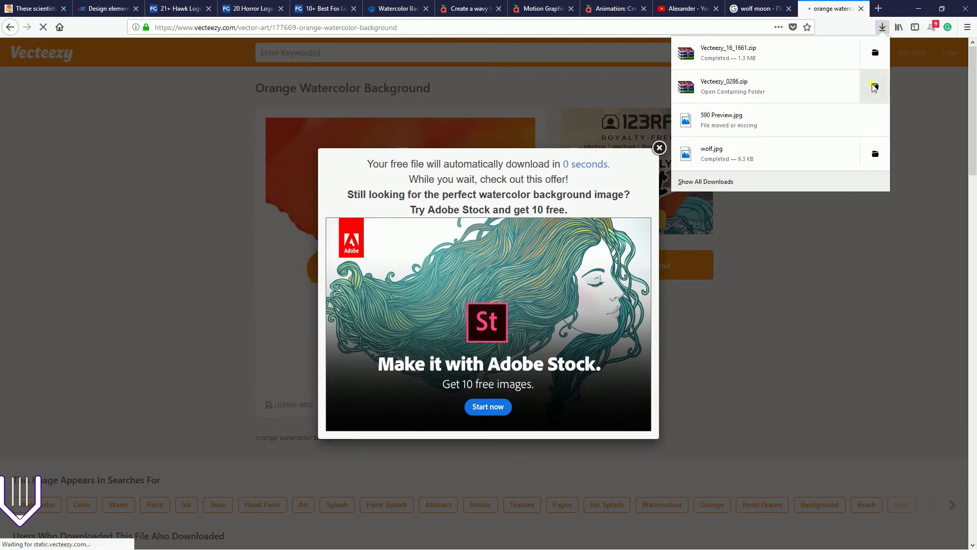
pyautogui.doubleClick(161, 286)
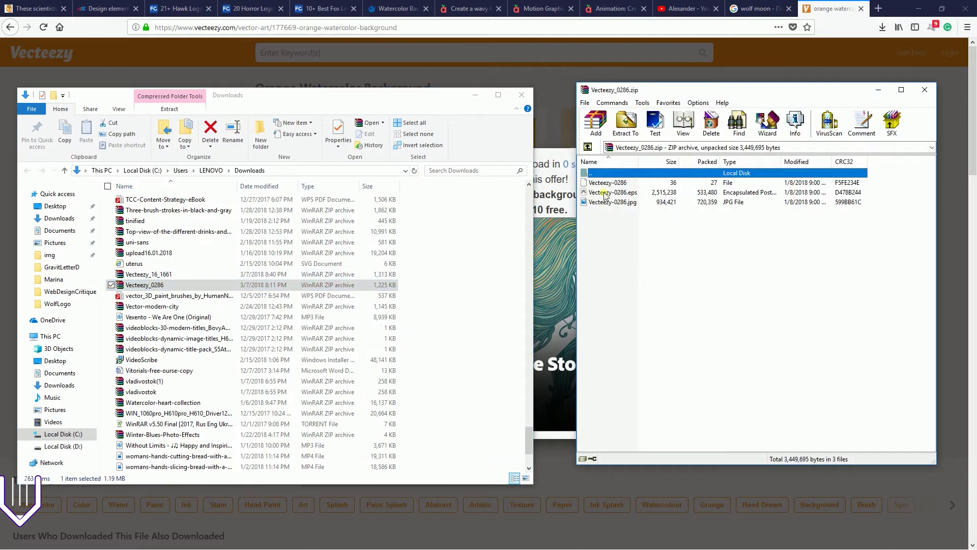
pyautogui.click(597, 192)
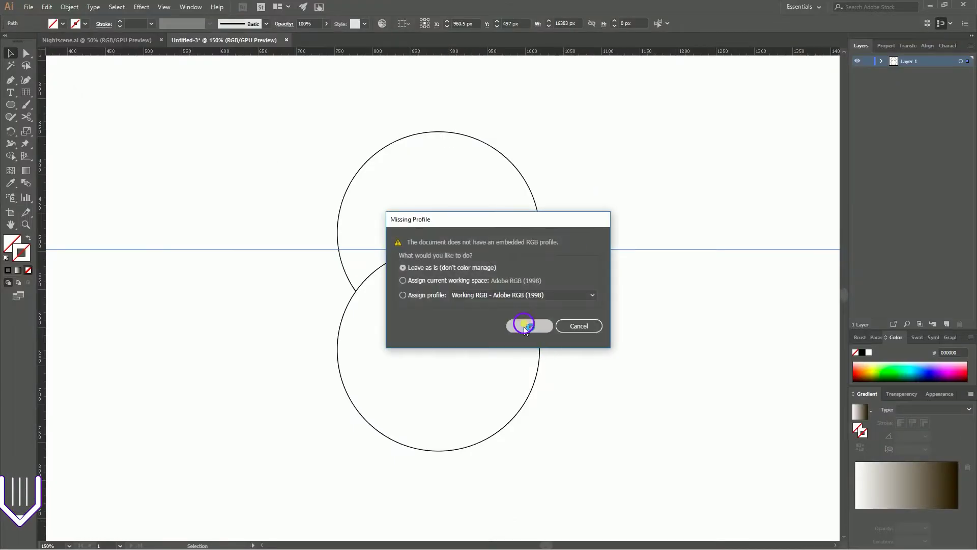
# Open the watercolor EPS without colour management and ungroup its artwork.
pyautogui.click(524, 324)
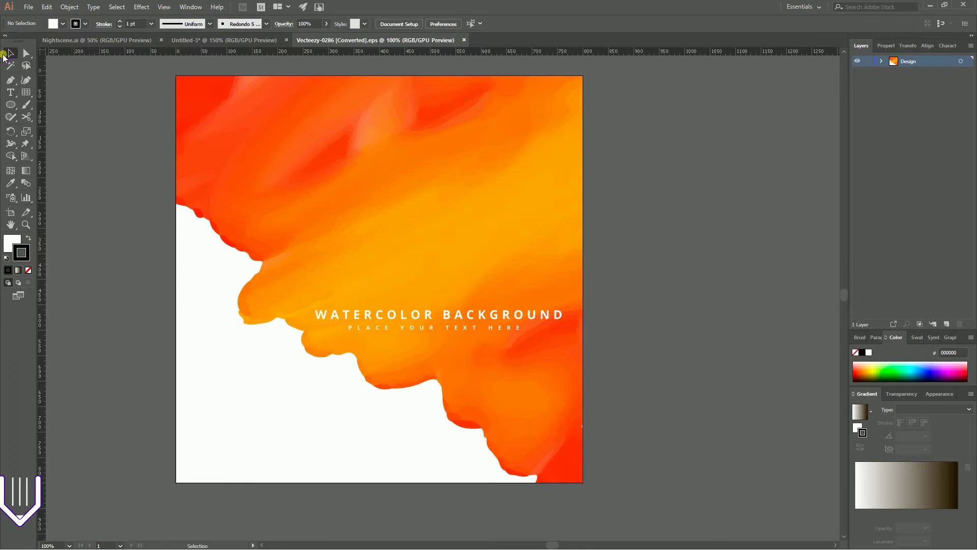
pyautogui.click(355, 188)
pyautogui.moveTo(429, 184); pyautogui.dragTo(689, 157)
pyautogui.hotkey('ctrl', 'z')
pyautogui.rightClick(426, 179)
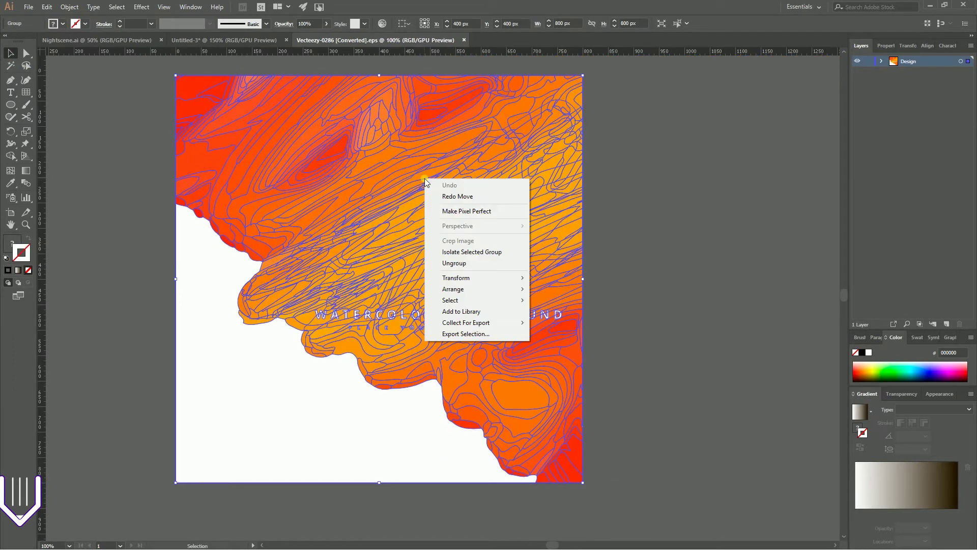
pyautogui.click(464, 263)
pyautogui.rightClick(458, 239)
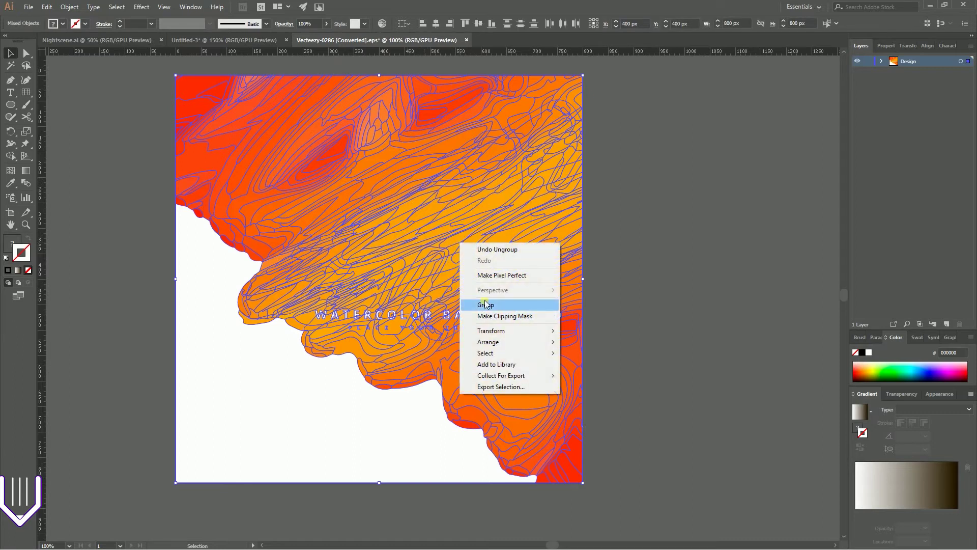
pyautogui.click(697, 225)
pyautogui.click(449, 201)
pyautogui.rightClick(448, 202)
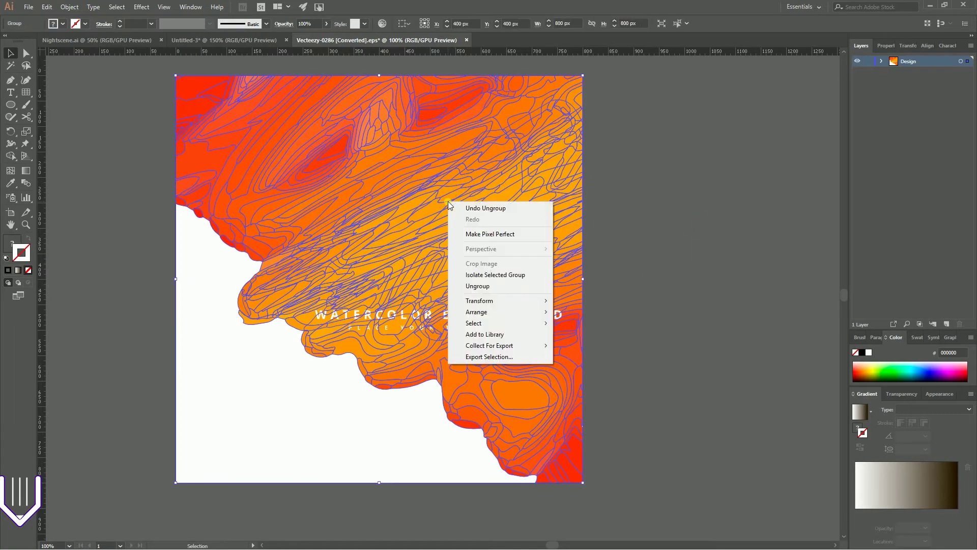
pyautogui.click(511, 290)
pyautogui.click(634, 204)
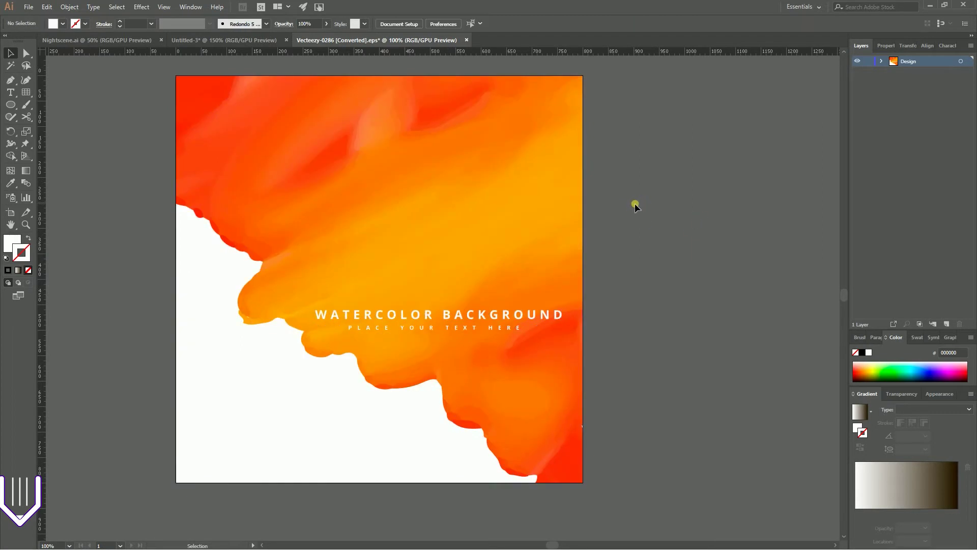
pyautogui.press('z')
pyautogui.click(541, 199)
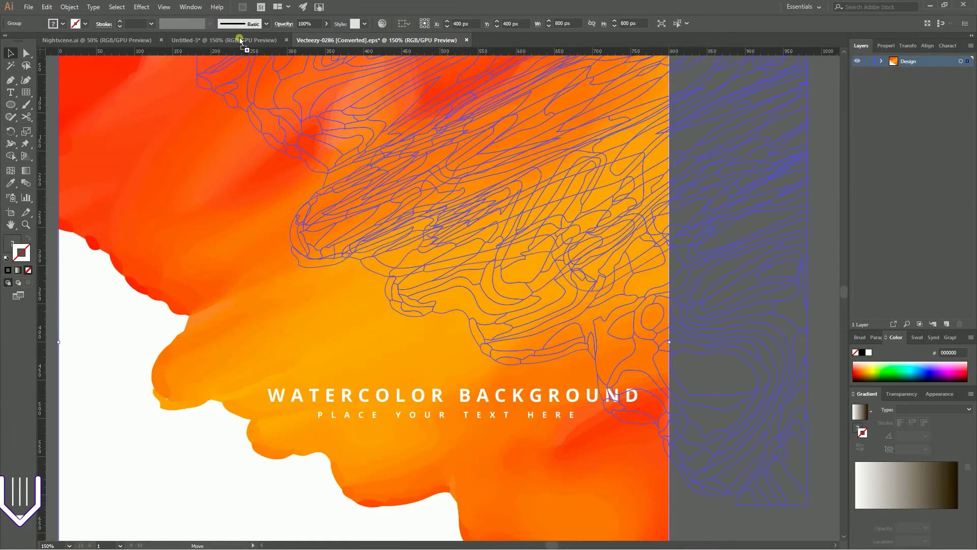
# Bring the watercolor artwork into Untitled-3 on a new Layer 2 beneath Layer 1.
pyautogui.click(239, 40)
pyautogui.moveTo(239, 37); pyautogui.dragTo(294, 311)
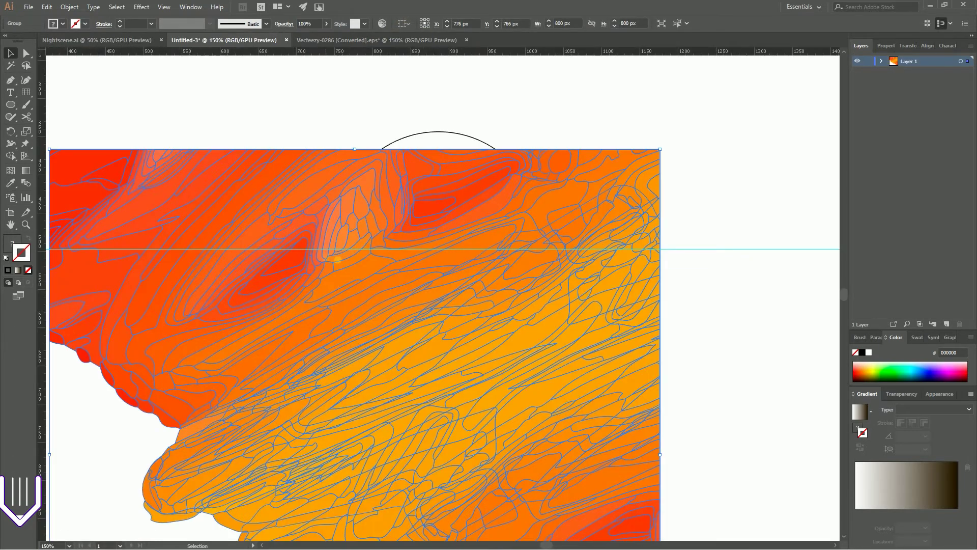
pyautogui.moveTo(625, 219); pyautogui.dragTo(685, 118)
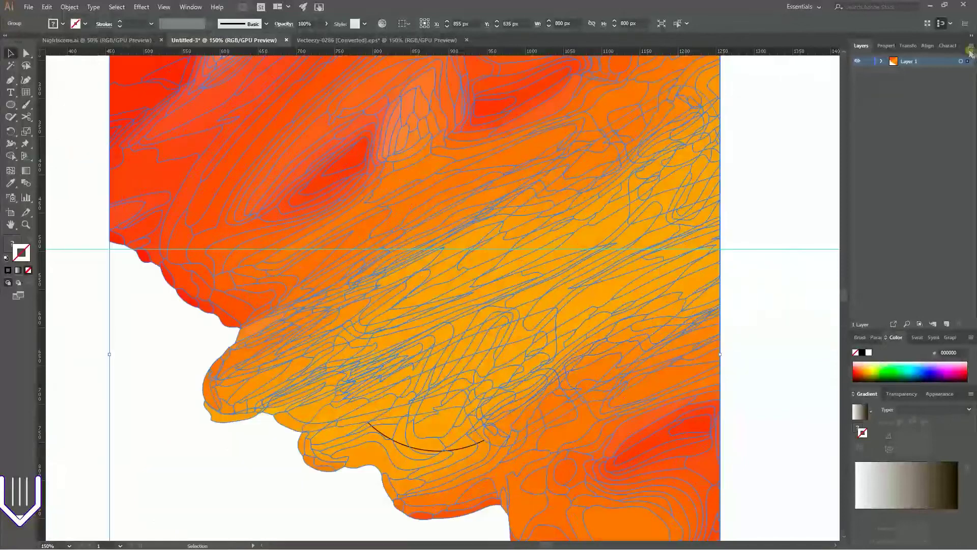
pyautogui.click(948, 324)
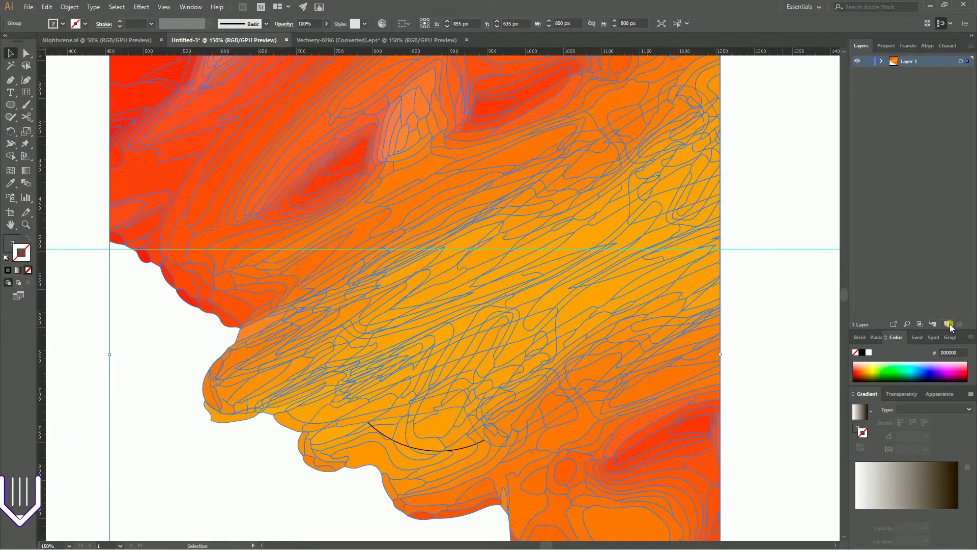
pyautogui.moveTo(967, 72); pyautogui.dragTo(968, 61)
pyautogui.moveTo(914, 72)
pyautogui.mouseDown()
pyautogui.moveTo(916, 88)
pyautogui.moveTo(910, 59)
pyautogui.mouseUp()
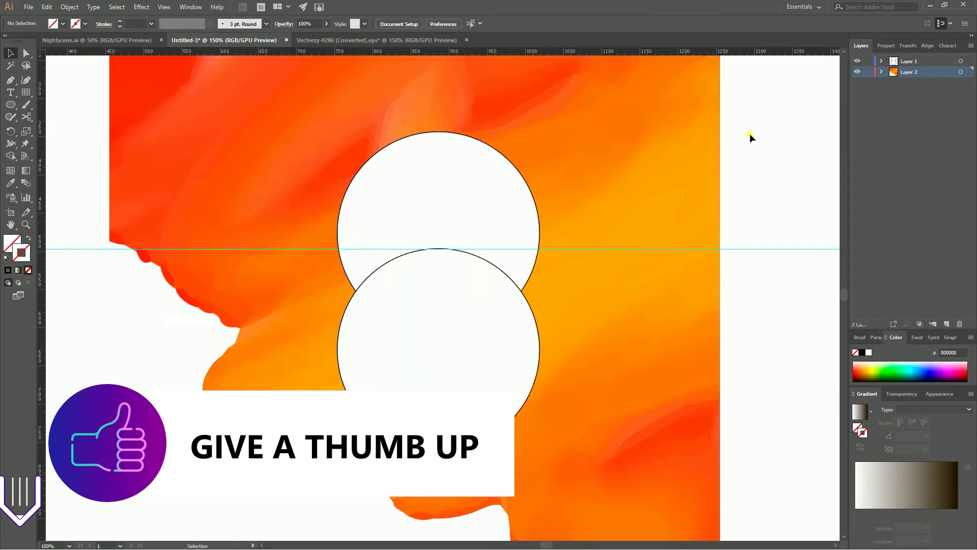
# Scale the watercolor to 586 px wide, rotate it and position it behind the upper circle.
pyautogui.scroll(3, 750, 134)
pyautogui.moveTo(726, 124); pyautogui.dragTo(630, 201)
pyautogui.moveTo(587, 255); pyautogui.dragTo(588, 202)
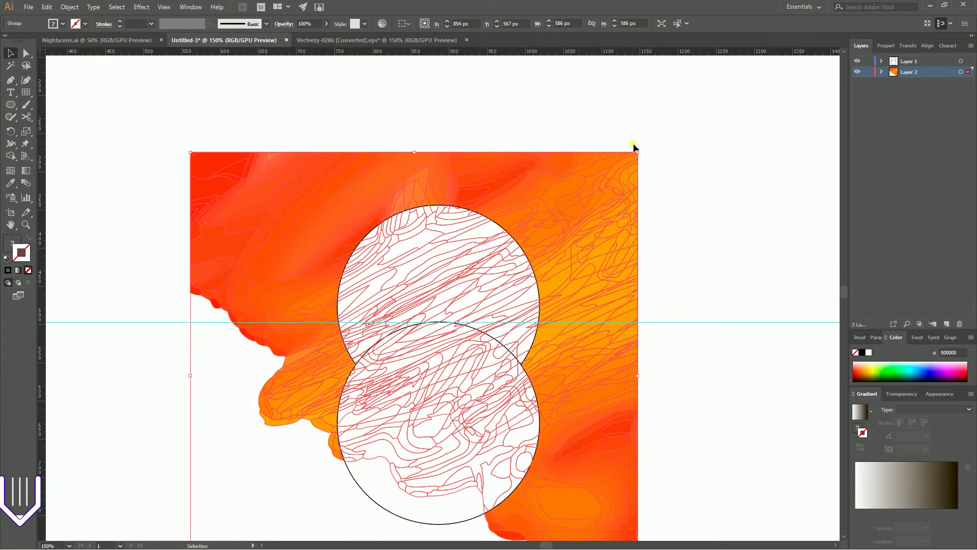
pyautogui.moveTo(643, 148); pyautogui.dragTo(368, 289)
pyautogui.moveTo(321, 190); pyautogui.dragTo(322, 169)
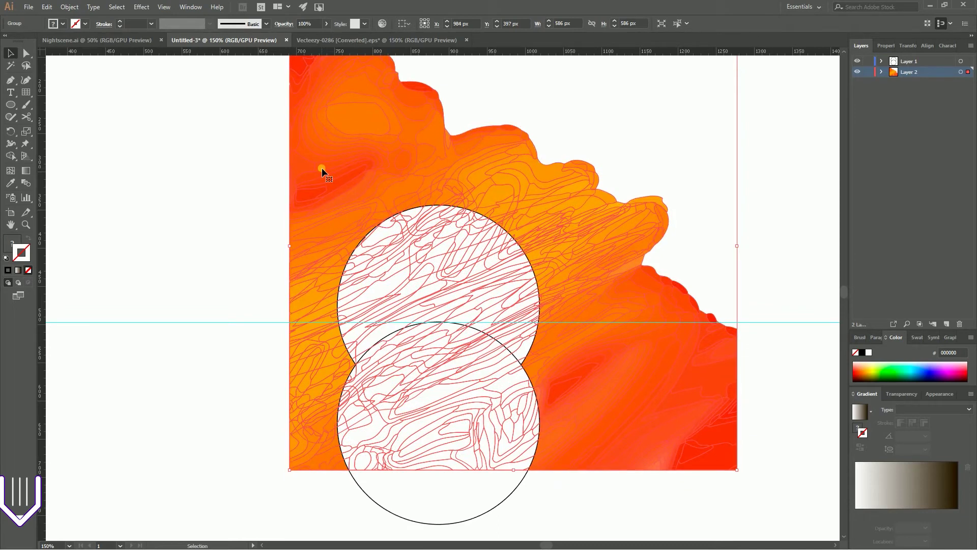
pyautogui.click(245, 212)
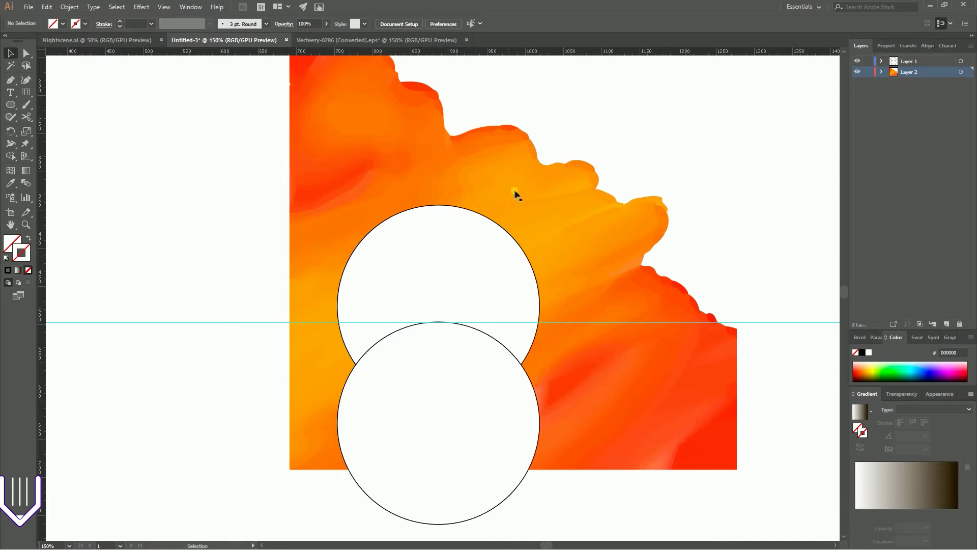
pyautogui.moveTo(514, 193); pyautogui.dragTo(498, 168)
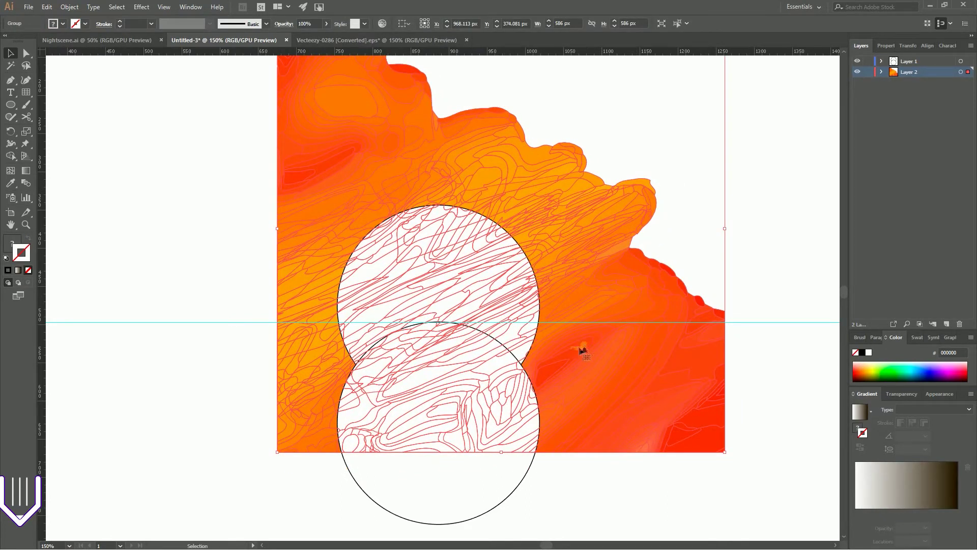
pyautogui.moveTo(578, 334); pyautogui.dragTo(560, 328)
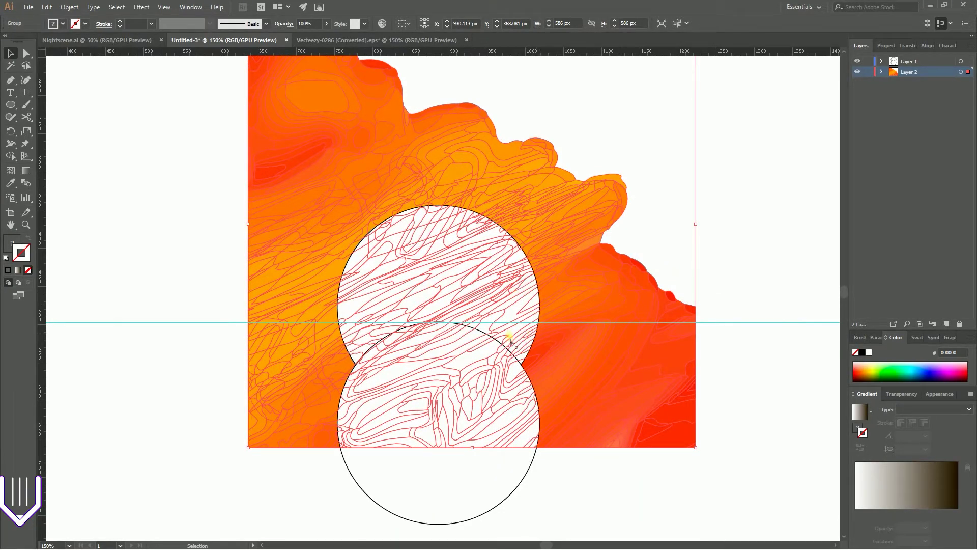
pyautogui.moveTo(302, 256); pyautogui.dragTo(297, 248)
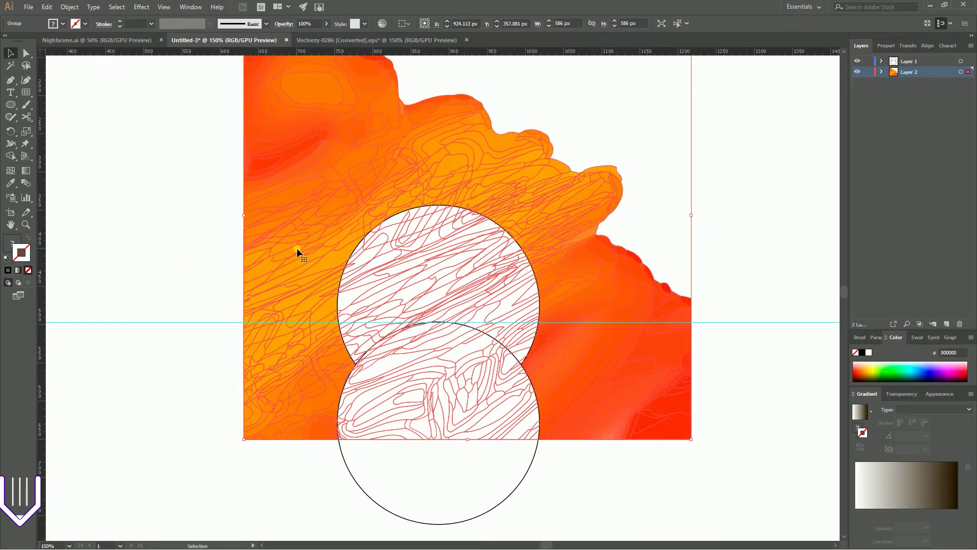
pyautogui.click(521, 294)
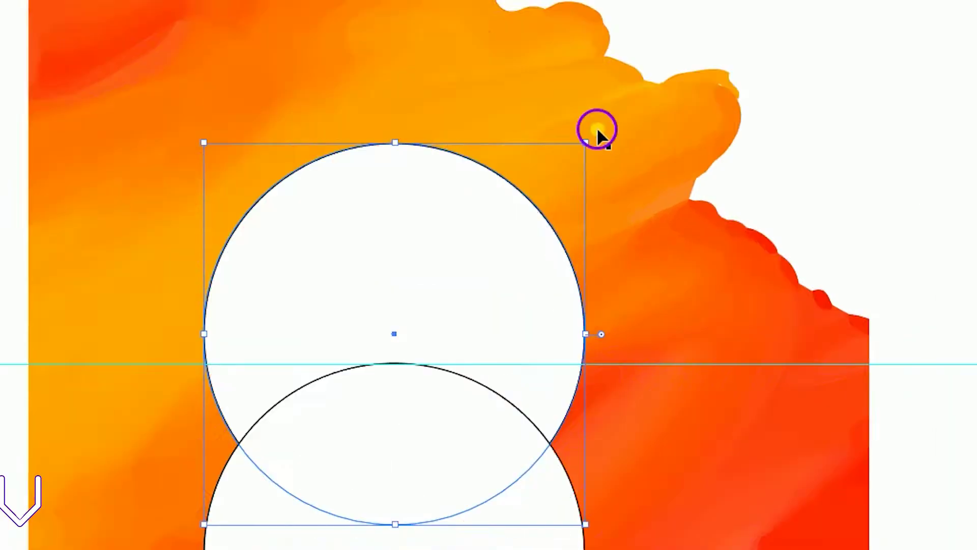
# Clip the watercolor artwork inside the upper circle with a clipping mask.
pyautogui.keyDown('shift'); pyautogui.click(545, 195); pyautogui.keyUp('shift')
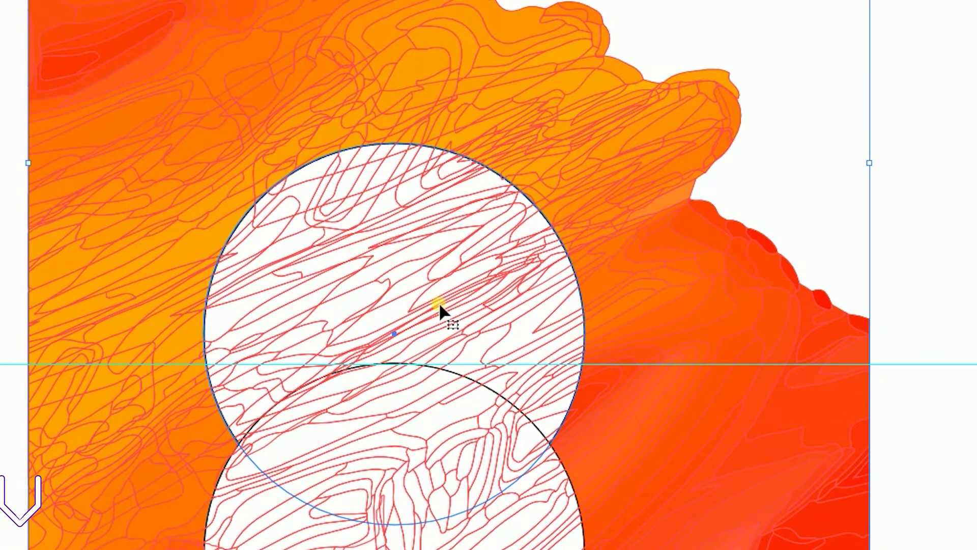
pyautogui.rightClick(453, 268)
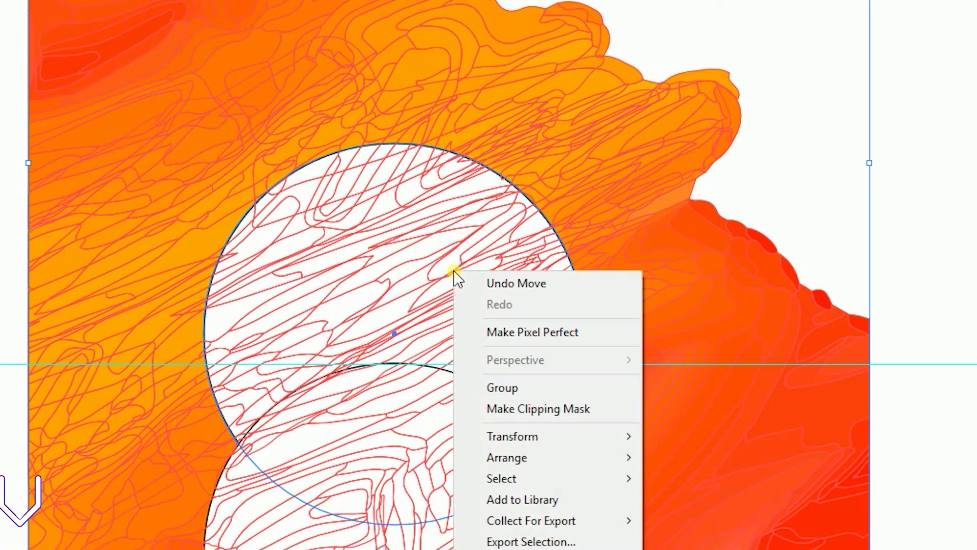
pyautogui.click(513, 410)
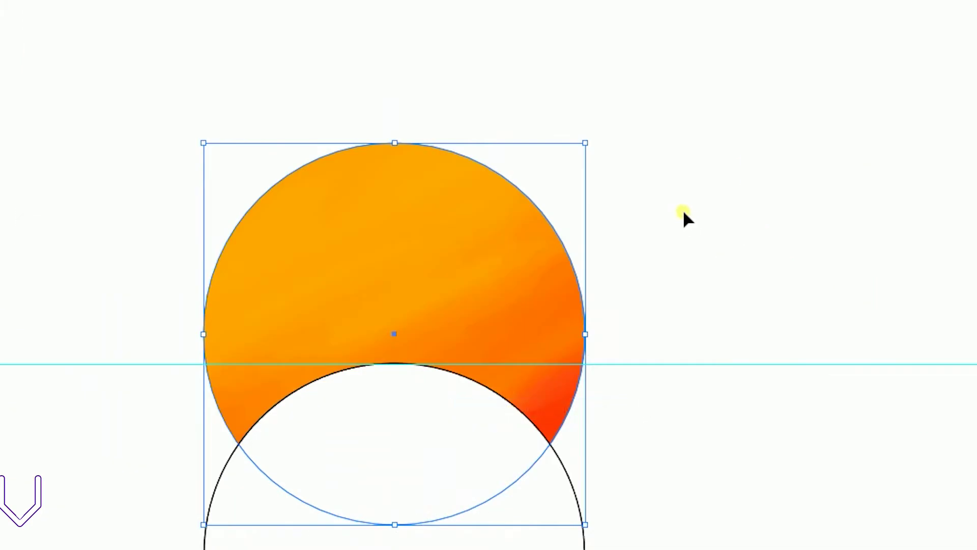
pyautogui.click(682, 208)
# Shift the watercolor texture within the circle by editing inside the clip group.
pyautogui.click(506, 270)
pyautogui.doubleClick(491, 274)
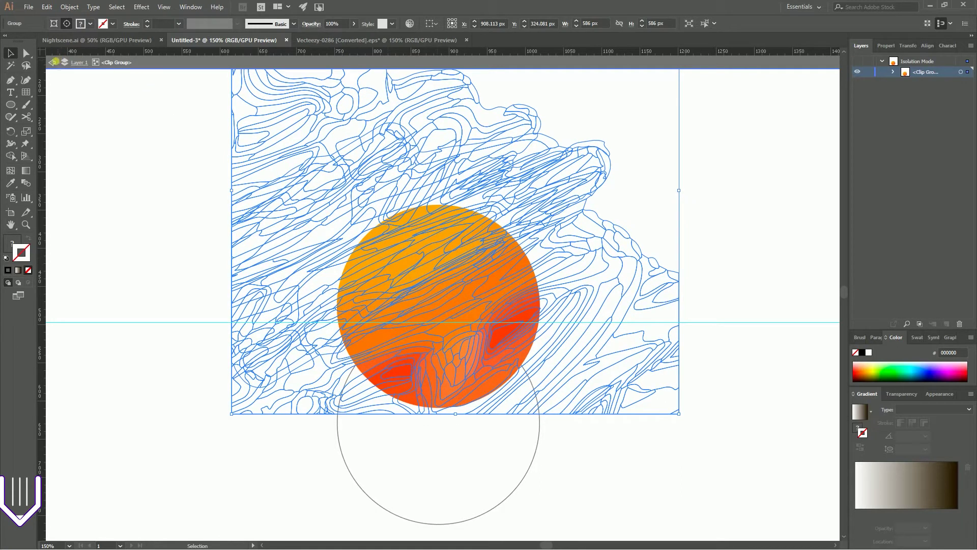
pyautogui.click(52, 62)
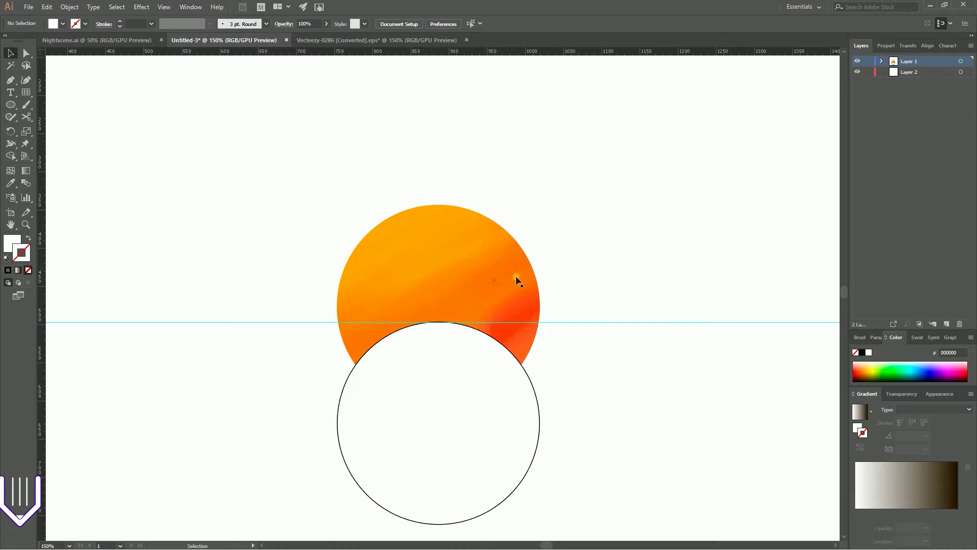
pyautogui.doubleClick(477, 285)
pyautogui.click(481, 274)
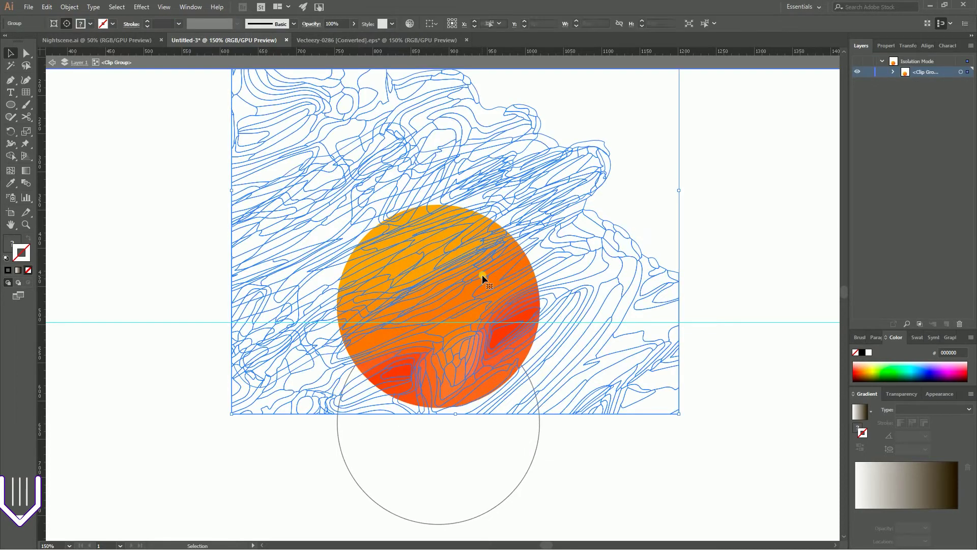
pyautogui.moveTo(482, 273)
pyautogui.mouseDown()
pyautogui.moveTo(493, 273)
pyautogui.moveTo(476, 266)
pyautogui.mouseUp()
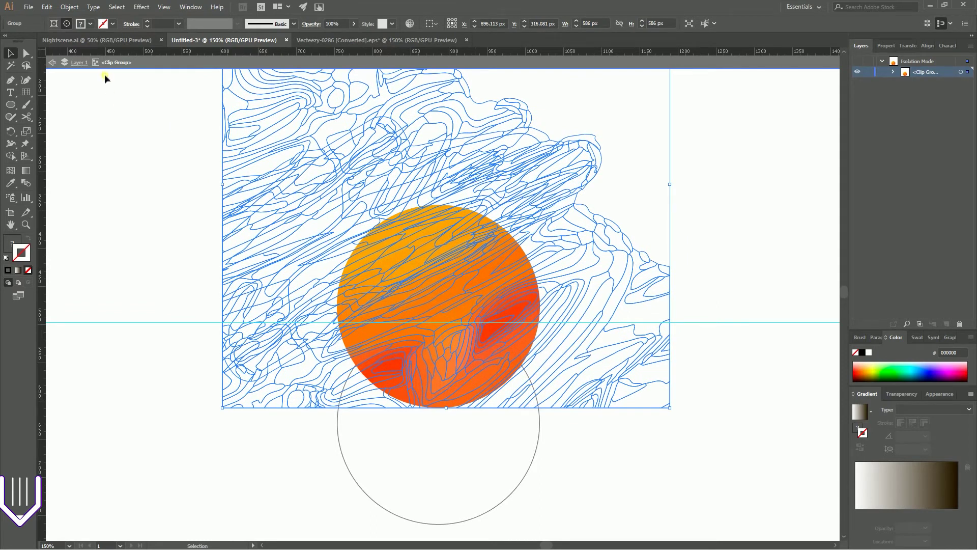
pyautogui.click(60, 63)
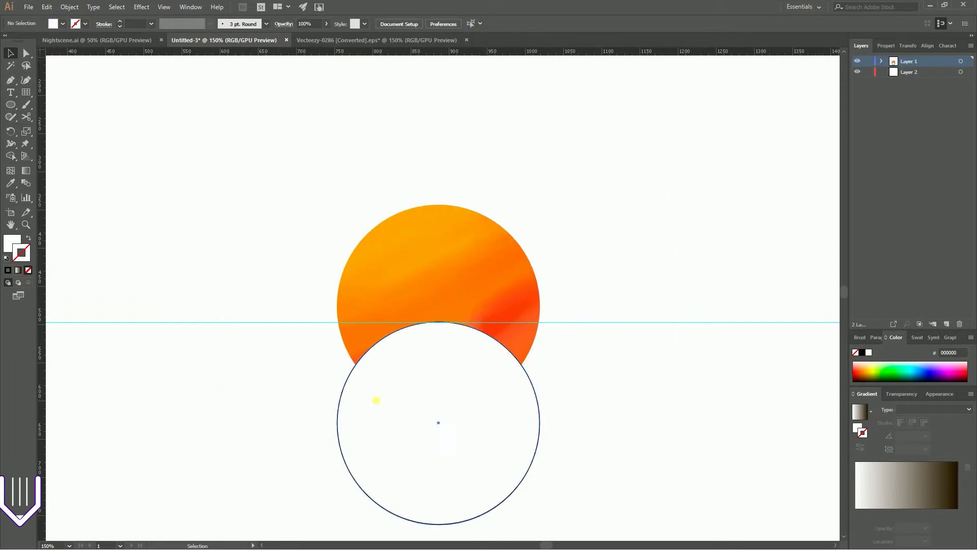
pyautogui.click(376, 396)
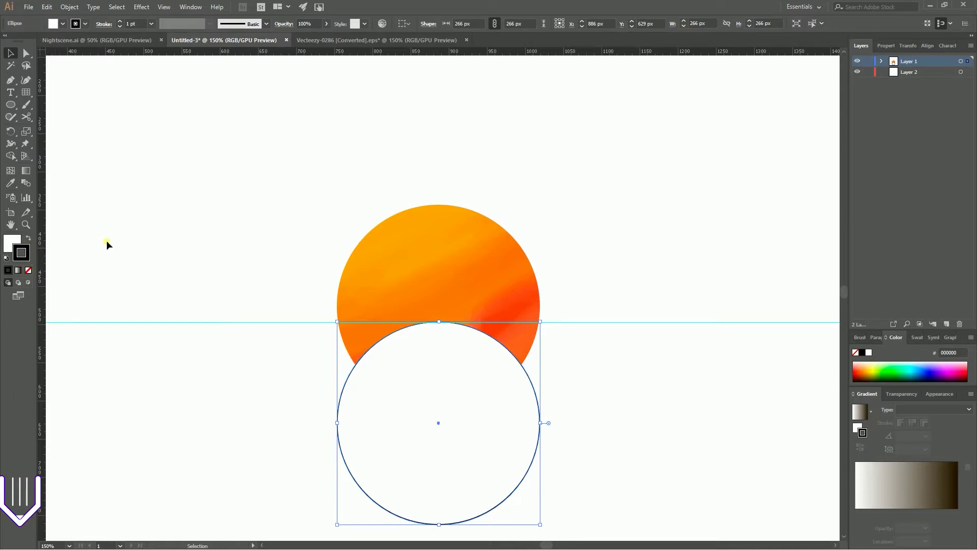
# Give the lower circle a solid black fill with no outline.
pyautogui.hotkey('shift', 'x')
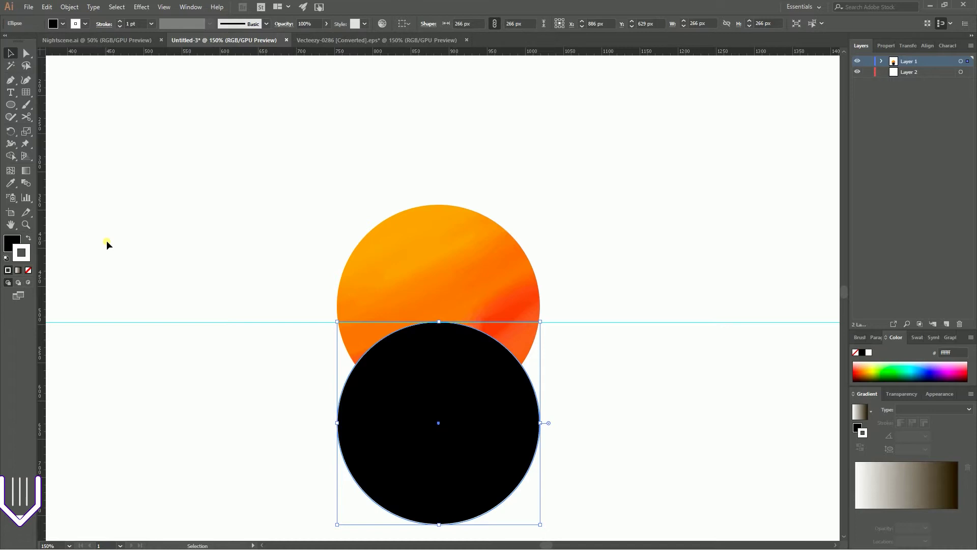
pyautogui.click(29, 270)
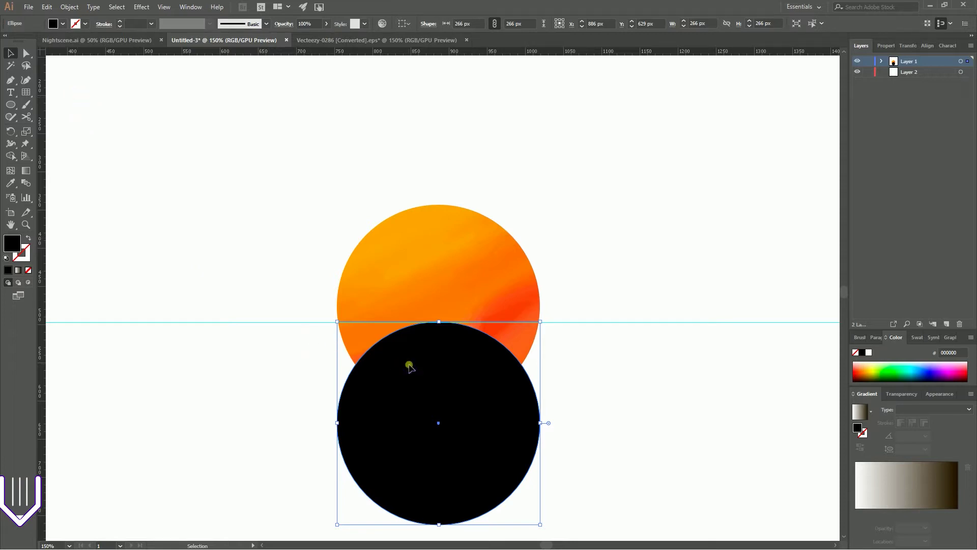
pyautogui.click(384, 262)
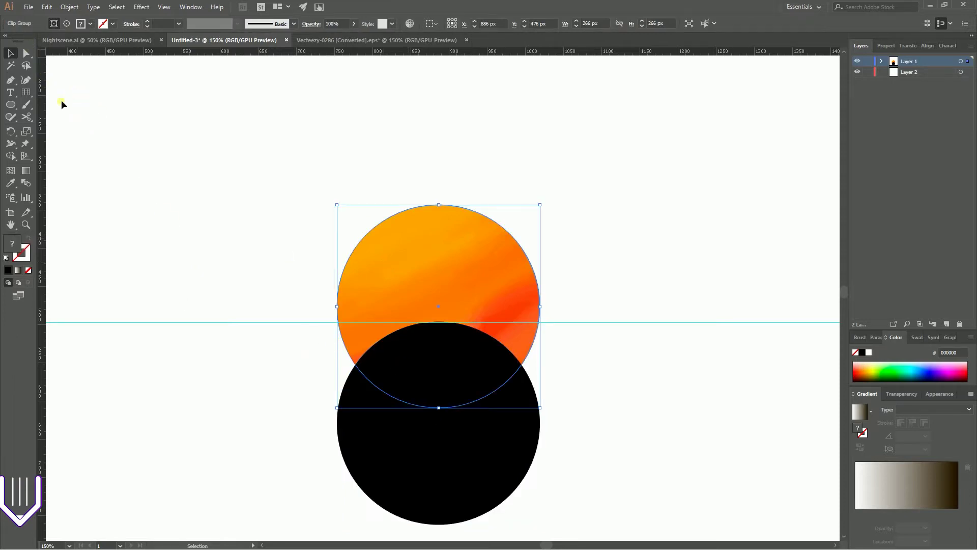
pyautogui.click(384, 454)
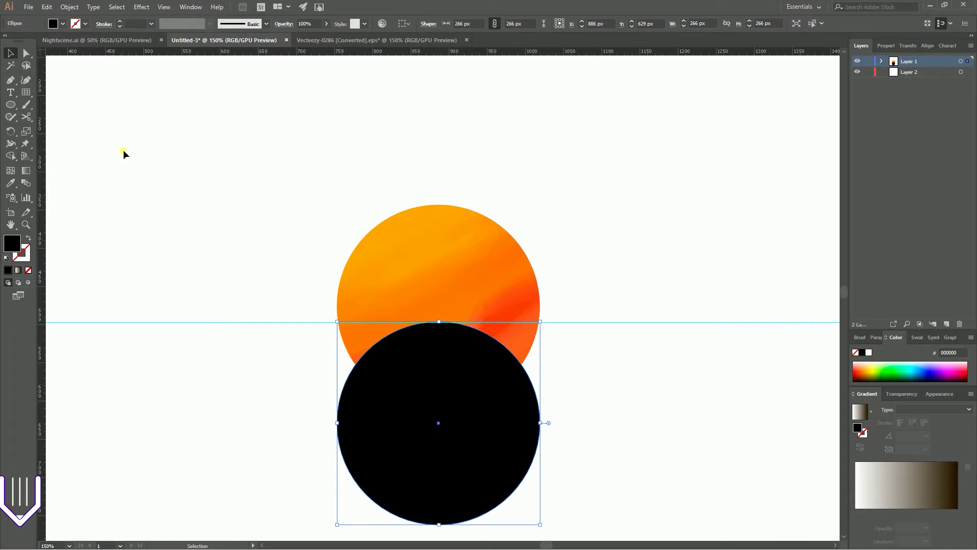
pyautogui.press('\\')
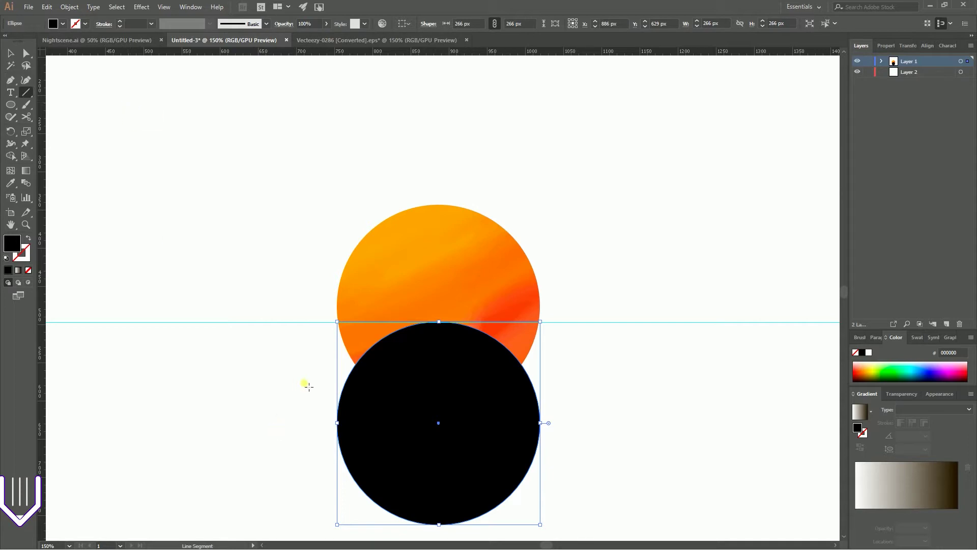
# Draw a horizontal line across the black circle, aligned to the moon's bottom edge in Outline view.
pyautogui.moveTo(299, 400); pyautogui.dragTo(634, 399)
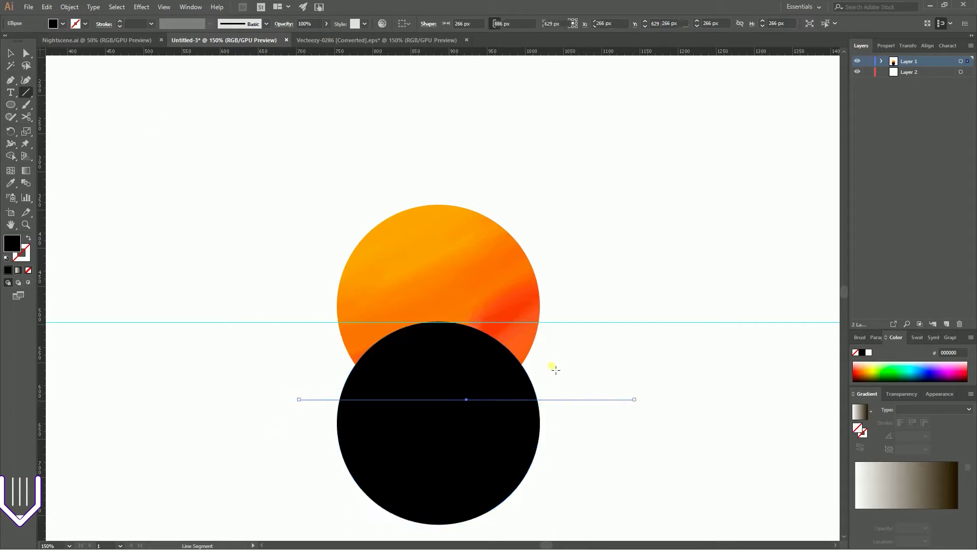
pyautogui.click(11, 53)
pyautogui.click(447, 265)
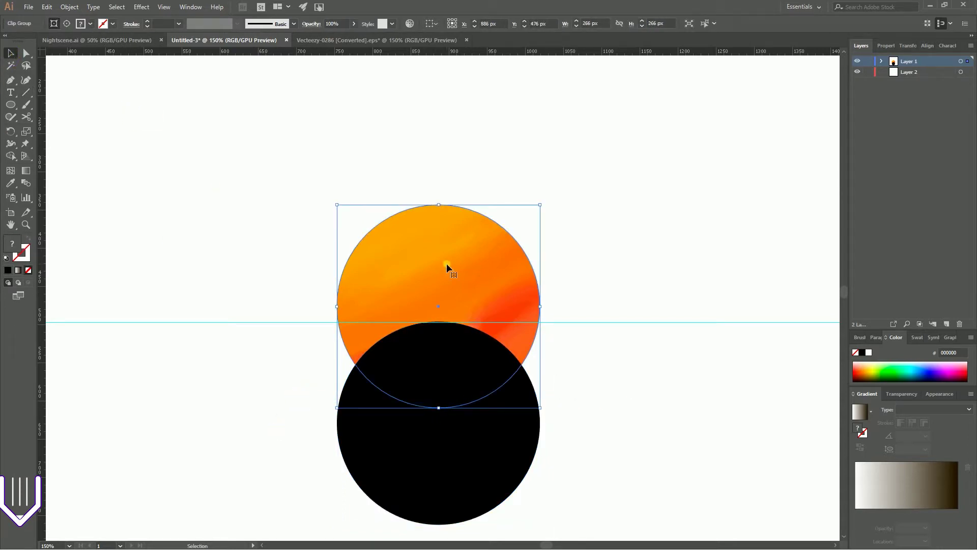
pyautogui.click(585, 399)
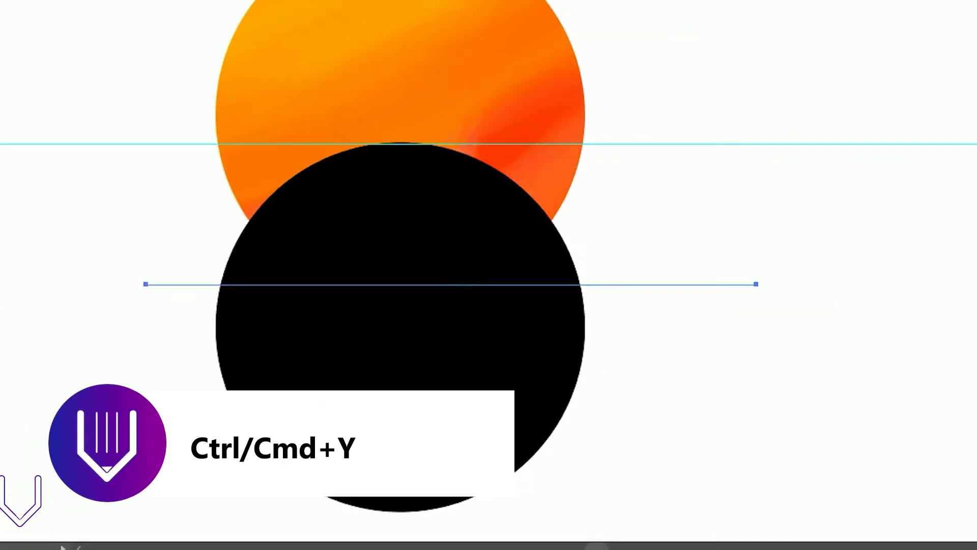
pyautogui.hotkey('ctrl', 'y')
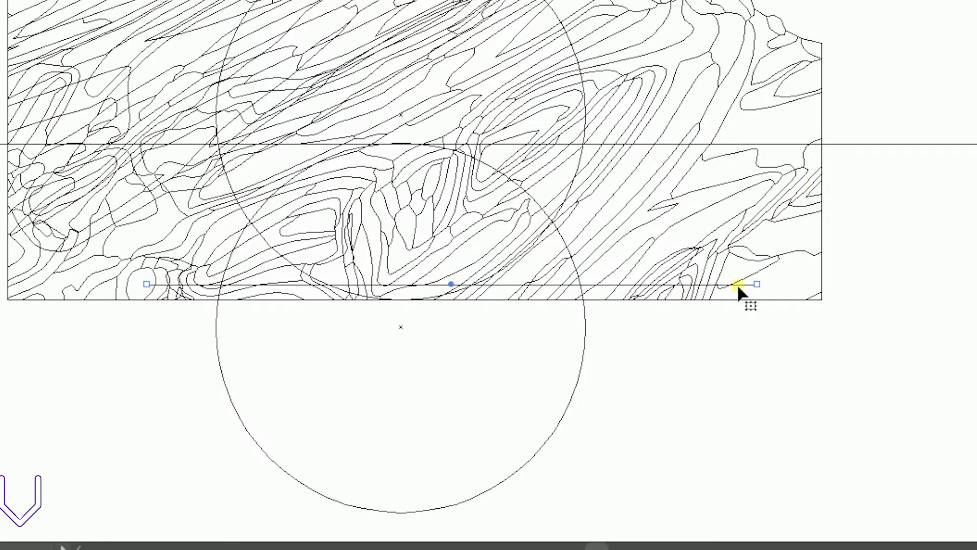
pyautogui.moveTo(741, 285); pyautogui.dragTo(742, 299)
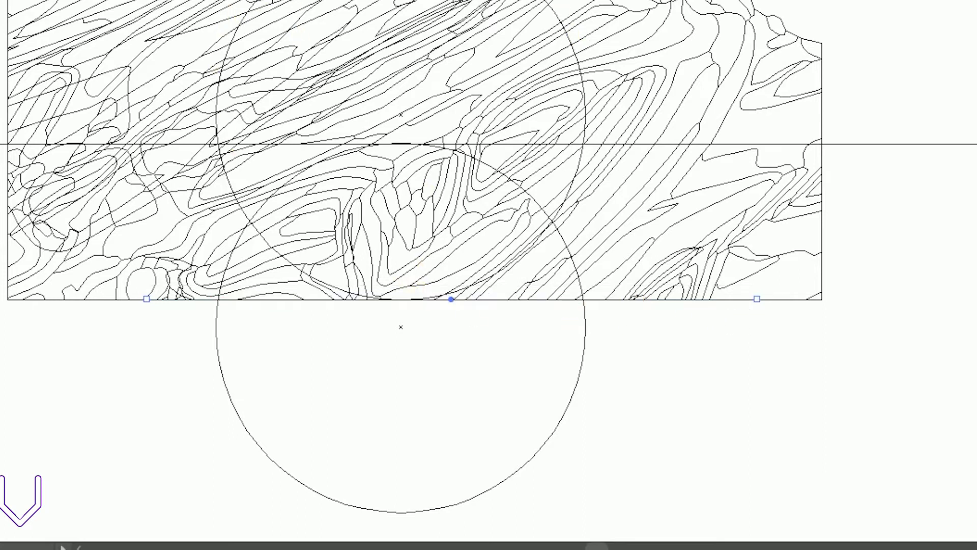
pyautogui.hotkey('ctrl', 'y')
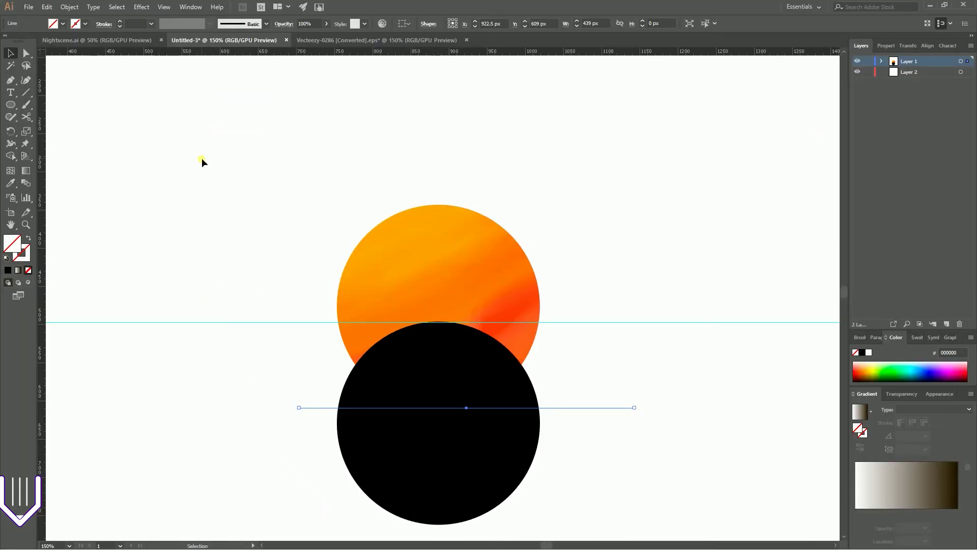
pyautogui.keyDown('shift'); pyautogui.click(367, 454); pyautogui.keyUp('shift')
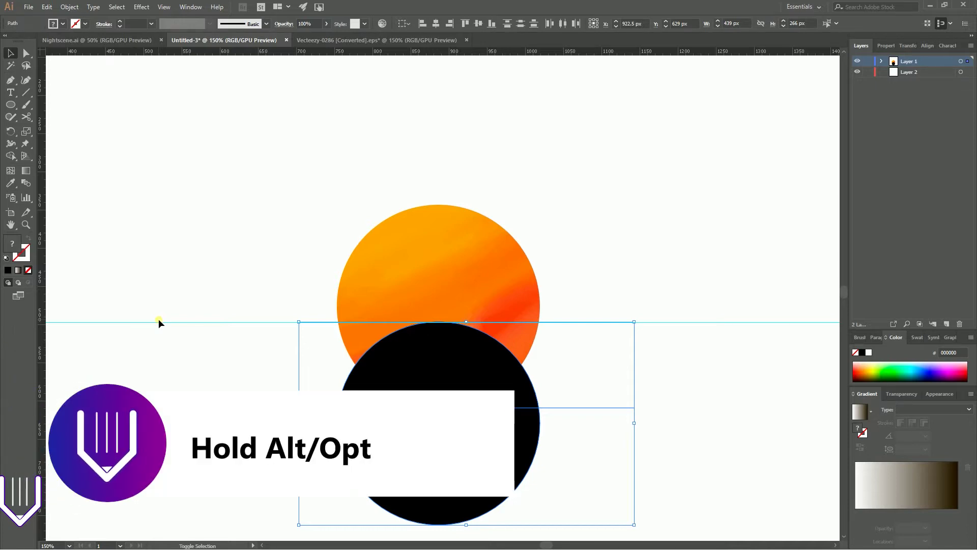
pyautogui.hotkey('shift', 'm')
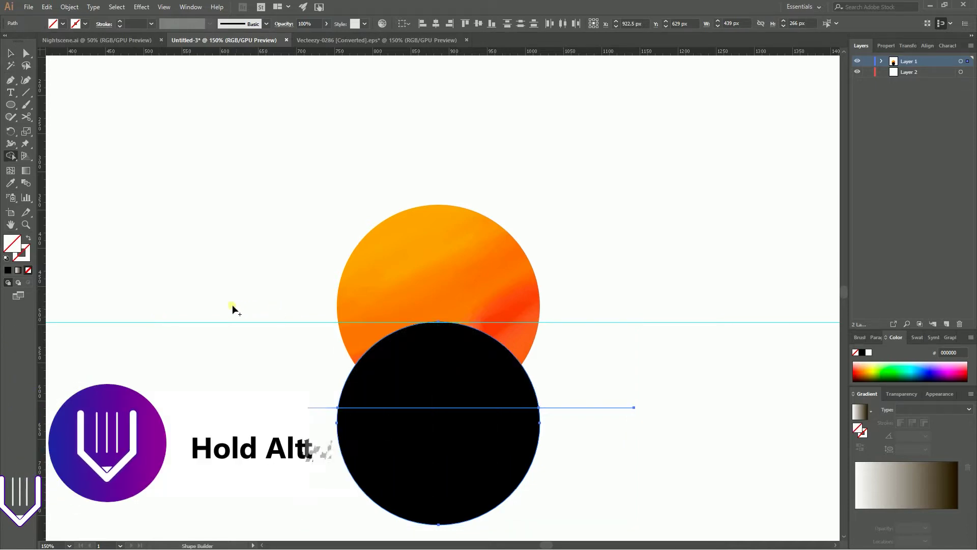
# Delete the black circle's part below the line, leaving a half-disc over the moon.
pyautogui.press('v')
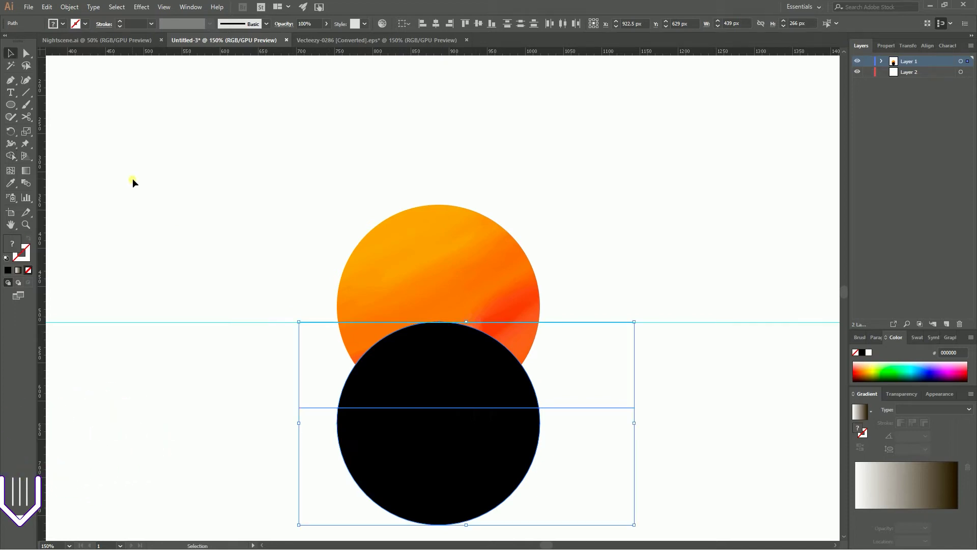
pyautogui.click(337, 425)
pyautogui.press('Delete')
pyautogui.moveTo(294, 371); pyautogui.dragTo(323, 429)
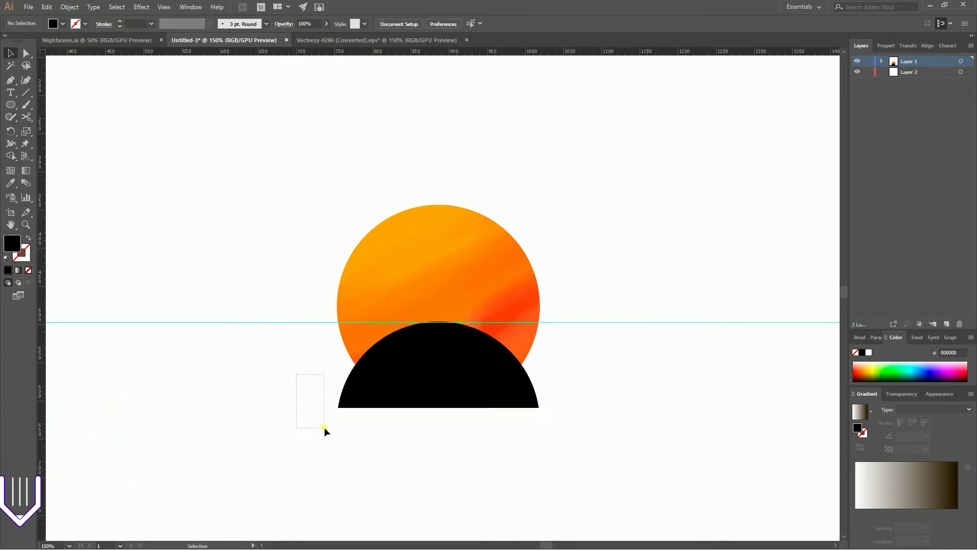
pyautogui.moveTo(569, 435); pyautogui.dragTo(569, 435)
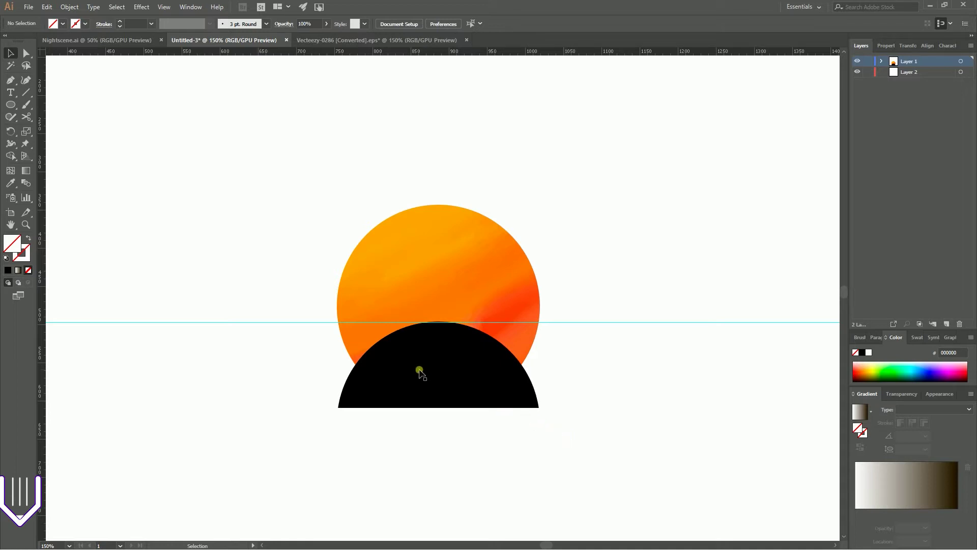
pyautogui.moveTo(419, 371); pyautogui.dragTo(453, 355)
pyautogui.hotkey('ctrl', 'z')
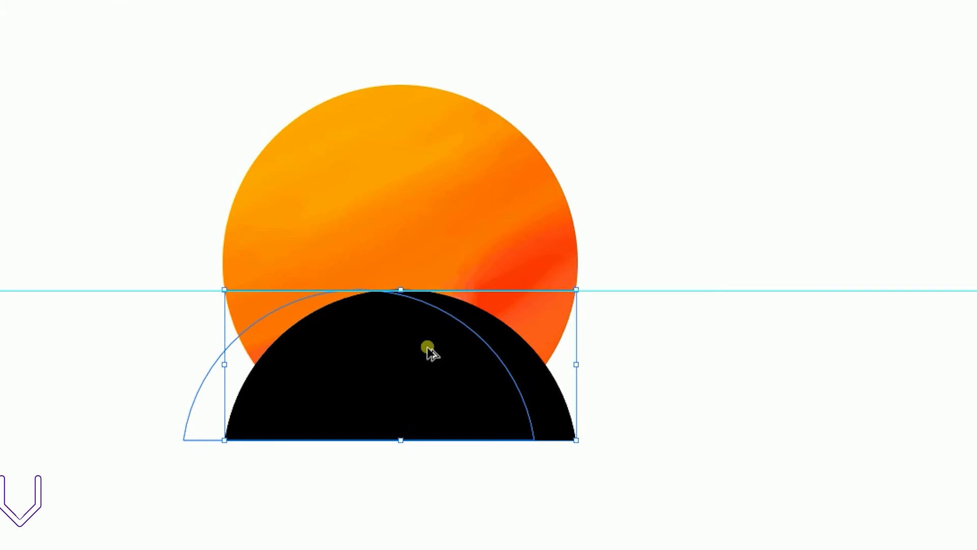
# Duplicate the black half-disc slightly to the left to widen the hill, then zoom in.
pyautogui.moveTo(428, 349); pyautogui.dragTo(428, 350)
pyautogui.moveTo(429, 349); pyautogui.dragTo(427, 349)
pyautogui.keyDown('shift'); pyautogui.click(517, 343); pyautogui.keyUp('shift')
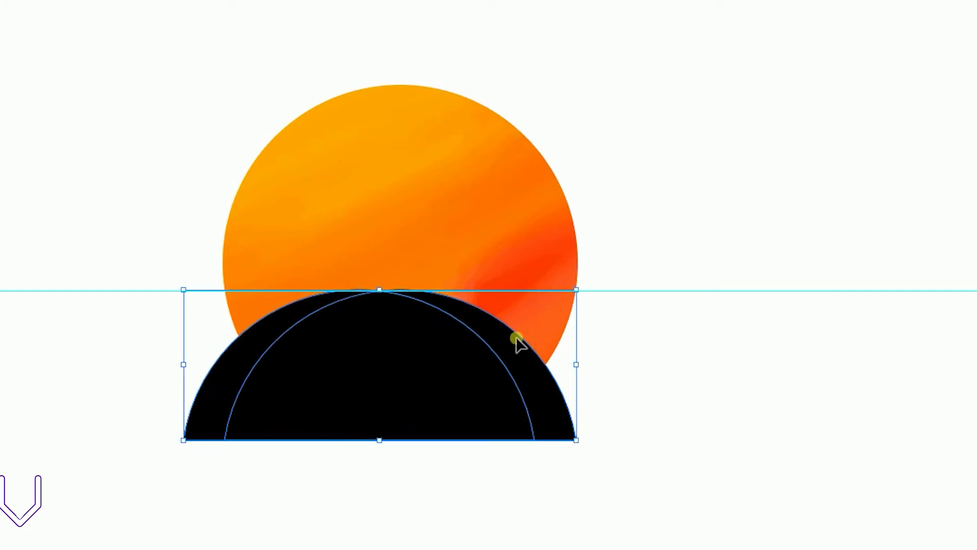
pyautogui.hotkey('ctrl', '+')
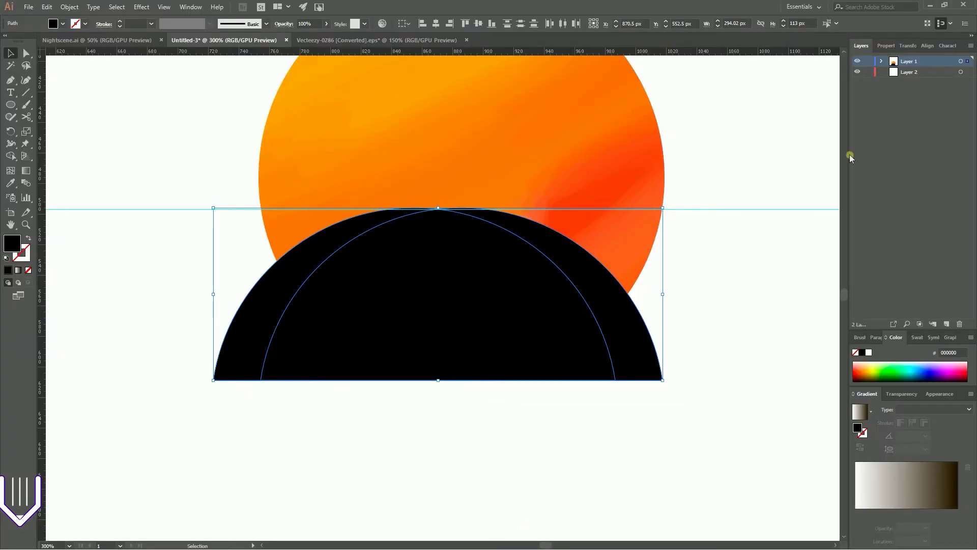
pyautogui.click(886, 45)
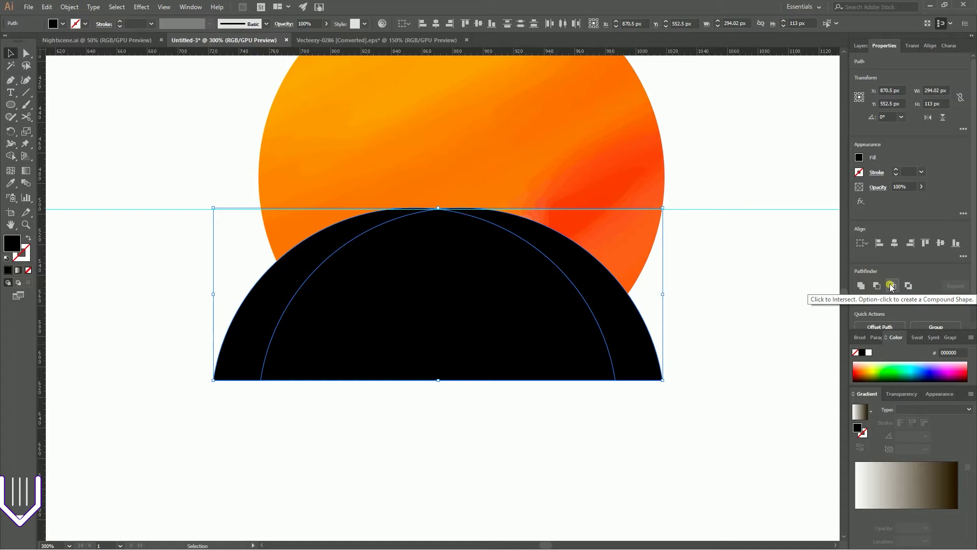
# Fill the left half-disc with a neutral dark grey.
pyautogui.click(744, 262)
pyautogui.click(615, 285)
pyautogui.doubleClick(12, 242)
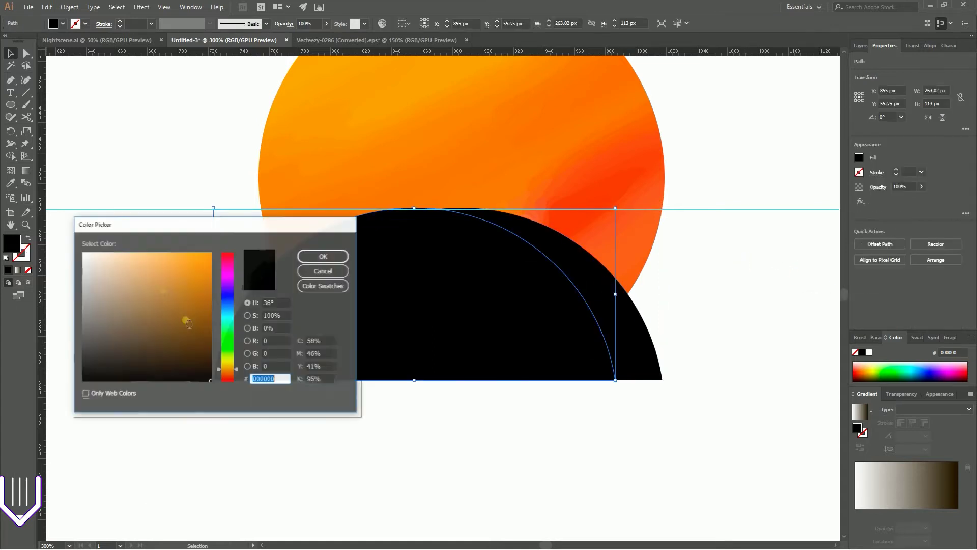
pyautogui.click(93, 336)
pyautogui.moveTo(96, 339); pyautogui.dragTo(82, 340)
pyautogui.click(323, 256)
pyautogui.click(173, 203)
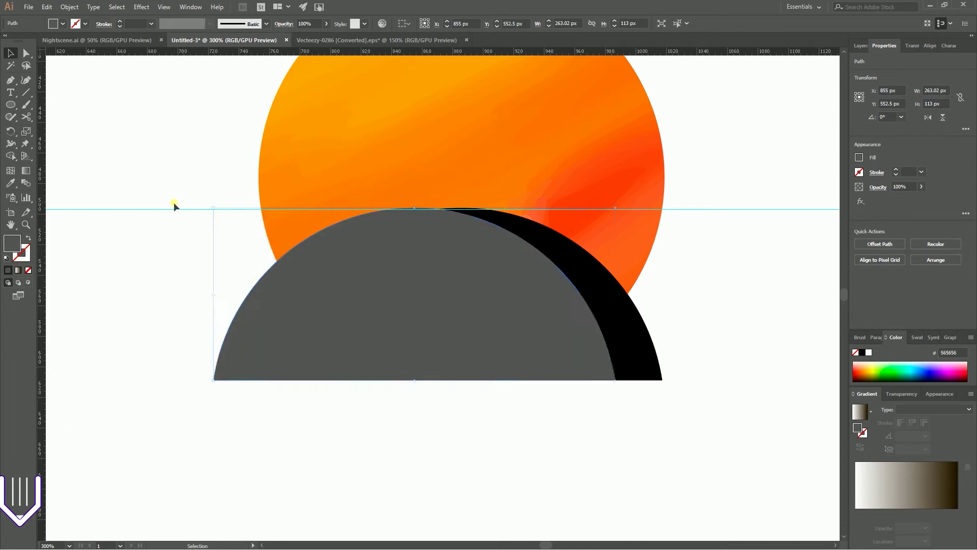
# Paste a copy of the black half-disc in front and intersect it with the grey shape into a 147 × 113 px black piece.
pyautogui.press('a')
pyautogui.click(584, 255)
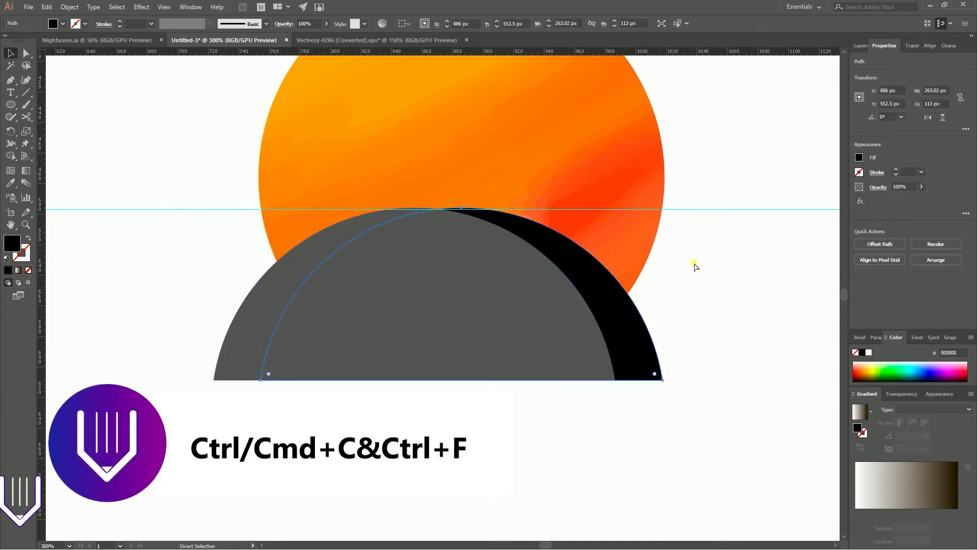
pyautogui.hotkey('ctrl', 'c')
pyautogui.hotkey('ctrl', 'f')
pyautogui.press('v')
pyautogui.keyDown('shift'); pyautogui.click(473, 264); pyautogui.keyUp('shift')
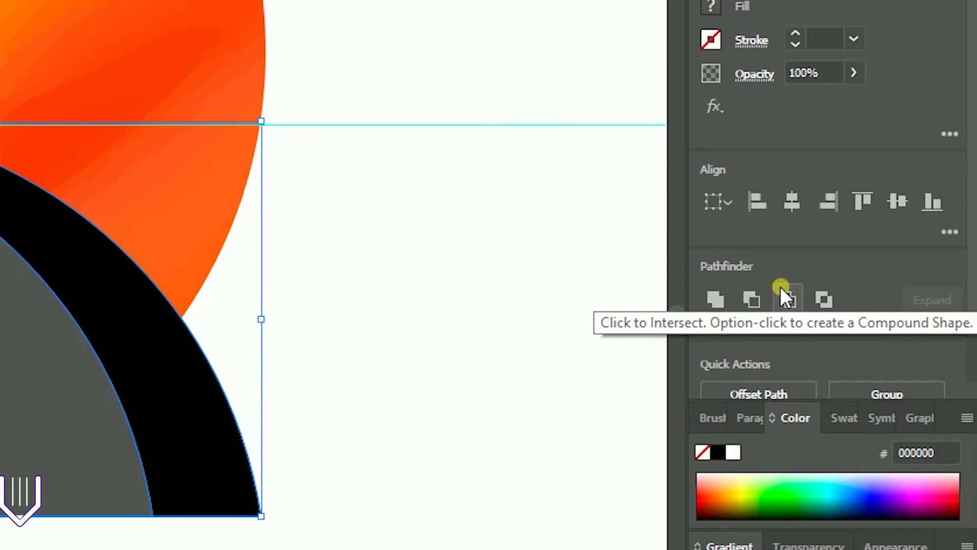
pyautogui.click(782, 290)
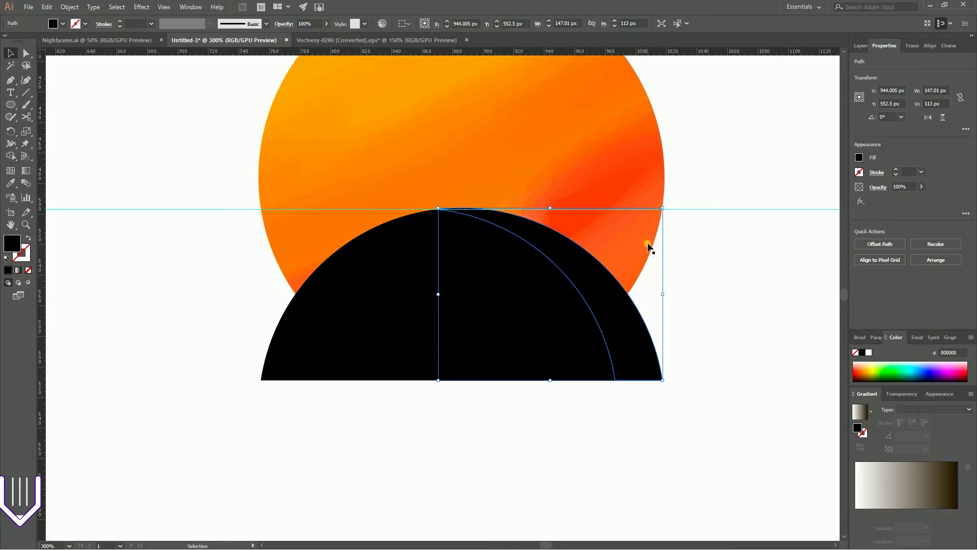
pyautogui.click(107, 37)
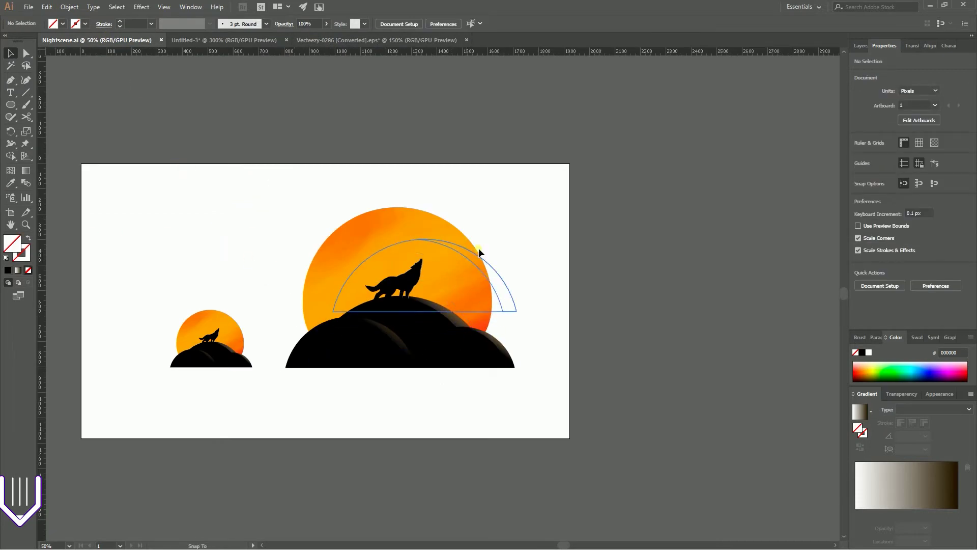
# Bring the gradient arc into the new document, shrink it and place it beside the hill.
pyautogui.moveTo(478, 249); pyautogui.dragTo(177, 232)
pyautogui.scroll(3, 407, 356)
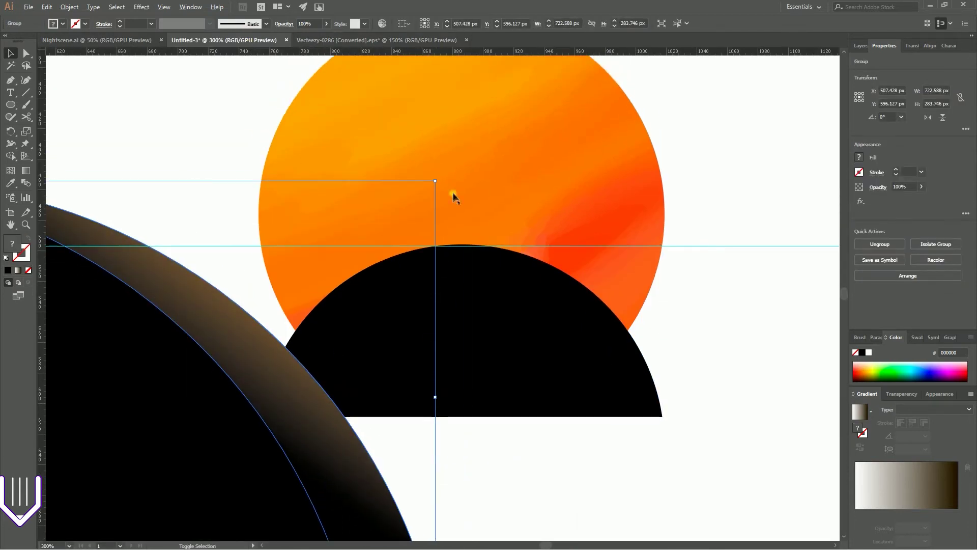
pyautogui.moveTo(435, 180); pyautogui.dragTo(237, 340)
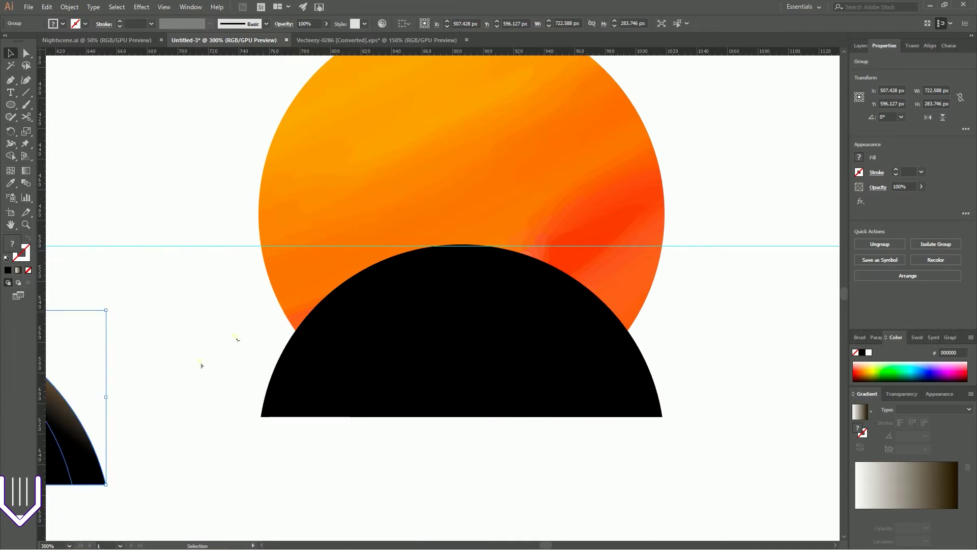
pyautogui.moveTo(72, 436); pyautogui.dragTo(218, 324)
pyautogui.click(201, 298)
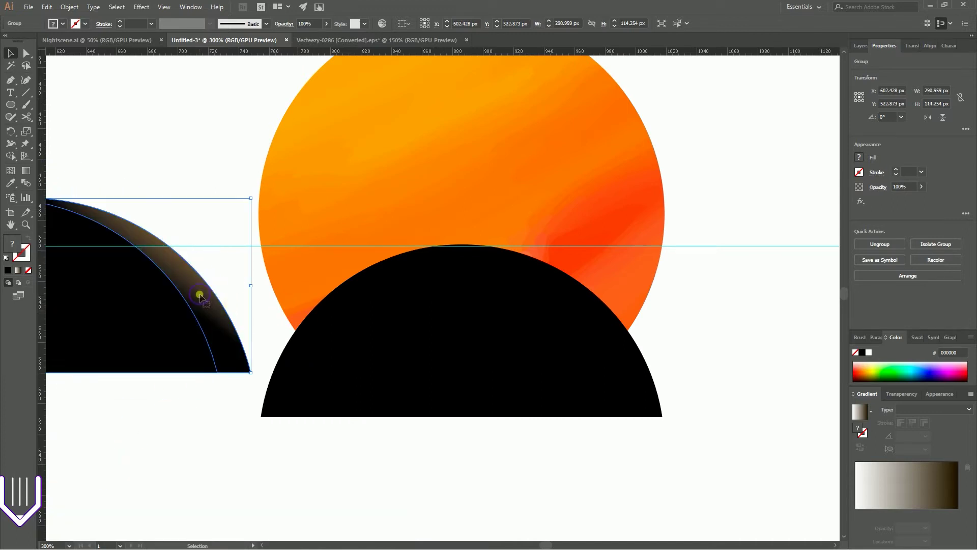
# Set the crescent gradient's left stop to pale orange ffca7d at 40% opacity.
pyautogui.doubleClick(200, 295)
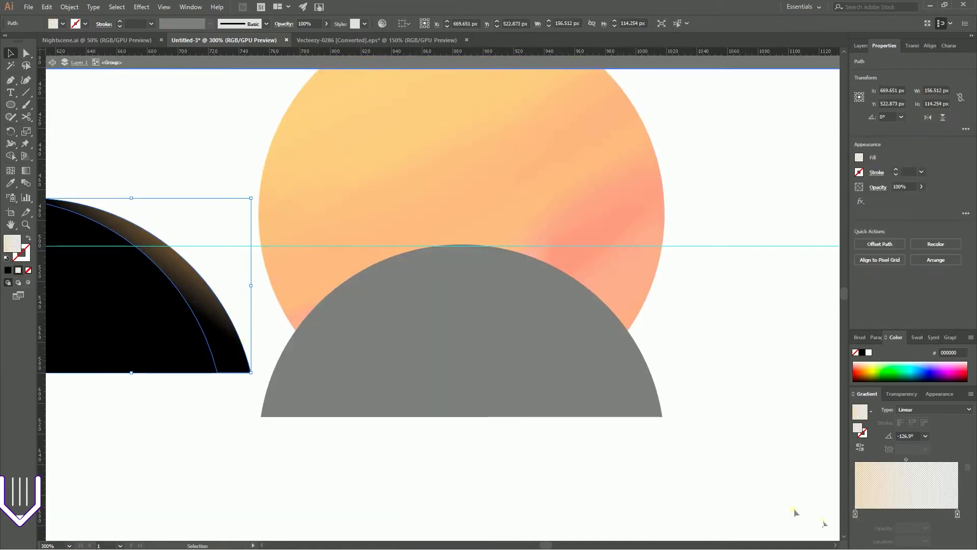
pyautogui.click(856, 513)
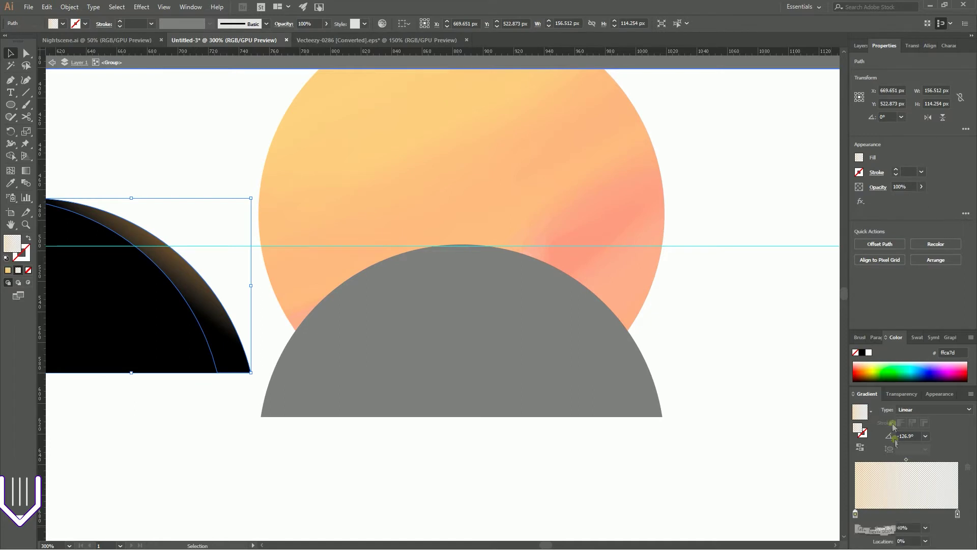
pyautogui.moveTo(867, 393); pyautogui.dragTo(453, 207)
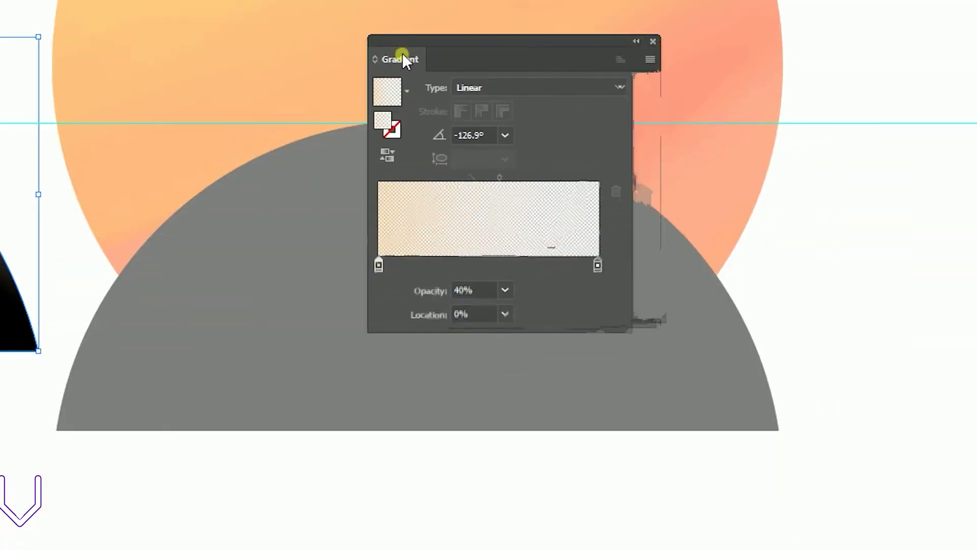
pyautogui.doubleClick(378, 257)
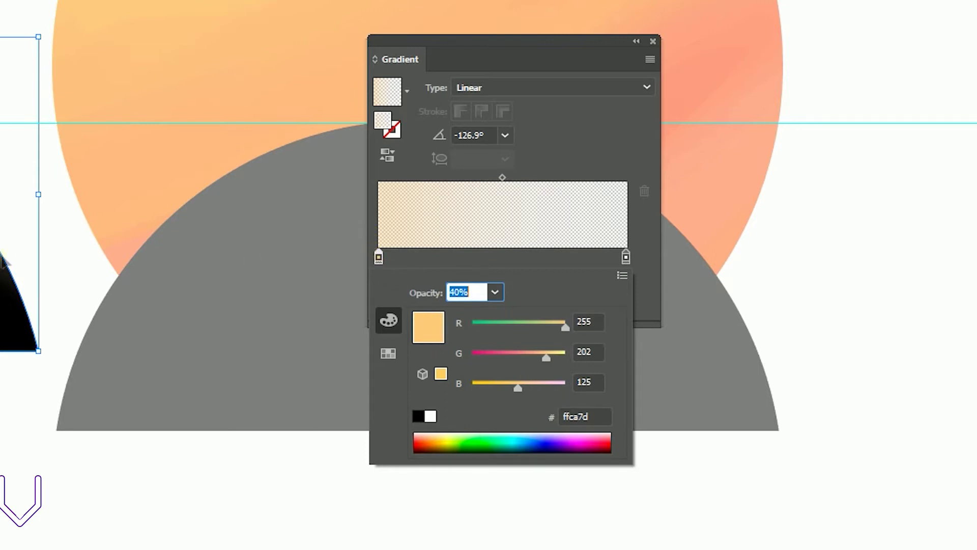
pyautogui.click(378, 256)
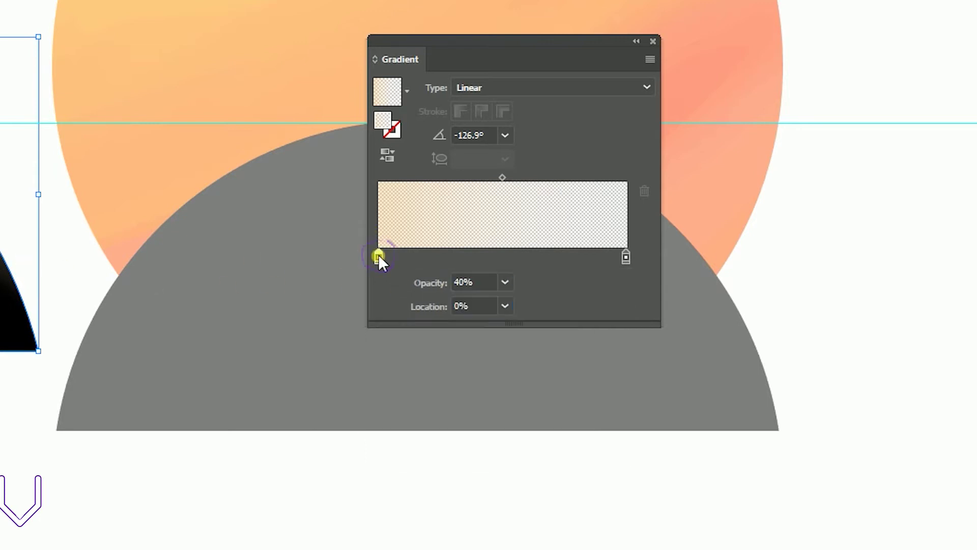
pyautogui.doubleClick(379, 256)
pyautogui.click(428, 329)
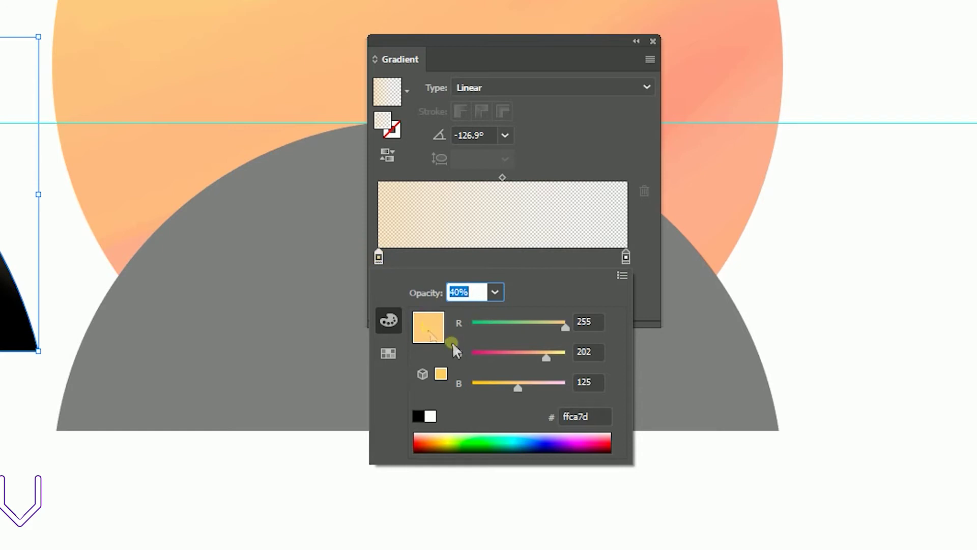
pyautogui.click(375, 256)
pyautogui.click(558, 382)
pyautogui.click(379, 258)
pyautogui.doubleClick(379, 258)
# Make the right stop 0% opacity, giving a -126.9° peach-to-transparent fade.
pyautogui.click(627, 257)
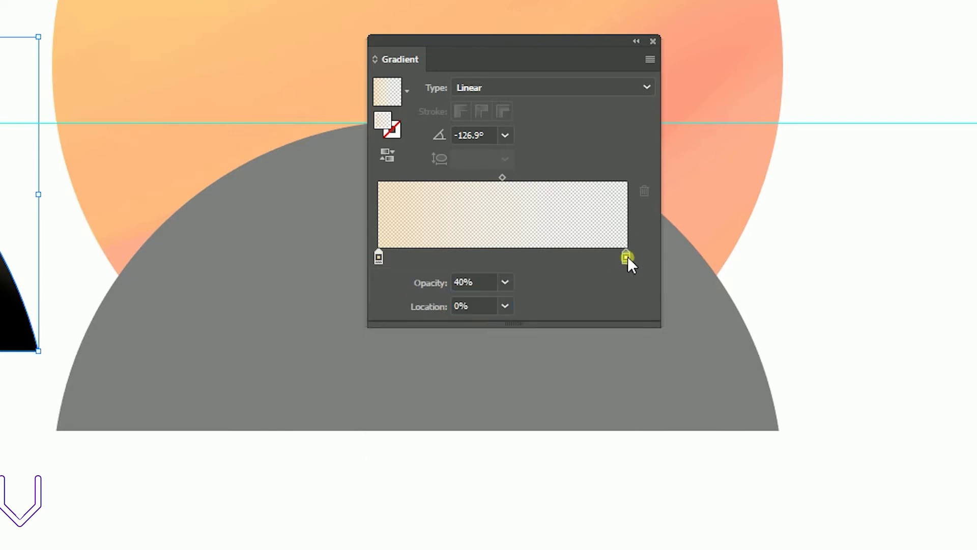
pyautogui.doubleClick(628, 255)
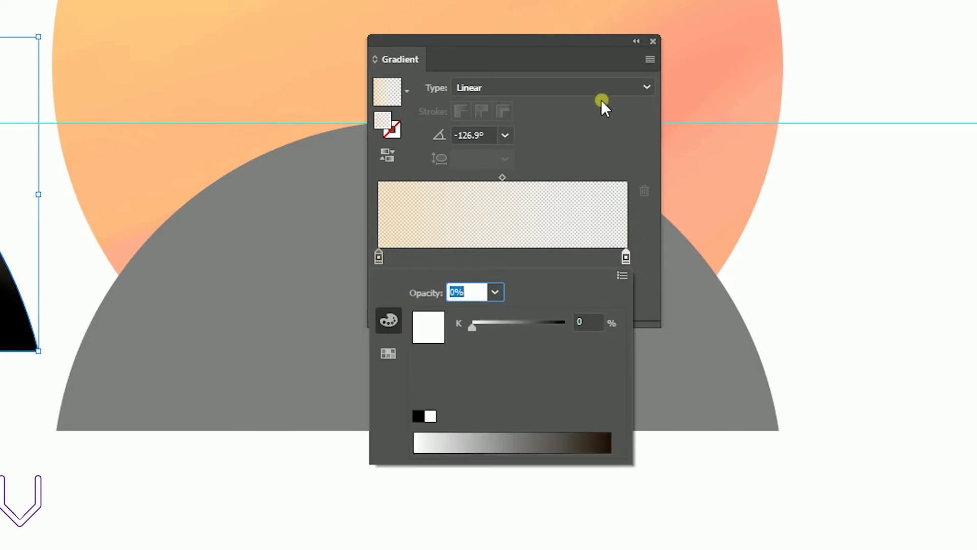
pyautogui.click(649, 38)
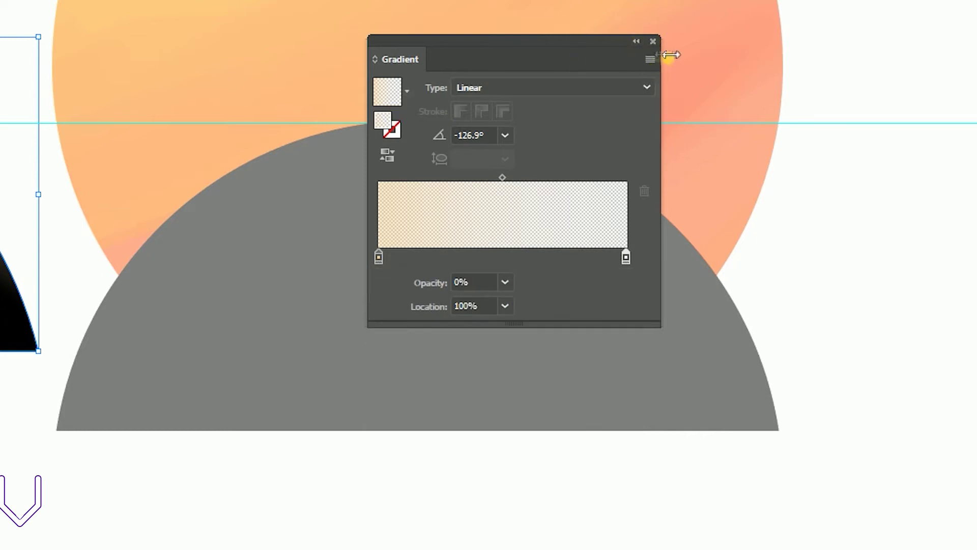
pyautogui.press('g')
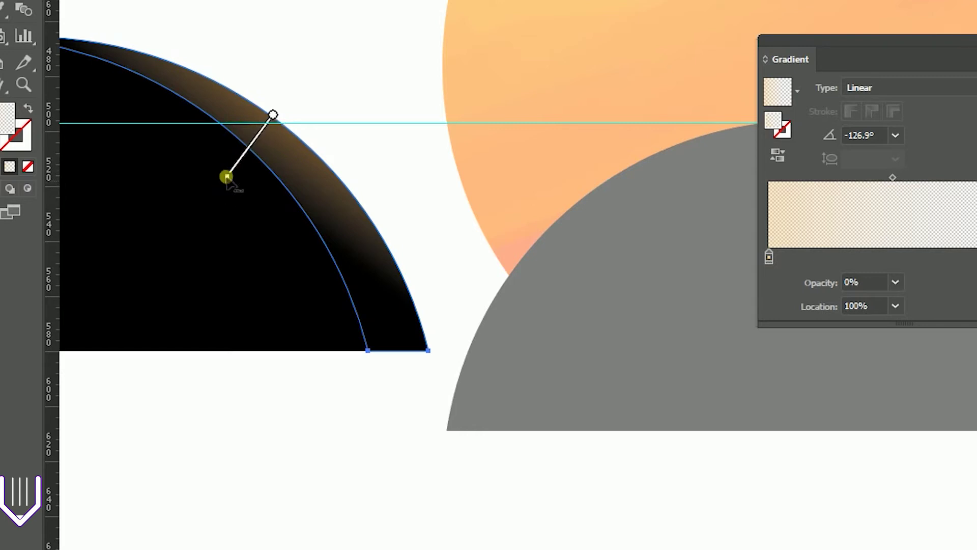
# Sample the highlight gradient onto the central hill's crescent and angle it diagonally across the edge.
pyautogui.press('v')
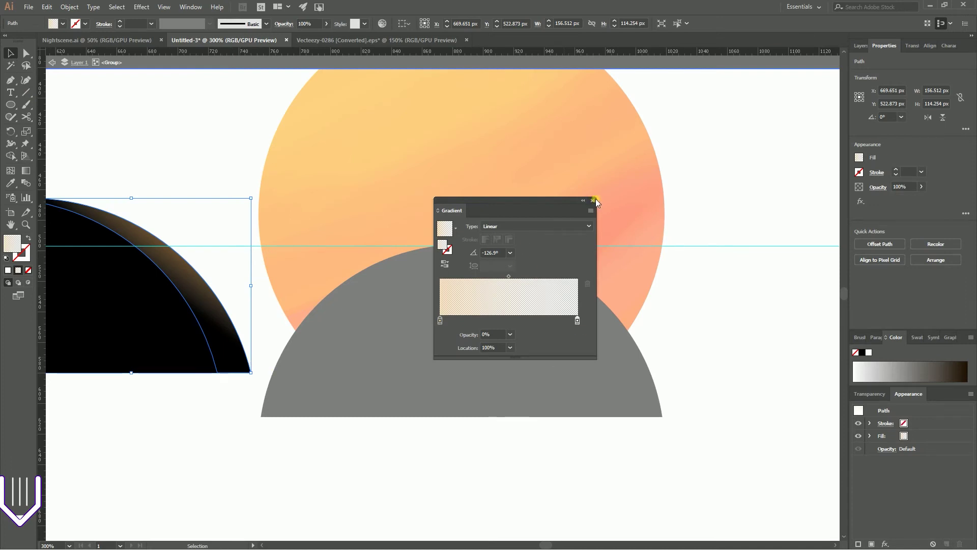
pyautogui.click(594, 200)
pyautogui.click(52, 62)
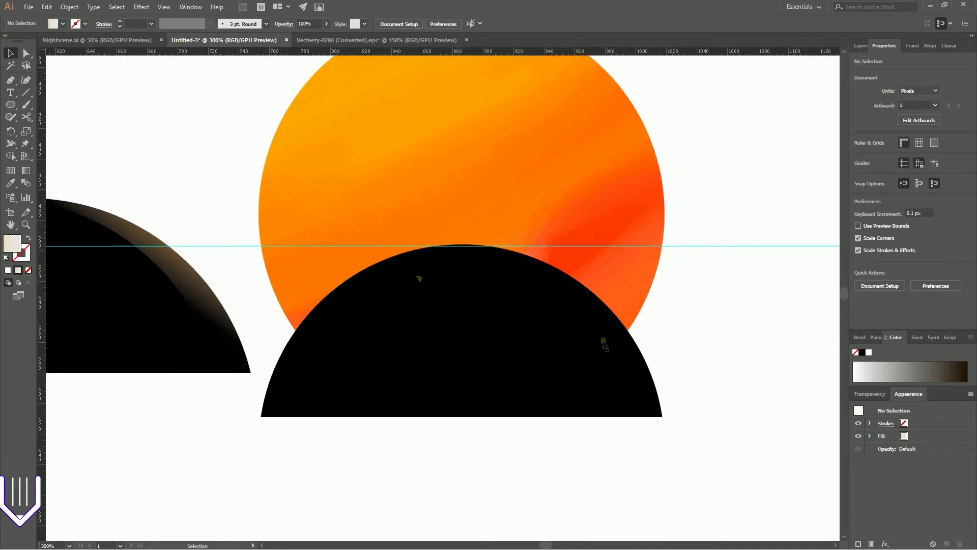
pyautogui.click(611, 314)
pyautogui.click(10, 183)
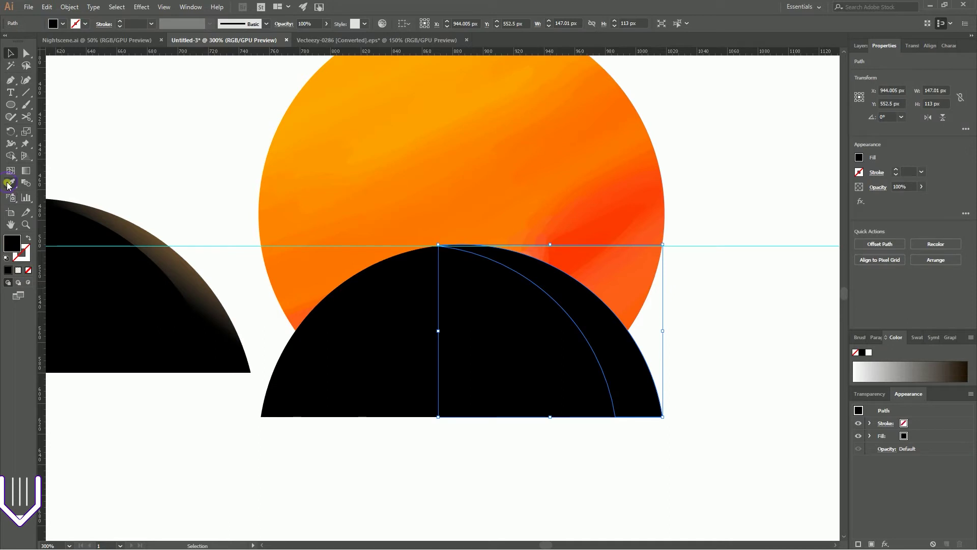
pyautogui.click(166, 245)
pyautogui.click(25, 171)
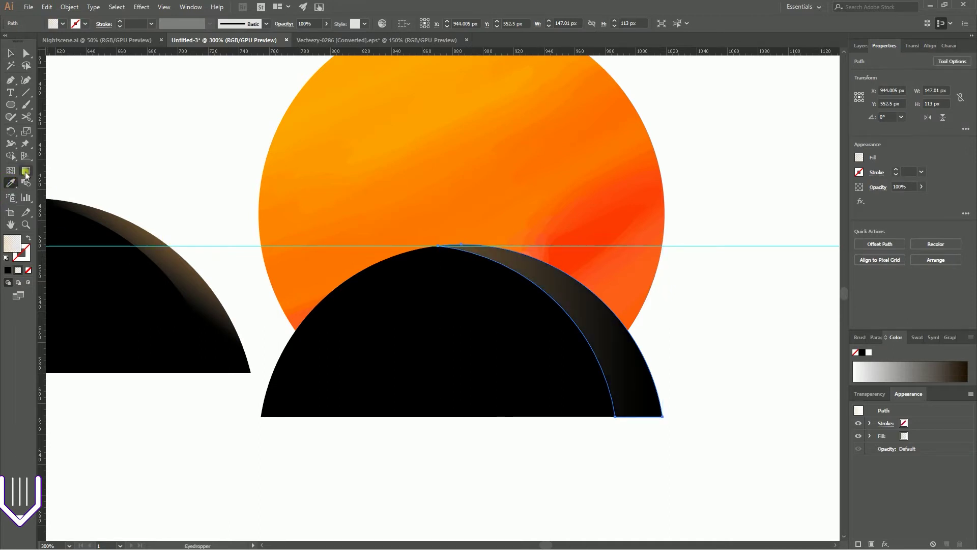
pyautogui.moveTo(585, 267); pyautogui.dragTo(550, 307)
pyautogui.hotkey('ctrl', 'z')
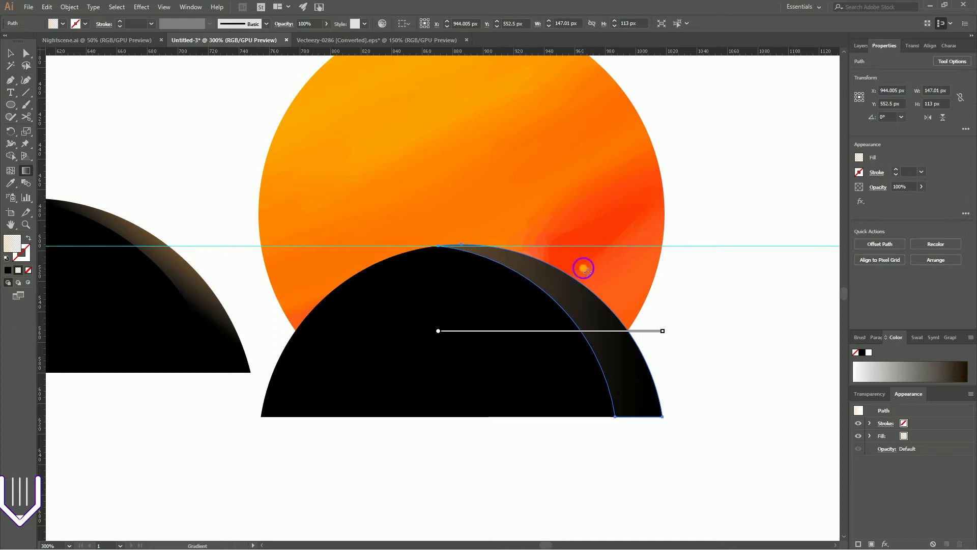
pyautogui.moveTo(585, 268); pyautogui.dragTo(562, 316)
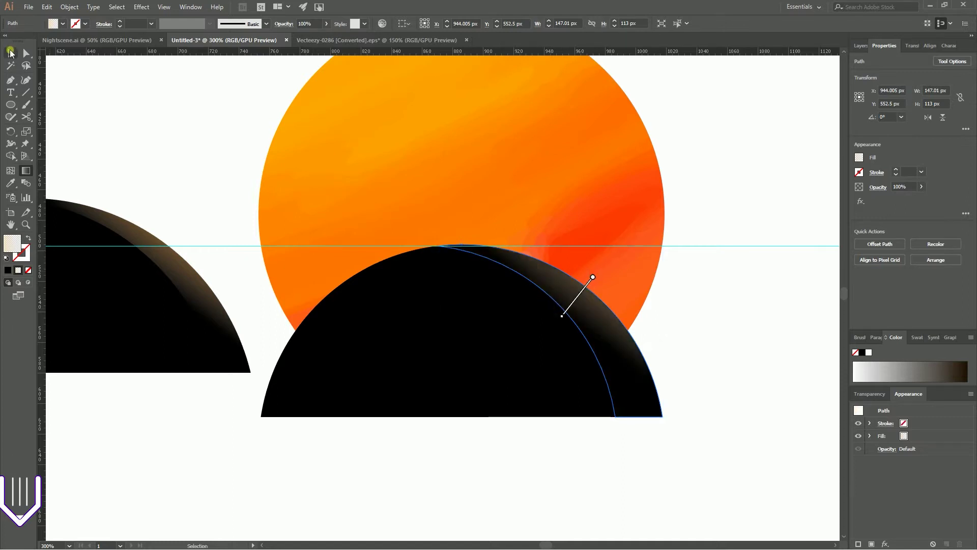
# Delete the leftover hill copy on the left.
pyautogui.press('v')
pyautogui.click(348, 462)
pyautogui.click(117, 327)
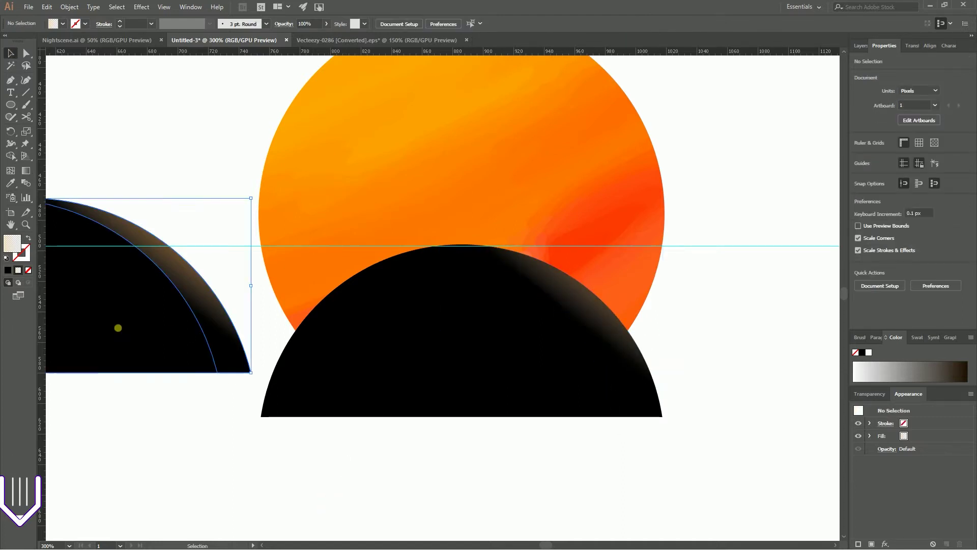
pyautogui.press('Delete')
pyautogui.hotkey('ctrl', '-')
pyautogui.hotkey('ctrl', '-')
pyautogui.hotkey('ctrl', '-')
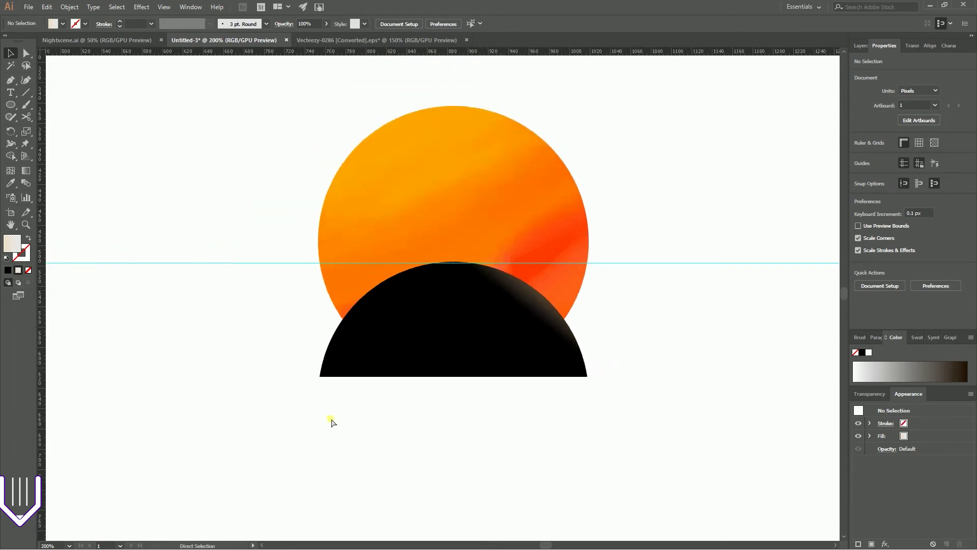
pyautogui.hotkey('ctrl', '+')
pyautogui.hotkey('ctrl', '+')
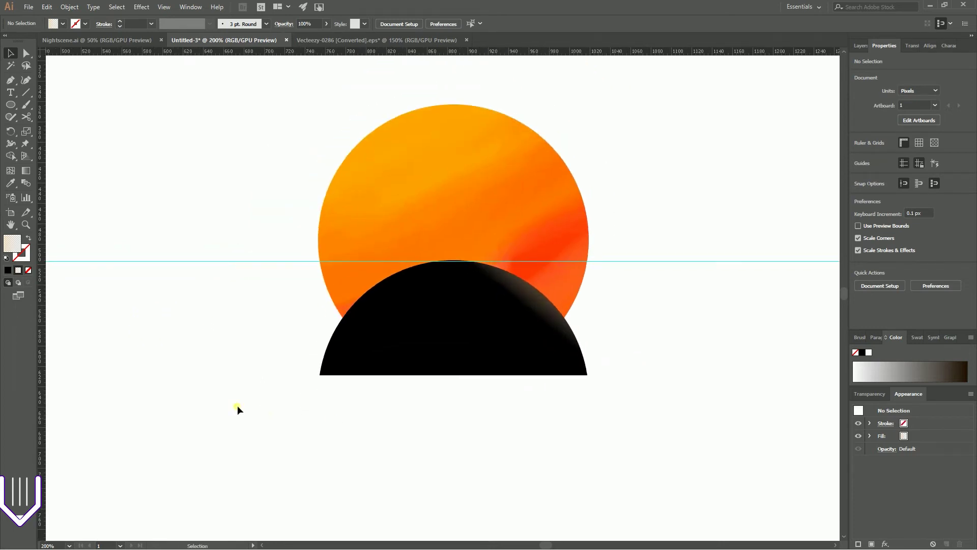
# Place a smaller copy of the highlighted hill overlapping the original on the right.
pyautogui.click(539, 298)
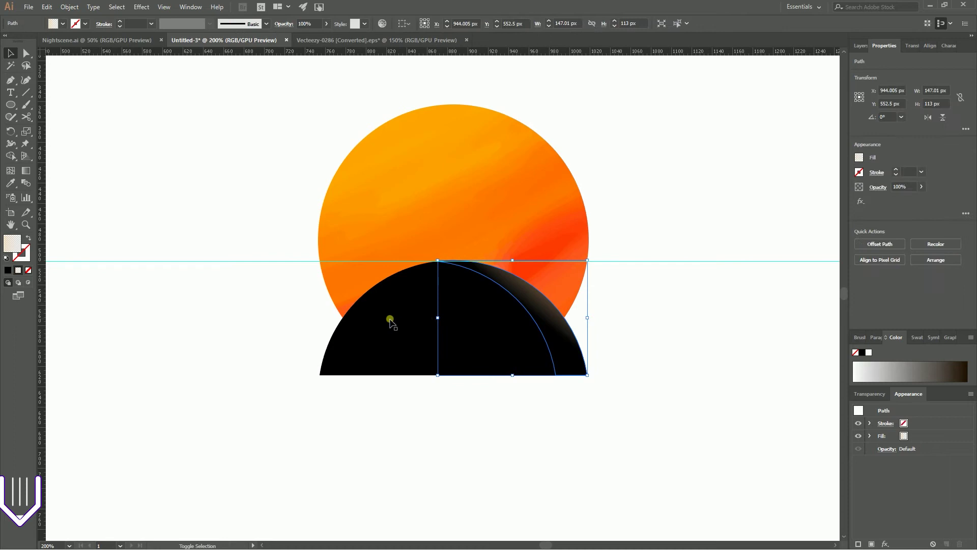
pyautogui.keyDown('shift'); pyautogui.click(391, 319); pyautogui.keyUp('shift')
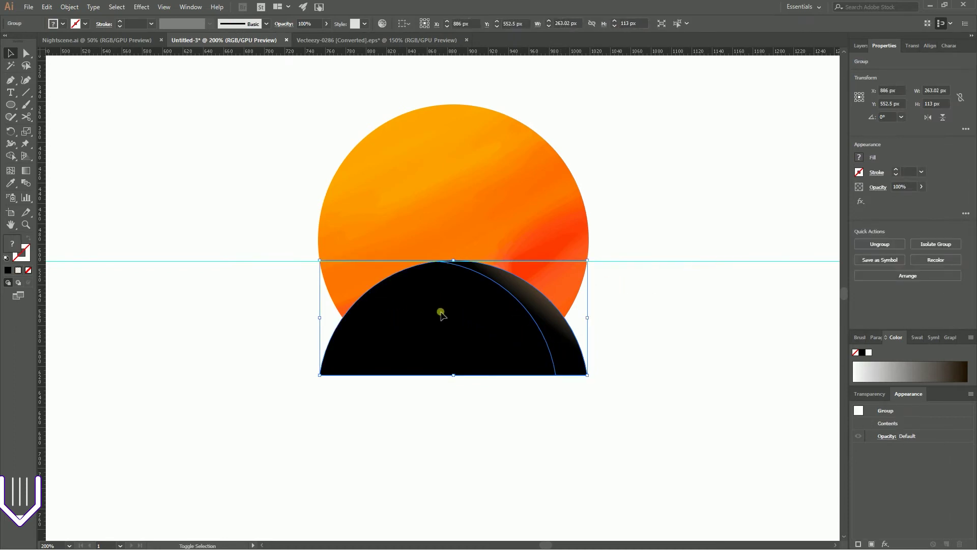
pyautogui.keyDown('shift'); pyautogui.click(509, 320); pyautogui.keyUp('shift')
pyautogui.moveTo(519, 326); pyautogui.dragTo(567, 331)
pyautogui.hotkey('ctrl', 'z')
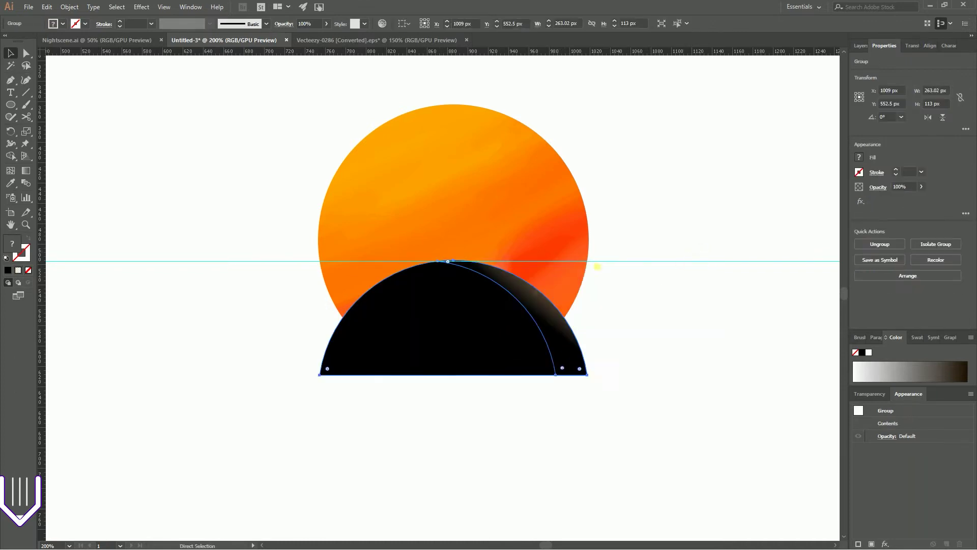
pyautogui.moveTo(470, 320); pyautogui.dragTo(561, 320)
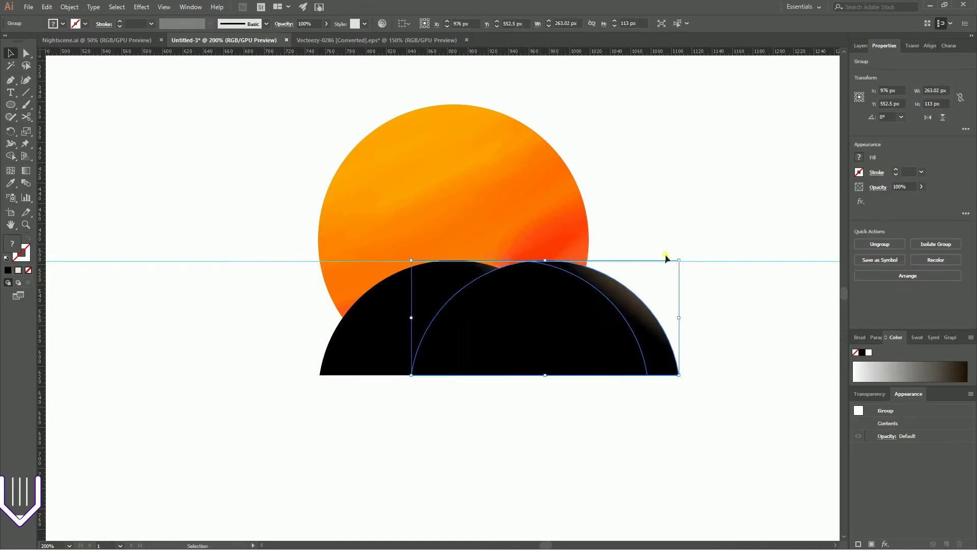
pyautogui.moveTo(678, 258); pyautogui.dragTo(617, 286)
pyautogui.moveTo(536, 331); pyautogui.dragTo(558, 331)
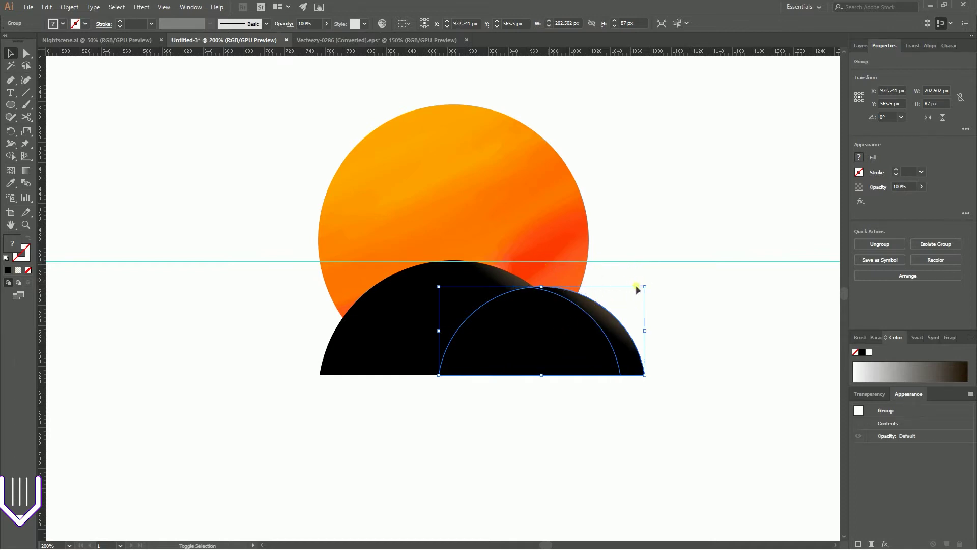
pyautogui.moveTo(645, 286); pyautogui.dragTo(637, 290)
pyautogui.moveTo(569, 318); pyautogui.dragTo(580, 323)
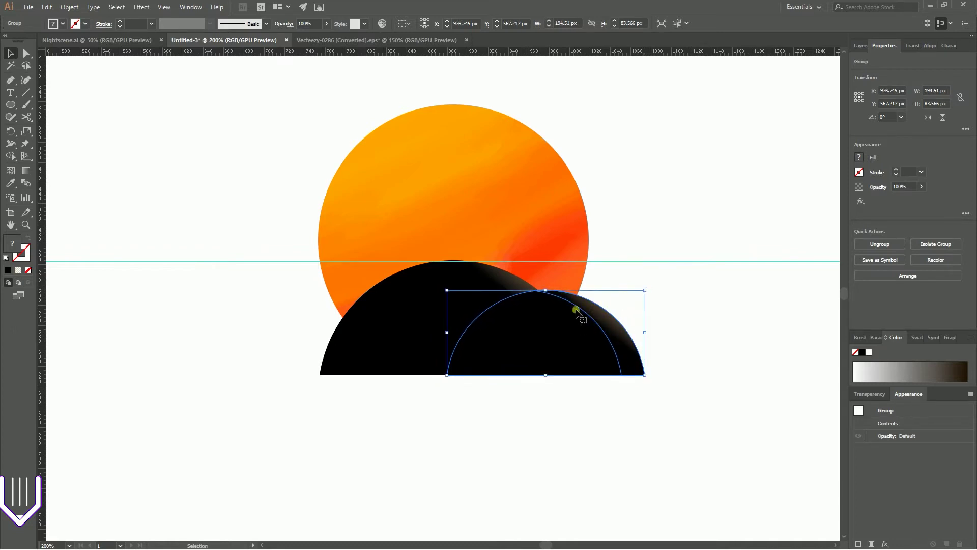
pyautogui.hotkey('shift', 'Left')
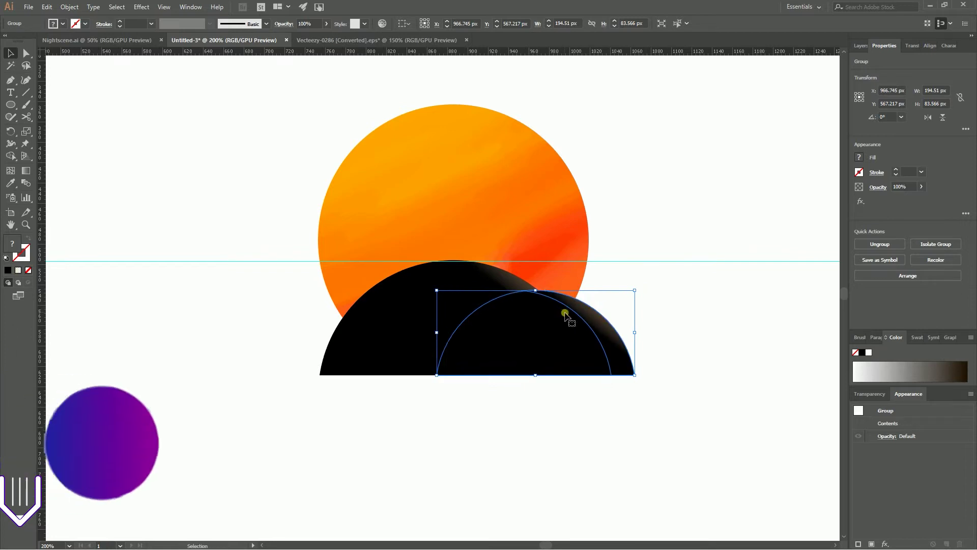
# Add another 160.605 × 69 px hill copy tucked at the main hill's left.
pyautogui.moveTo(567, 316); pyautogui.dragTo(412, 326)
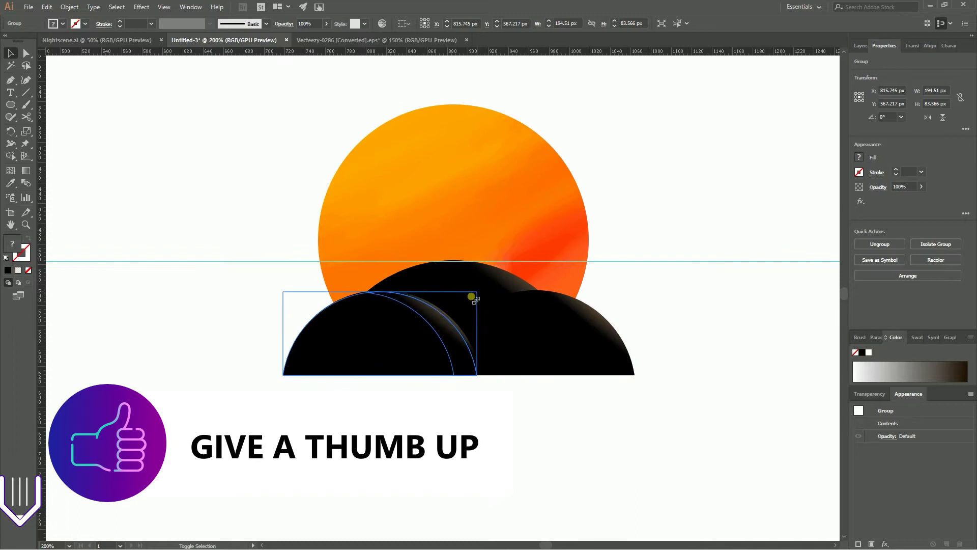
pyautogui.moveTo(388, 338); pyautogui.dragTo(420, 339)
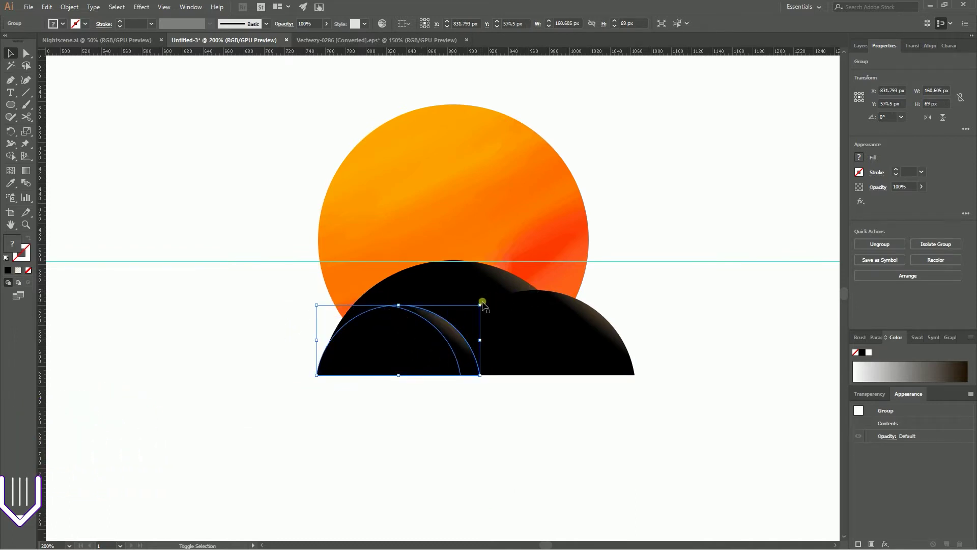
pyautogui.keyDown('shift'); pyautogui.click(482, 304); pyautogui.keyUp('shift')
pyautogui.click(314, 359)
pyautogui.click(402, 331)
pyautogui.click(494, 413)
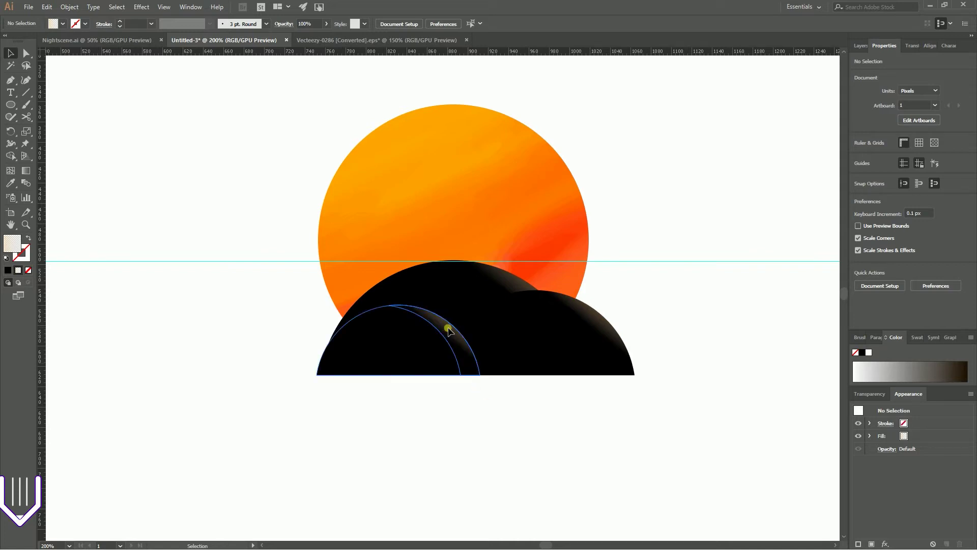
# Lower the left hill's inner highlight arc to 50% opacity.
pyautogui.doubleClick(447, 322)
pyautogui.click(447, 326)
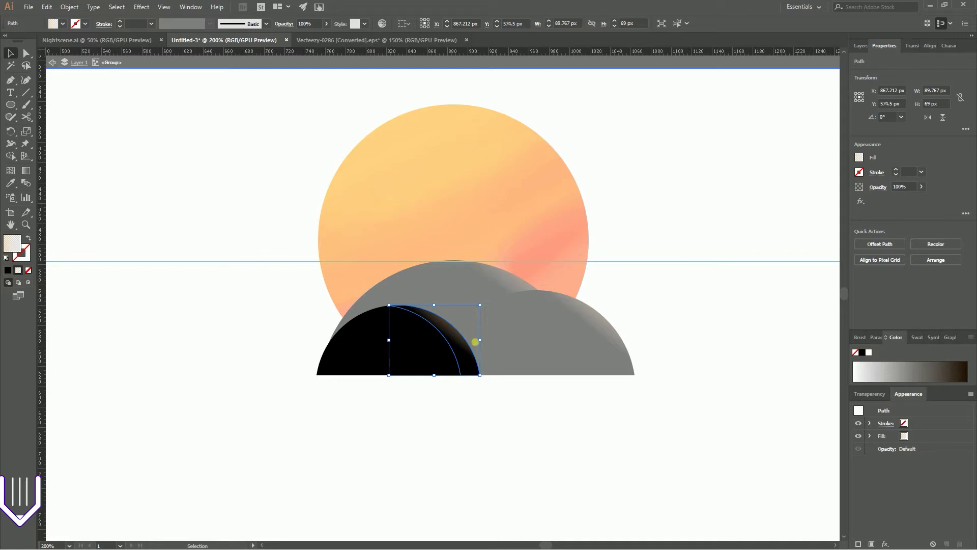
pyautogui.click(870, 394)
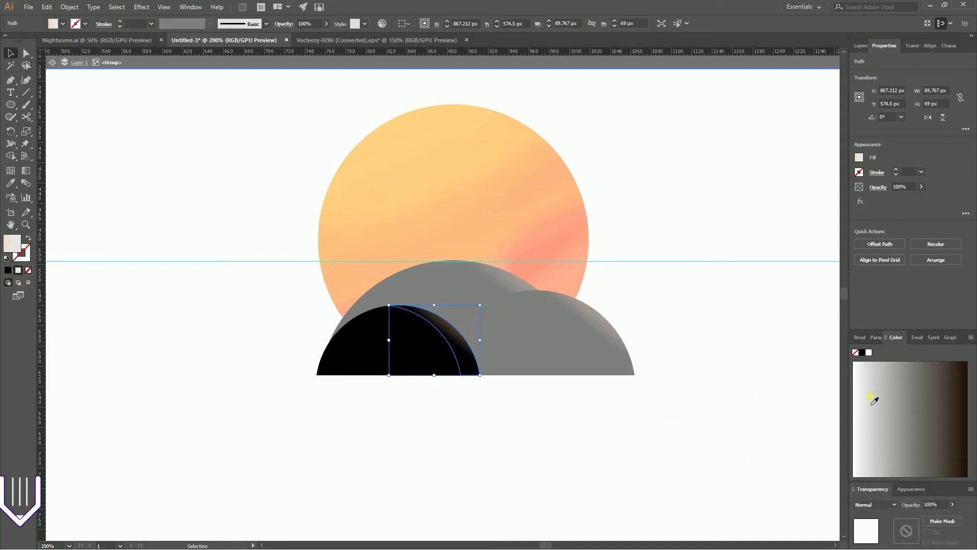
pyautogui.click(913, 504)
pyautogui.write('5')
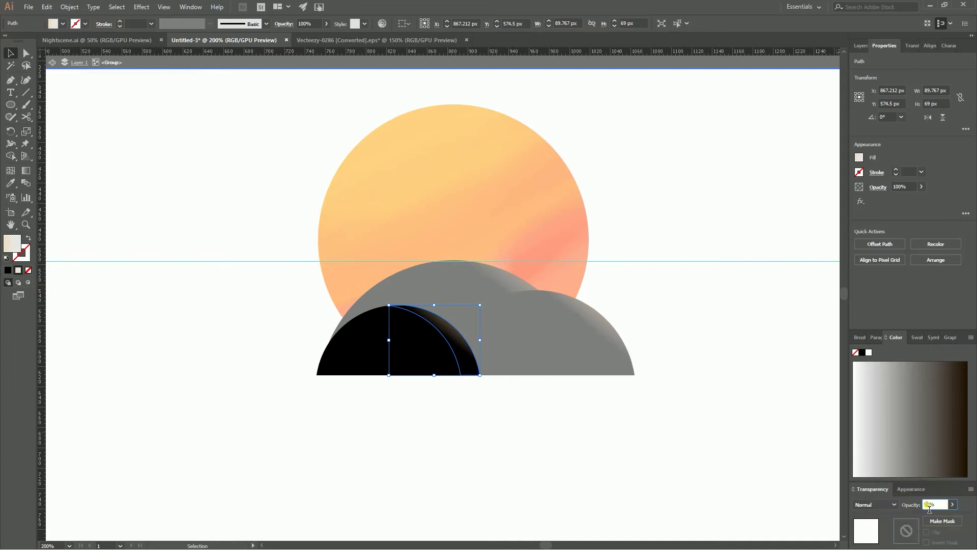
pyautogui.press('Return')
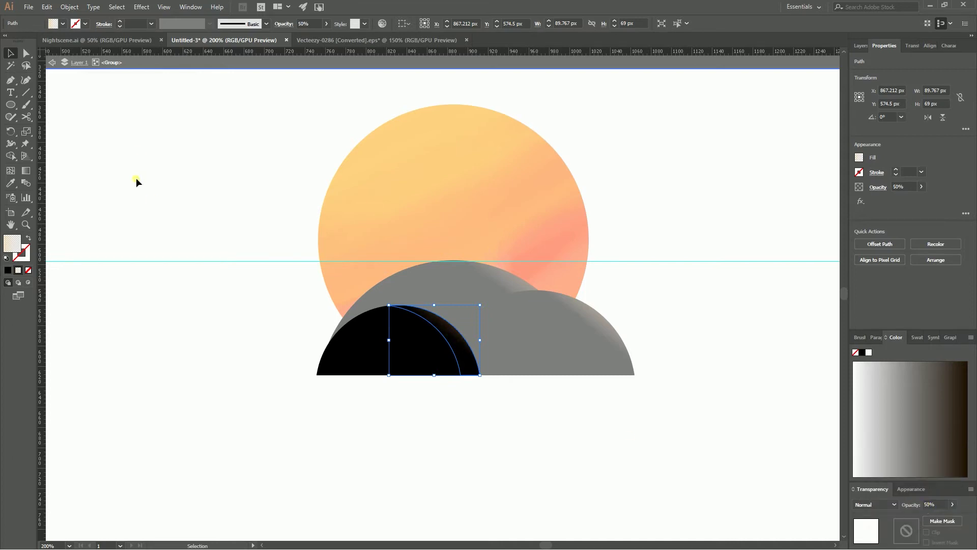
pyautogui.click(141, 146)
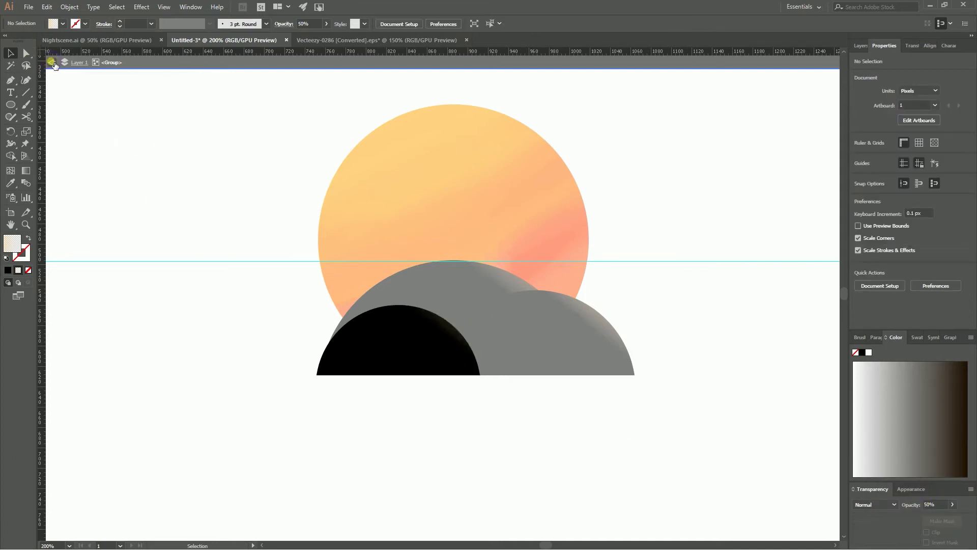
pyautogui.click(51, 62)
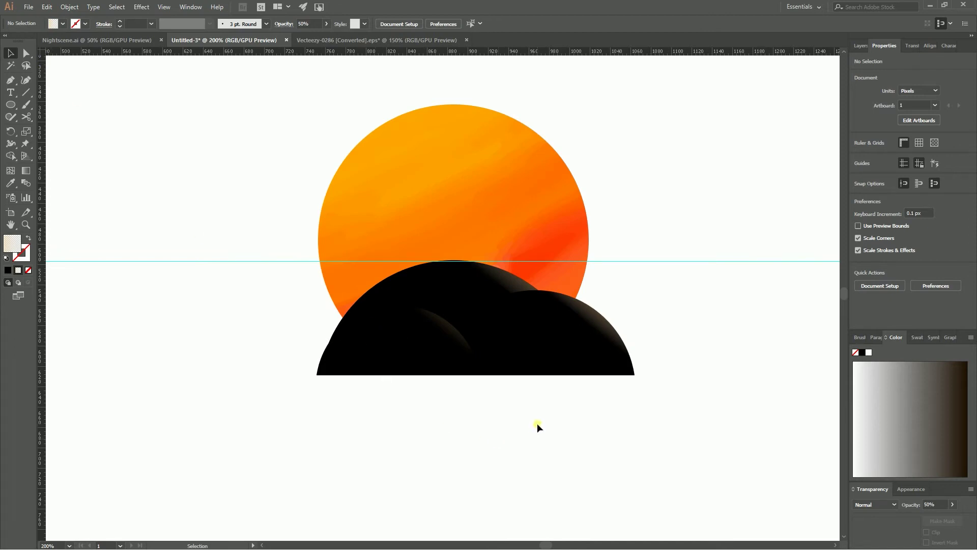
# Nudge the left hill slightly left, then bring Firefox to the front.
pyautogui.moveTo(422, 367); pyautogui.dragTo(406, 346)
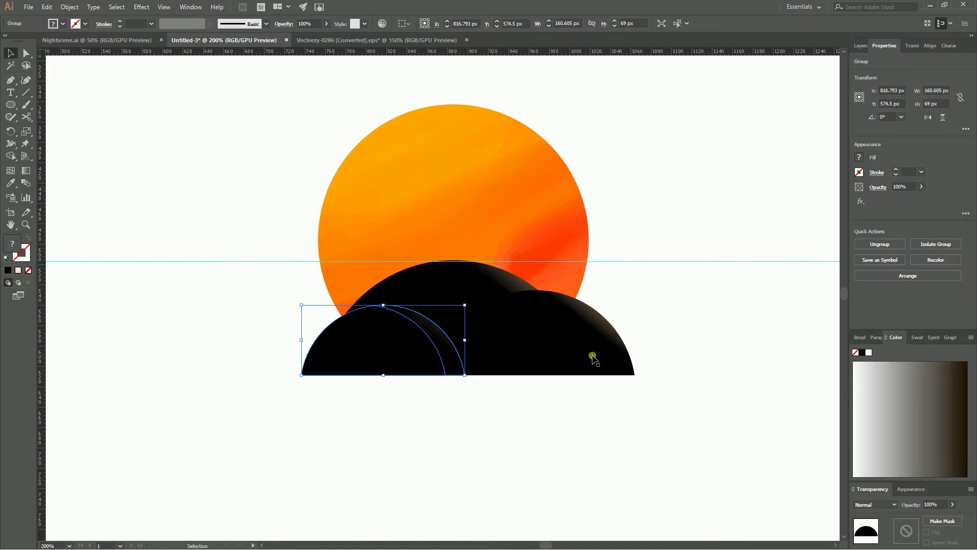
pyautogui.click(614, 351)
pyautogui.keyDown('shift'); pyautogui.click(460, 288); pyautogui.keyUp('shift')
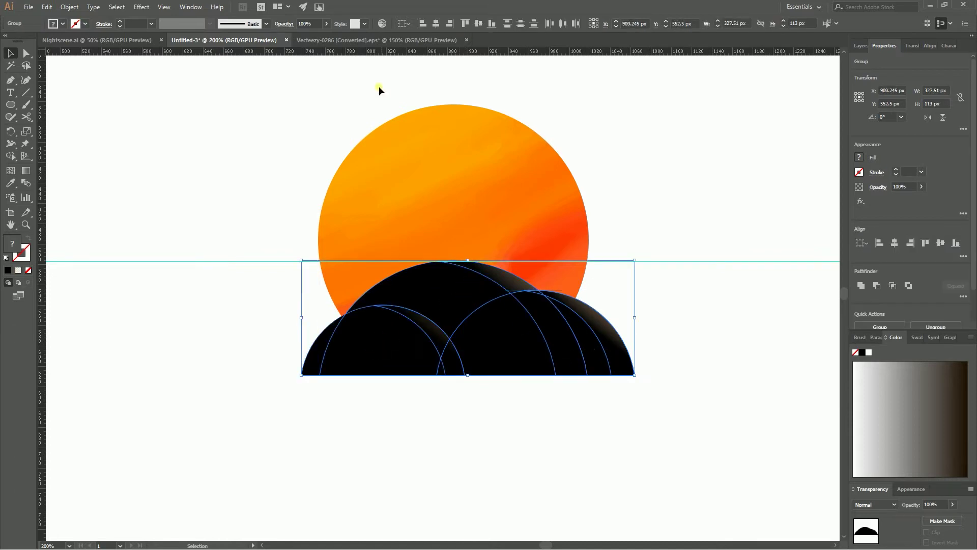
pyautogui.click(643, 197)
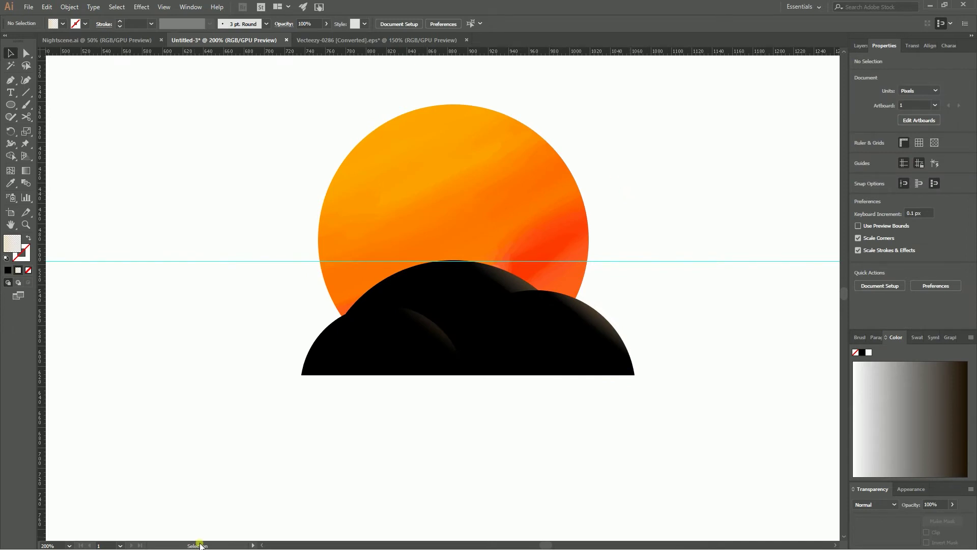
pyautogui.press('super')
pyautogui.click(204, 540)
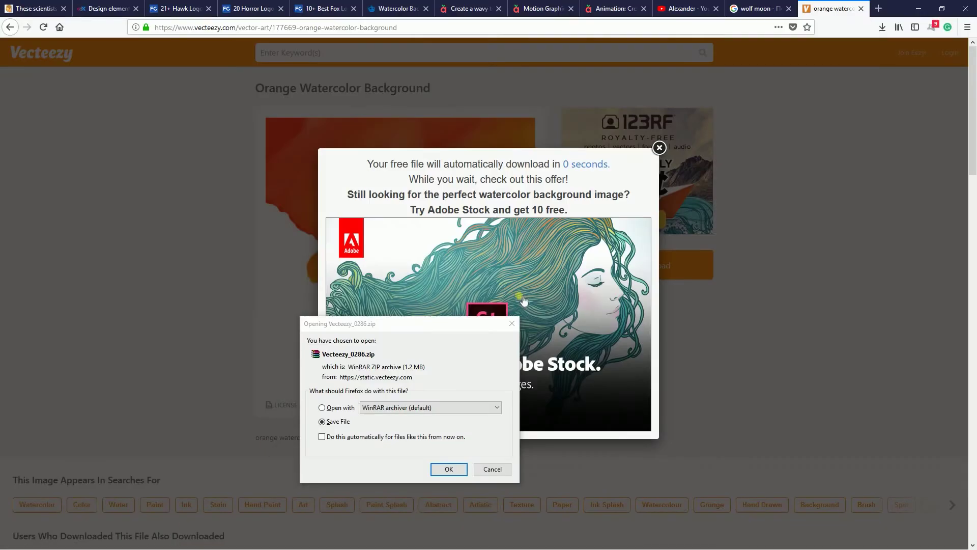
# Dismiss the Vecteezy zip download prompt, browse wolf moon image results, then minimize Firefox.
pyautogui.click(512, 323)
pyautogui.click(760, 8)
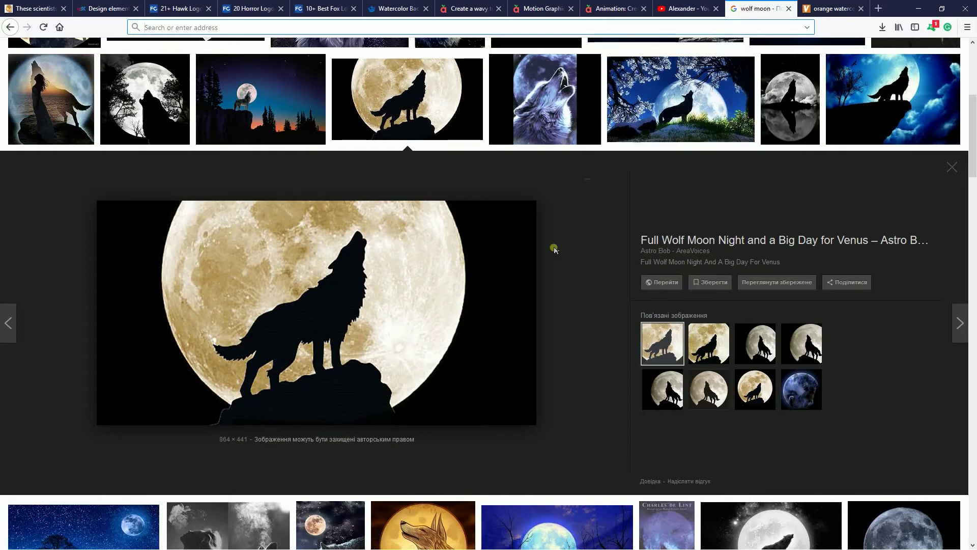
pyautogui.scroll(4, 553, 249)
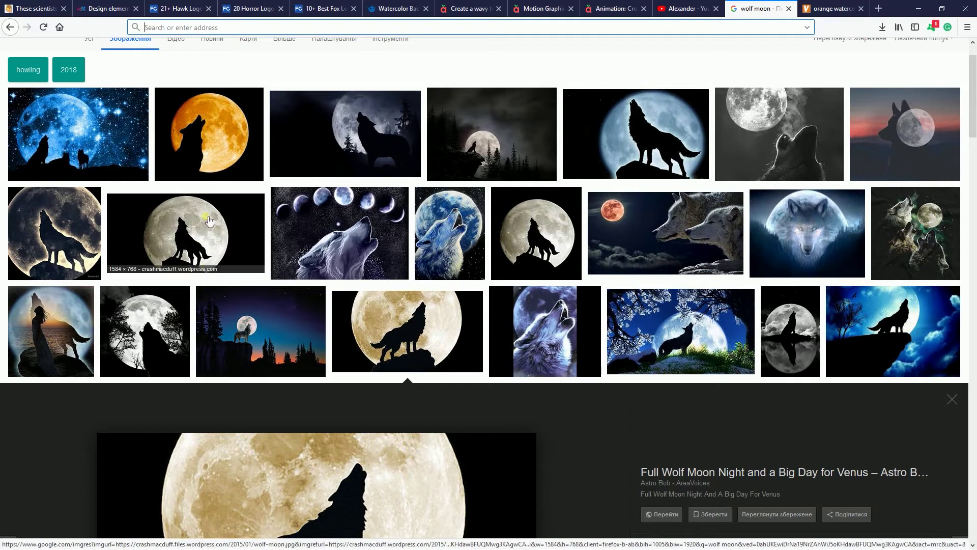
pyautogui.scroll(1, 209, 219)
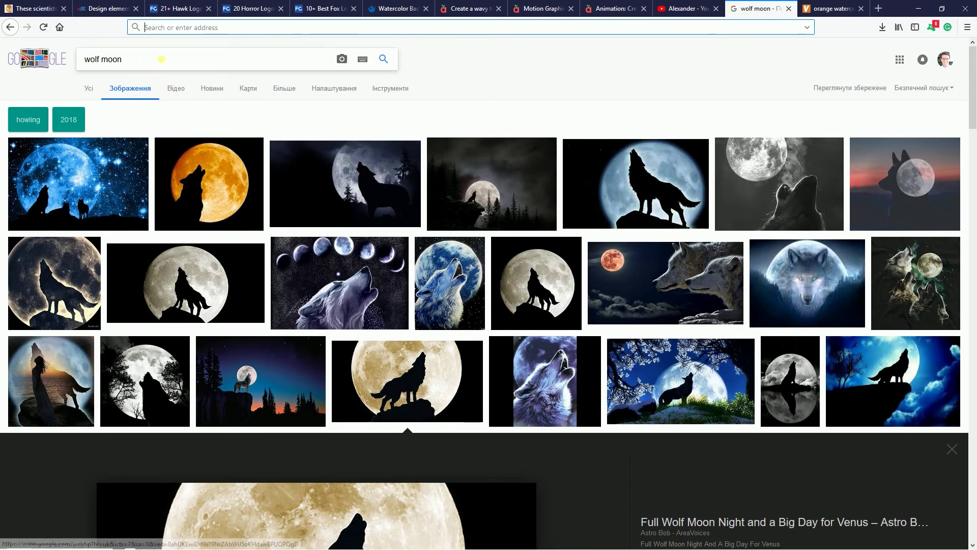
pyautogui.click(923, 6)
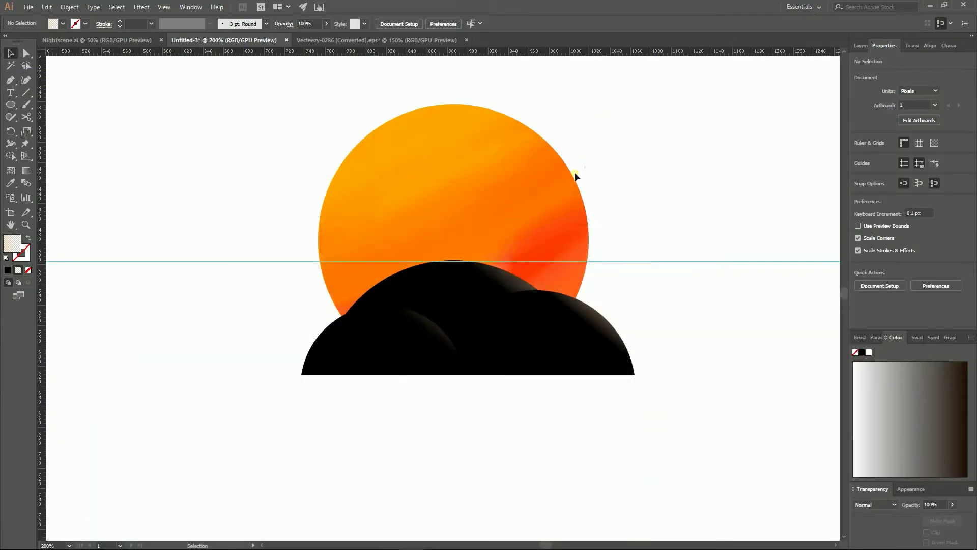
# Drag the howling wolf from Nightscene.ai into Untitled-3 and scale it to 71.768 × 55.866 px.
pyautogui.click(312, 43)
pyautogui.click(128, 41)
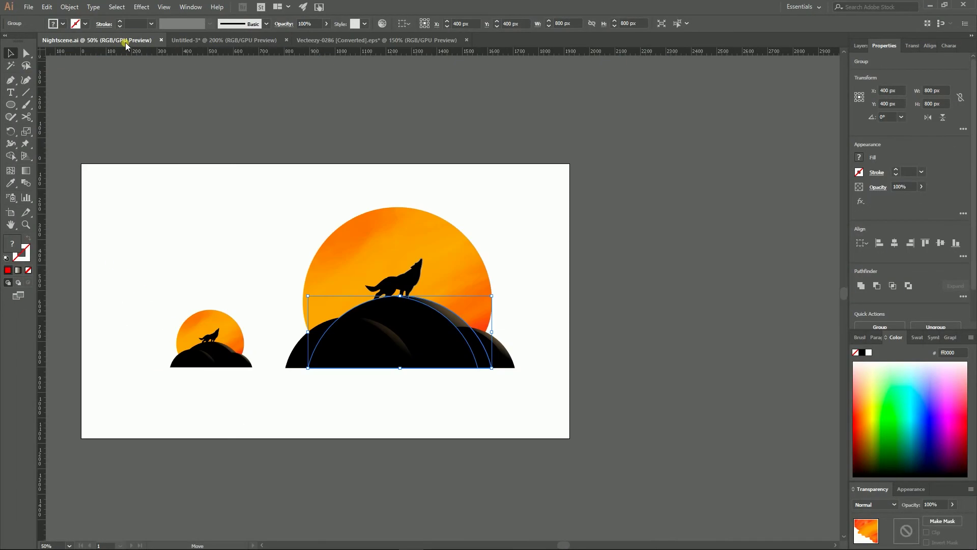
pyautogui.click(411, 285)
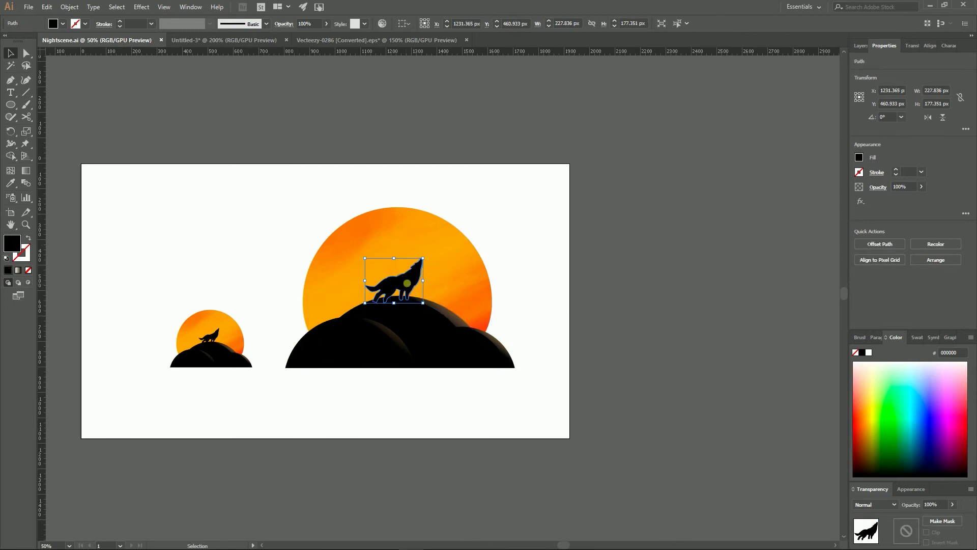
pyautogui.moveTo(407, 283); pyautogui.dragTo(468, 268)
pyautogui.moveTo(495, 233); pyautogui.dragTo(554, 198)
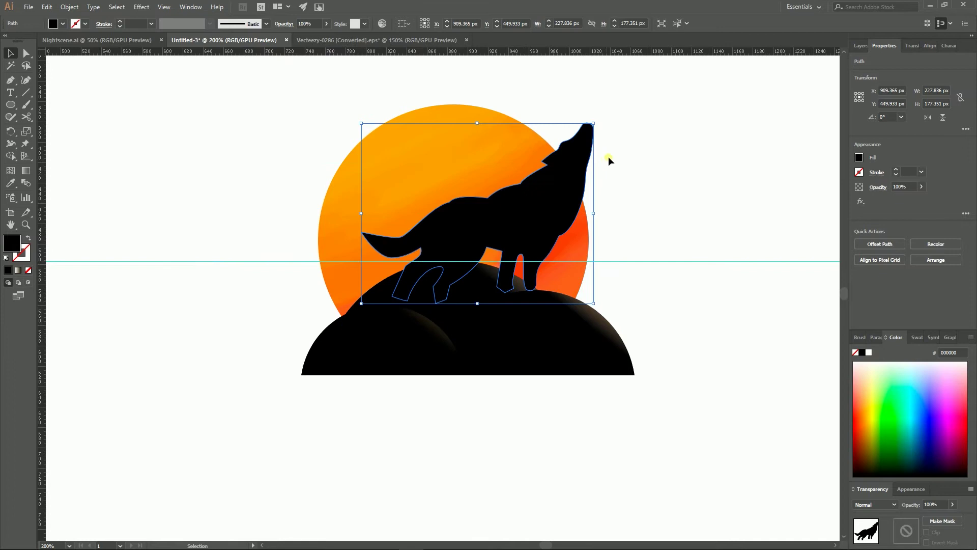
pyautogui.moveTo(594, 123); pyautogui.dragTo(479, 246)
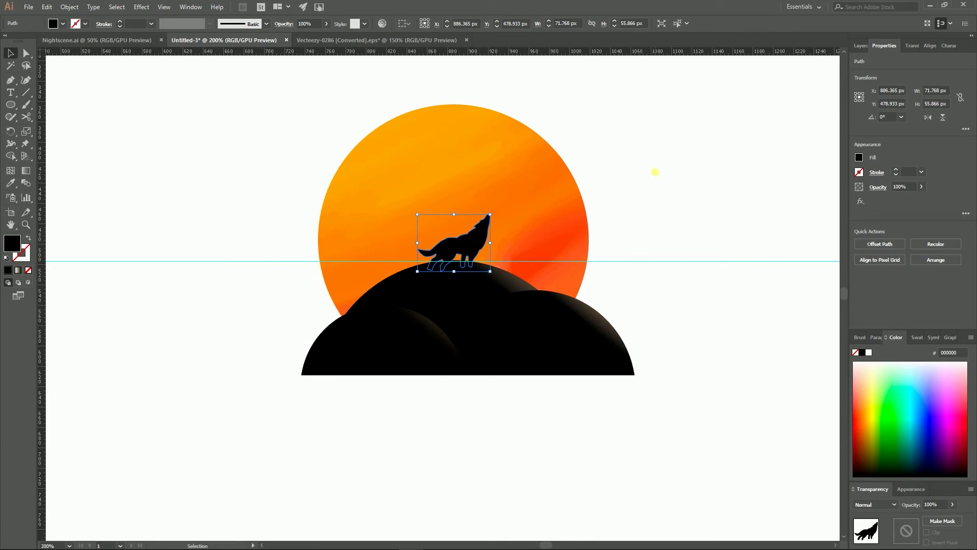
# Check the wolf's fill colour without changing it.
pyautogui.click(655, 172)
pyautogui.click(458, 250)
pyautogui.doubleClick(13, 247)
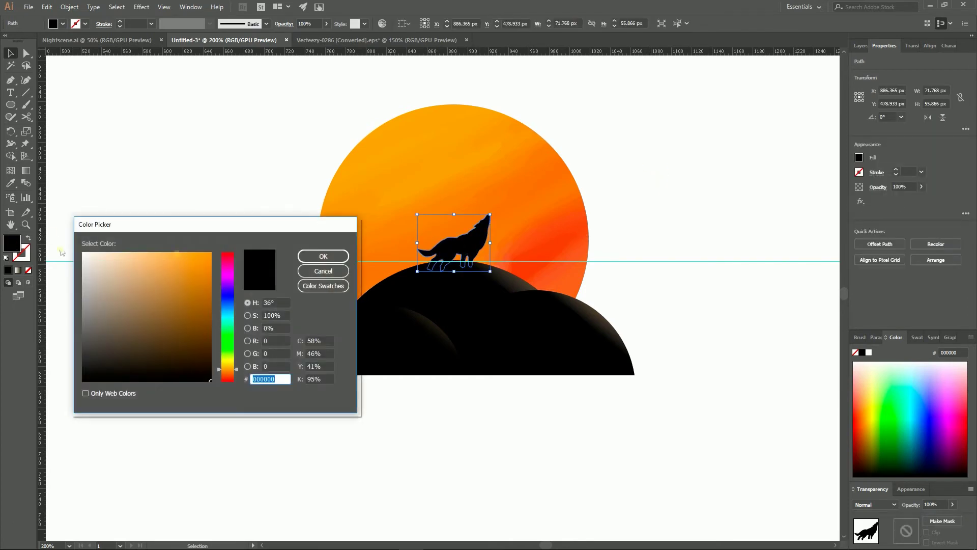
pyautogui.click(320, 272)
# Zoom in on the wolf and nudge it up onto the hilltop.
pyautogui.hotkey('ctrl', '=')
pyautogui.hotkey('ctrl', '=')
pyautogui.hotkey('ctrl', '=')
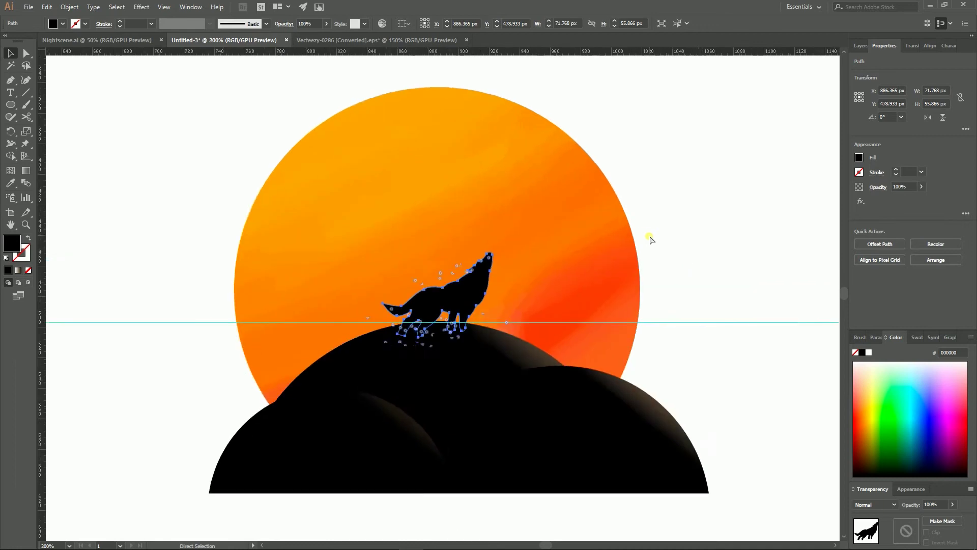
pyautogui.moveTo(630, 171); pyautogui.dragTo(508, 150)
pyautogui.click(743, 201)
pyautogui.click(396, 264)
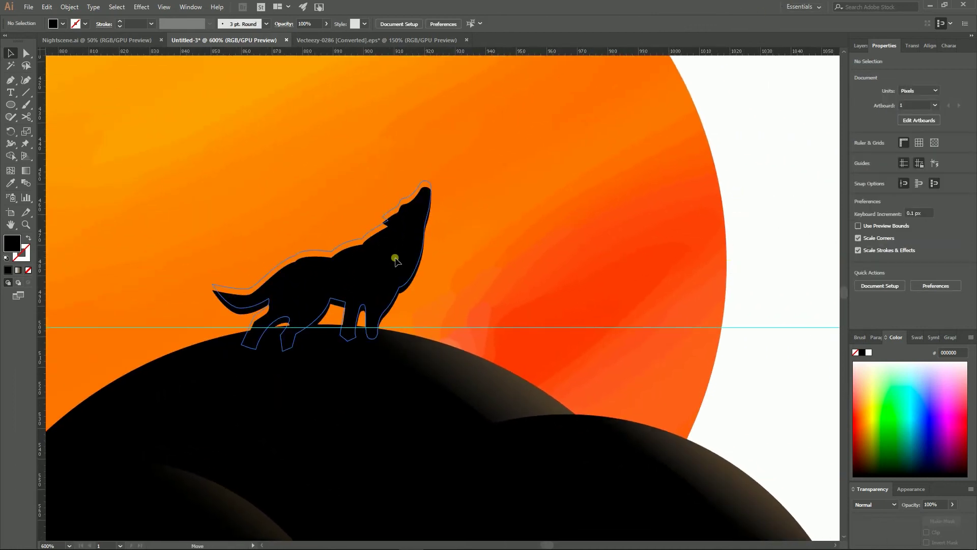
pyautogui.moveTo(395, 263); pyautogui.dragTo(393, 259)
pyautogui.click(758, 170)
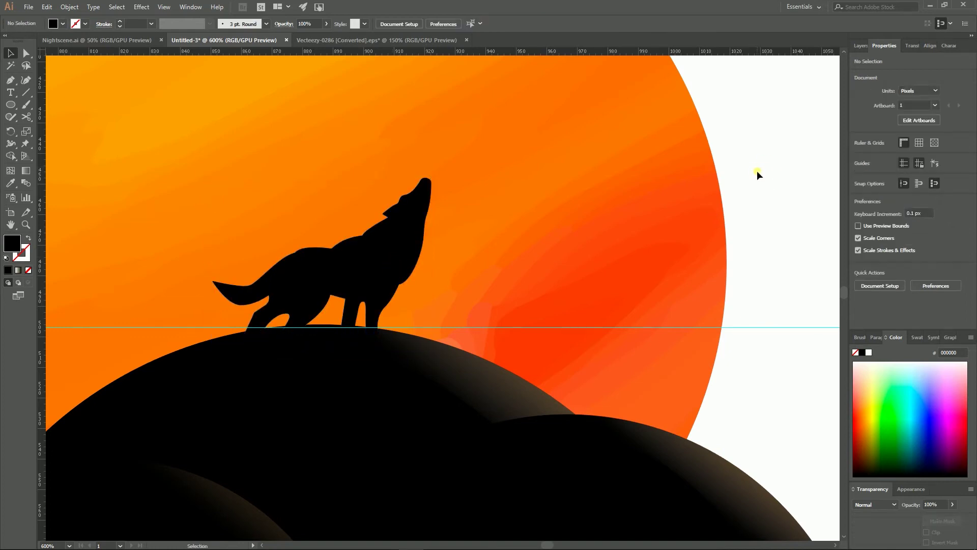
pyautogui.click(399, 257)
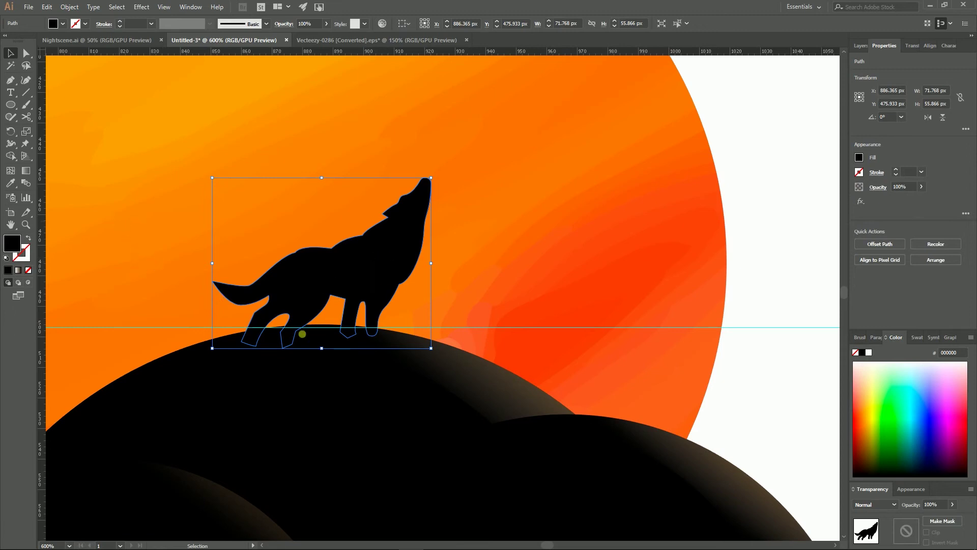
pyautogui.press('a')
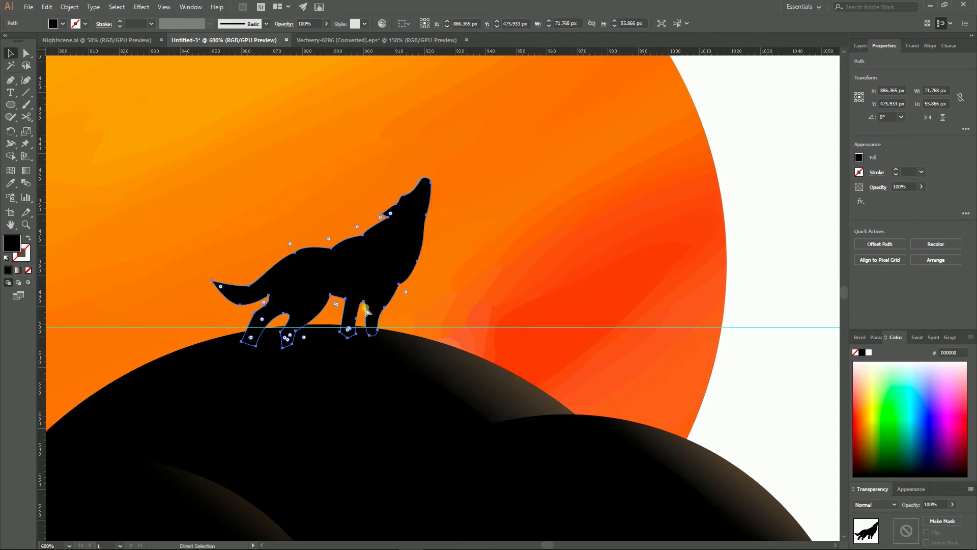
pyautogui.press('v')
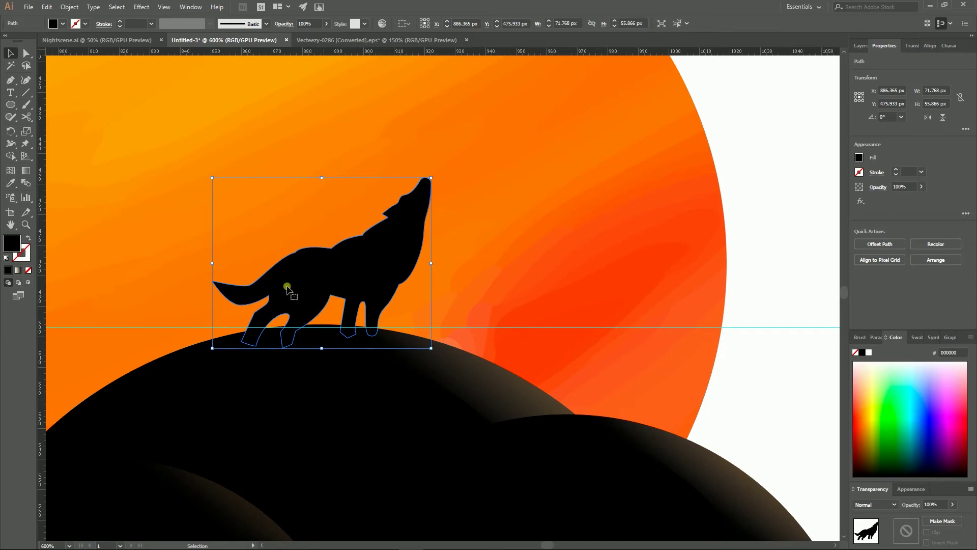
# Cut the wolf's outline at its back and leg anchors, turning the back piece into a black stroke.
pyautogui.click(33, 120)
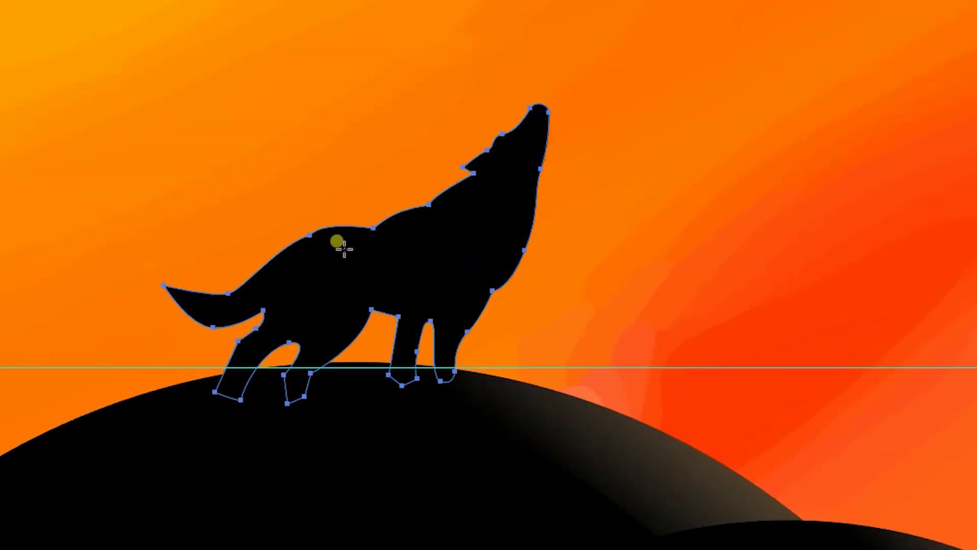
pyautogui.click(309, 235)
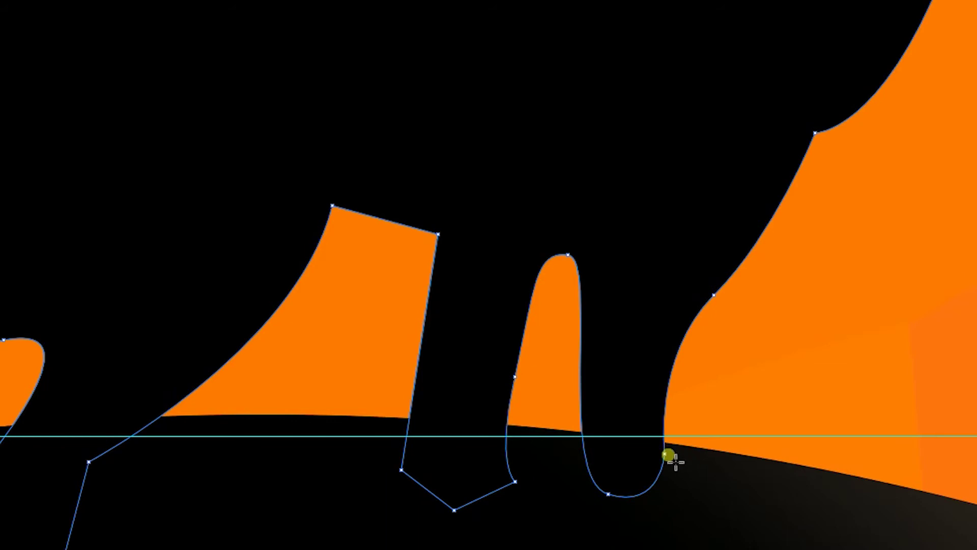
pyautogui.click(667, 454)
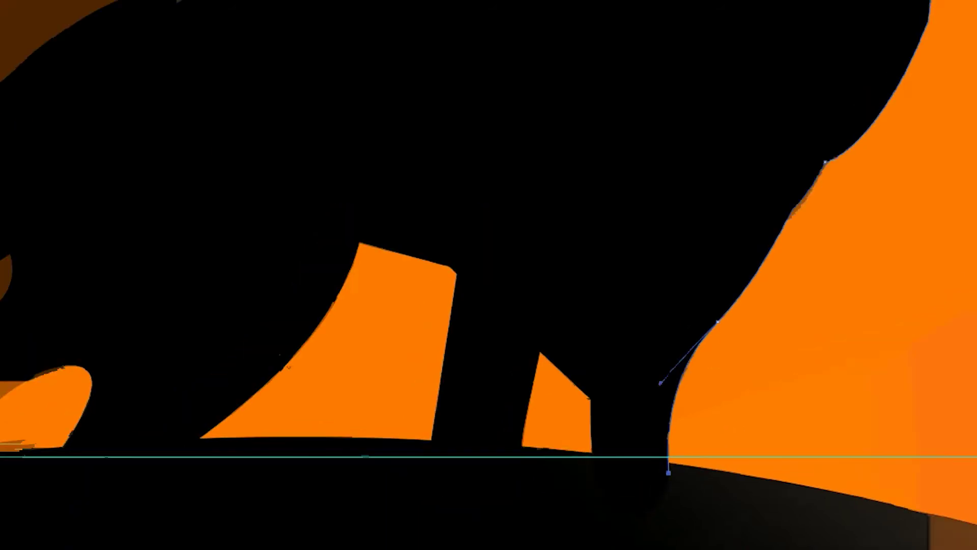
pyautogui.click(11, 107)
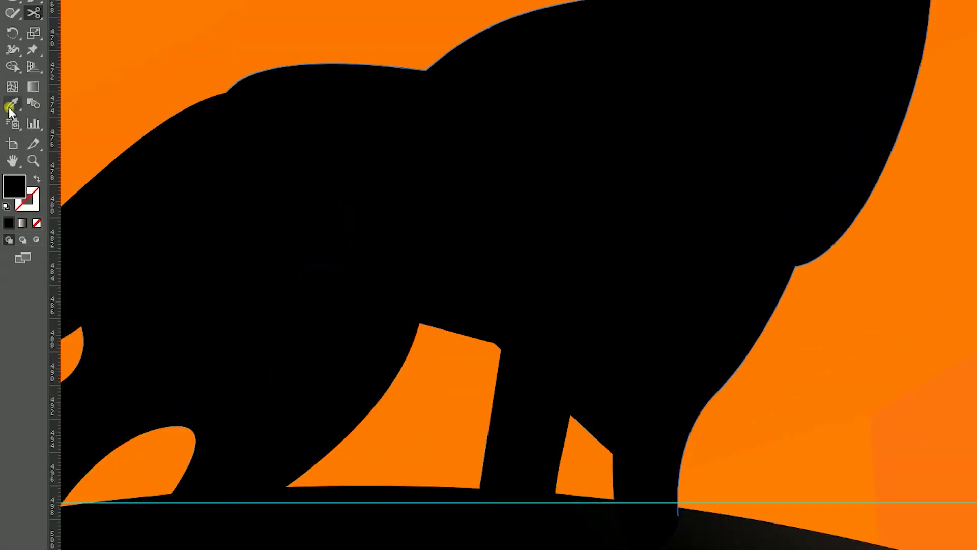
pyautogui.click(39, 181)
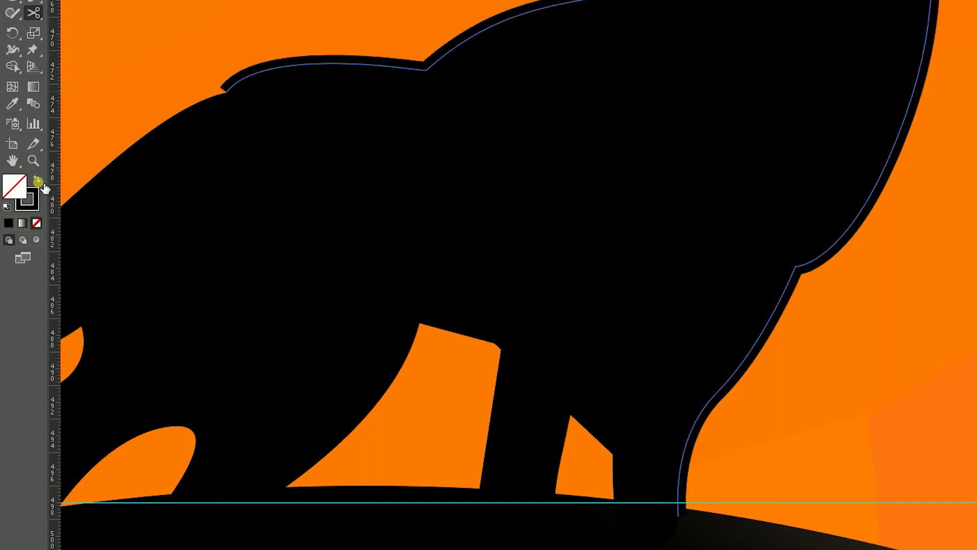
pyautogui.press('v')
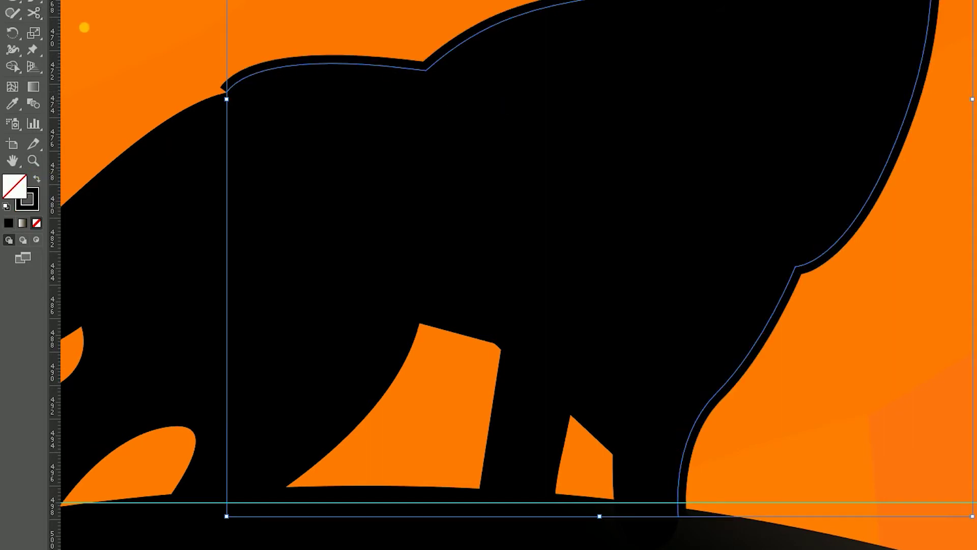
pyautogui.click(126, 156)
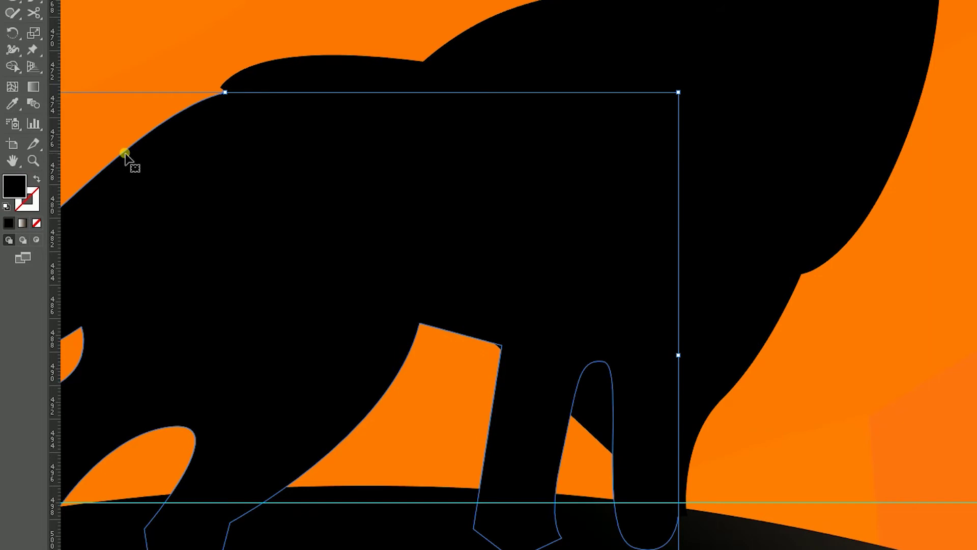
# Cut the wolf's leg path at its upper and lower anchors with Scissors.
pyautogui.scroll(-2, 125, 156)
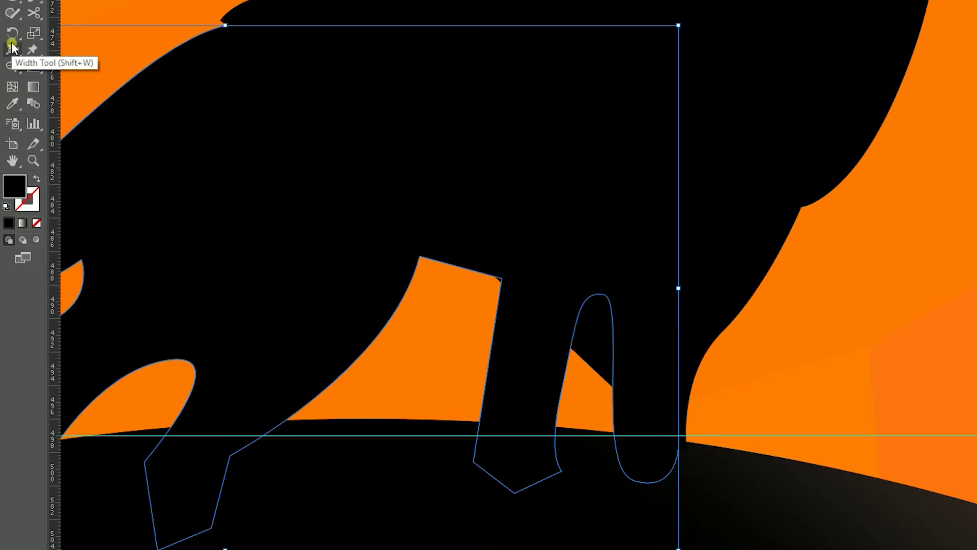
pyautogui.press('c')
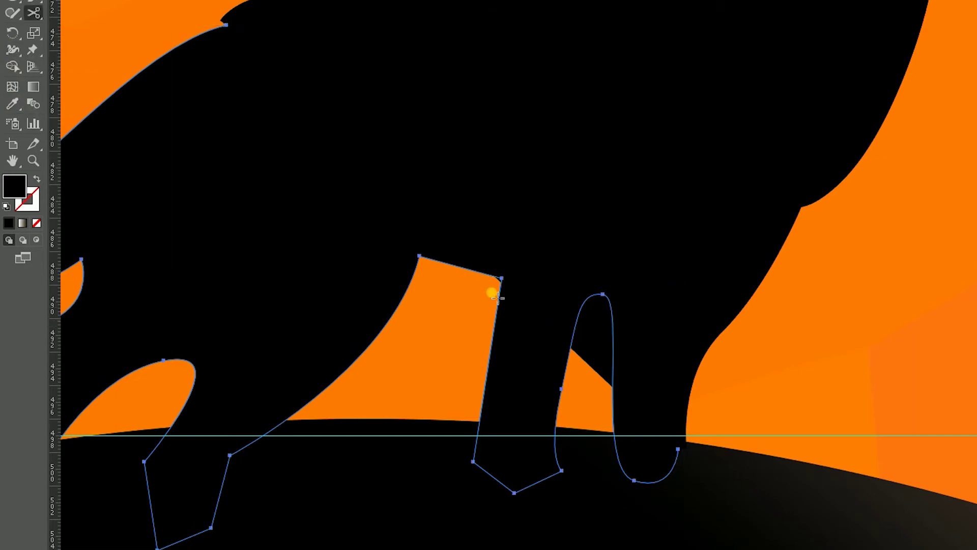
pyautogui.click(502, 278)
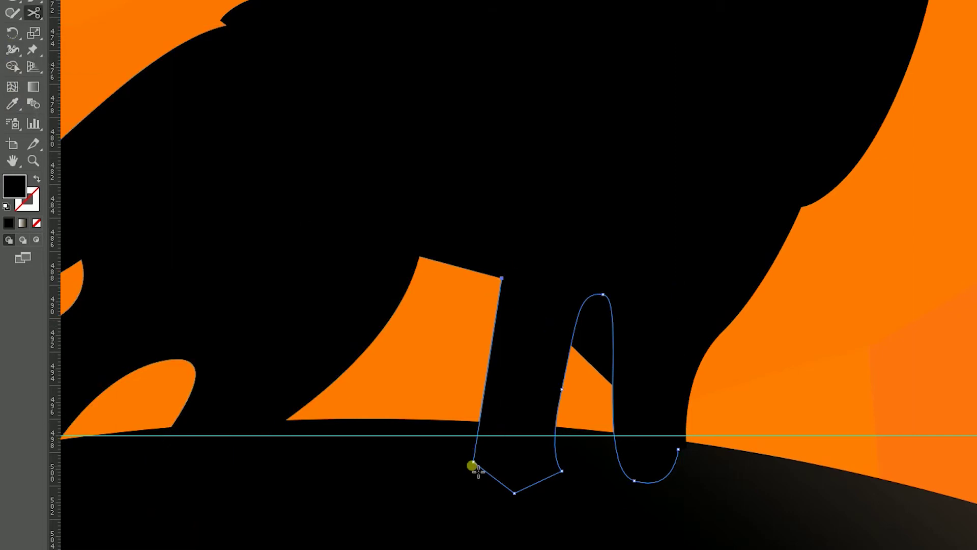
pyautogui.click(602, 294)
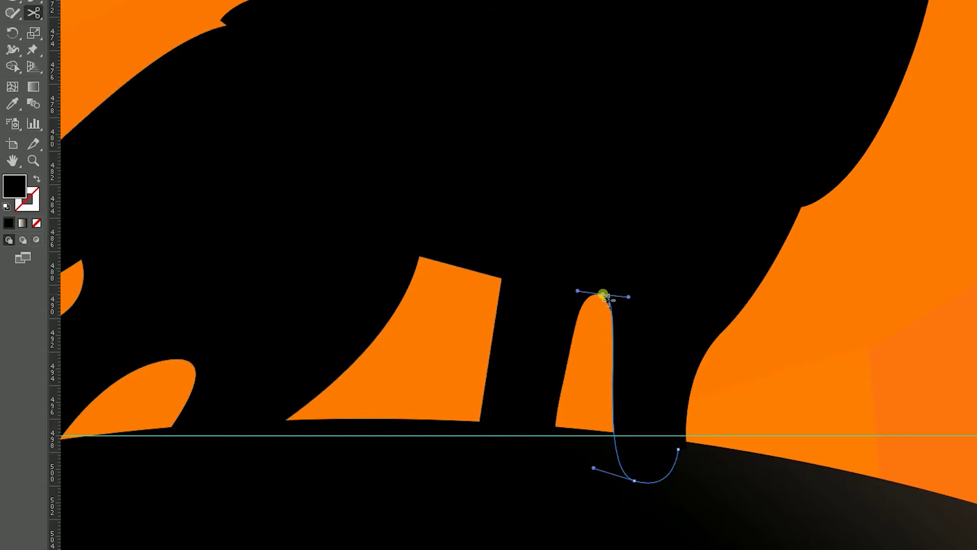
pyautogui.keyDown('ctrl'); pyautogui.click(559, 388); pyautogui.keyUp('ctrl')
pyautogui.click(561, 469)
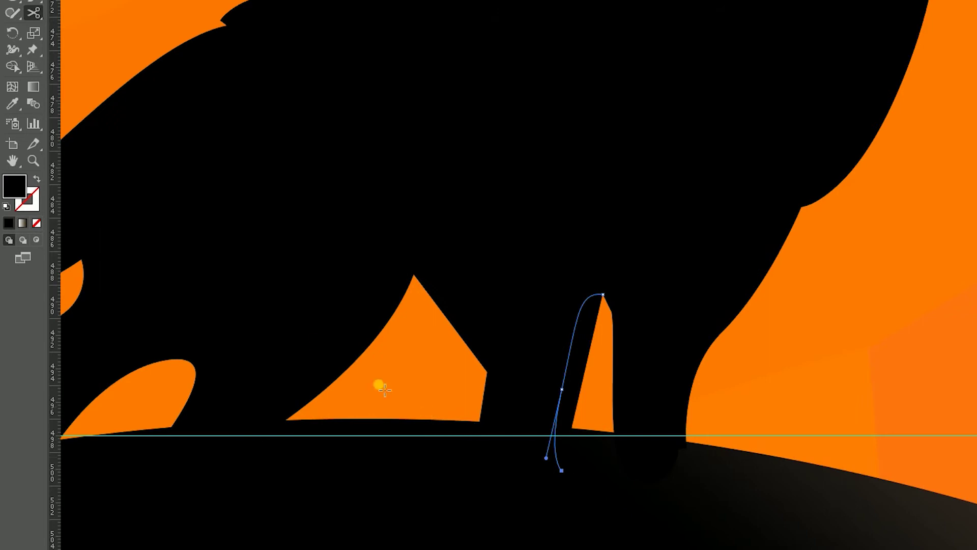
pyautogui.press('v')
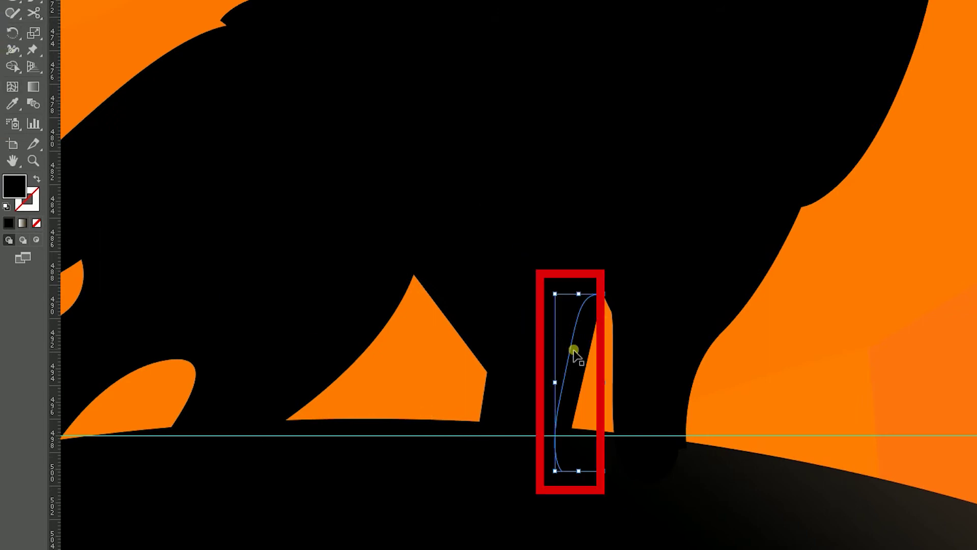
pyautogui.hotkey('ctrl', 'z')
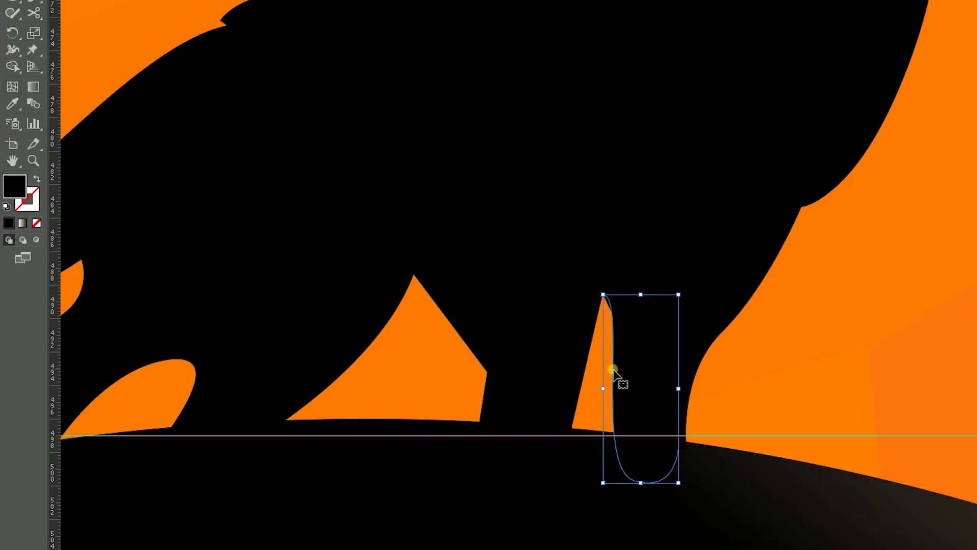
pyautogui.hotkey('ctrl', 'shift', 'z')
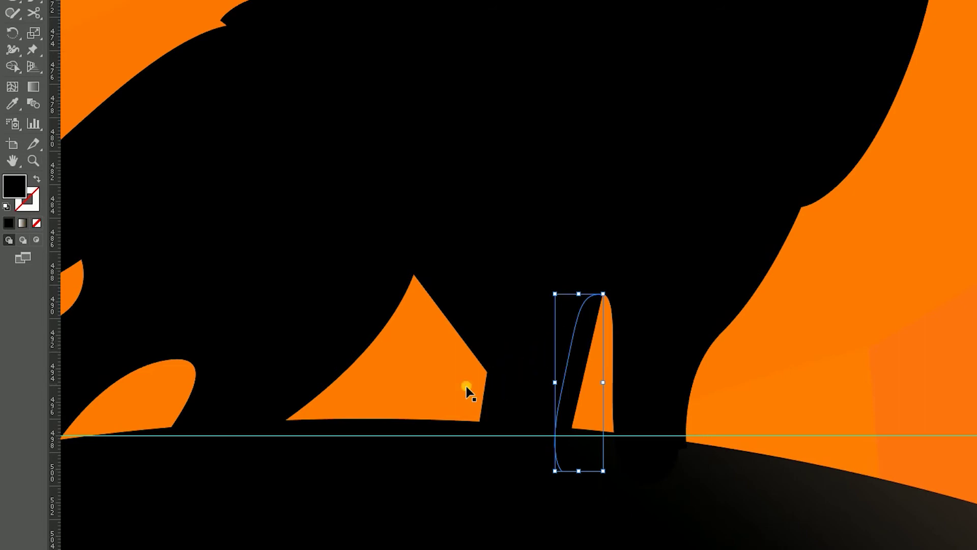
# Merge the region between the legs into the wolf shape with Shape Builder.
pyautogui.click(368, 334)
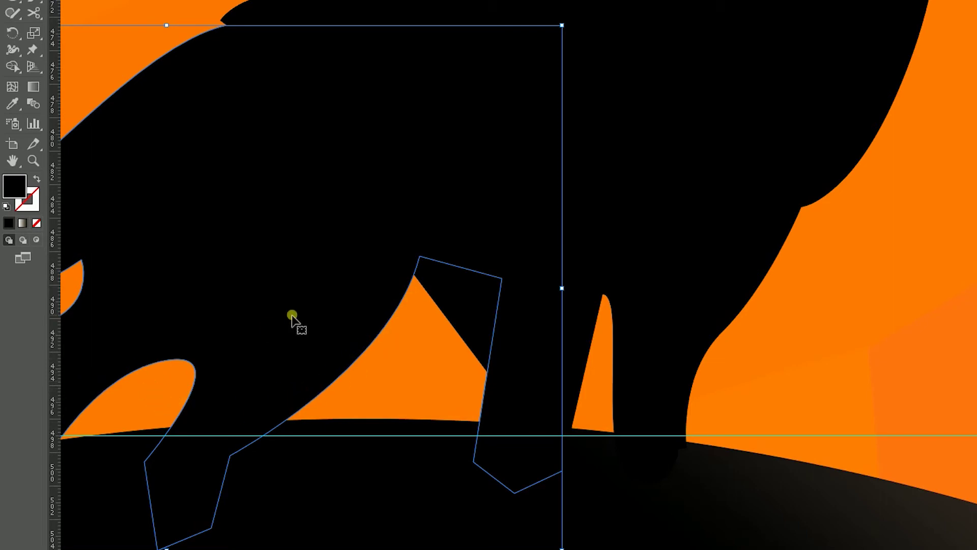
pyautogui.click(457, 293)
pyautogui.click(283, 11)
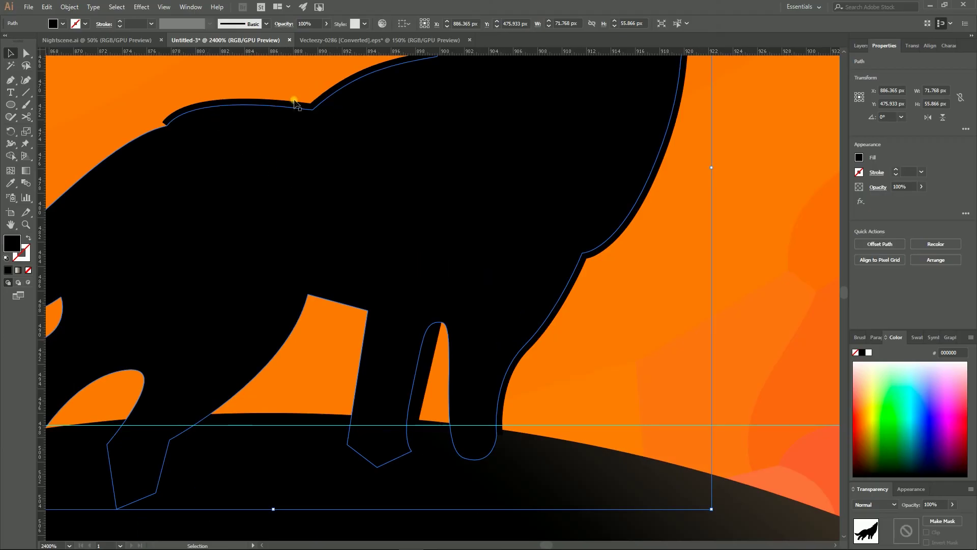
pyautogui.click(295, 101)
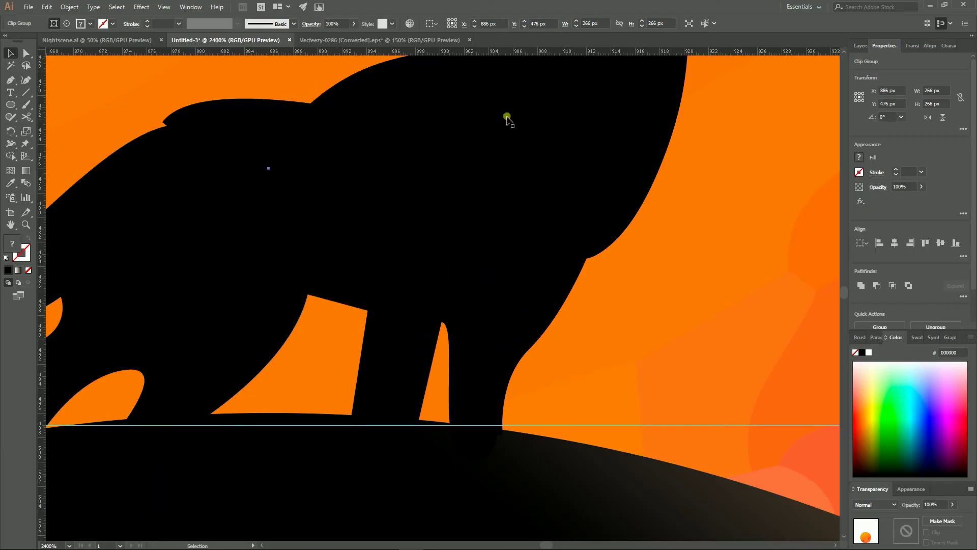
# Expand Layer 1 and target its first two <Path> items to pick out the wolf outline.
pyautogui.scroll(2, 505, 115)
pyautogui.click(860, 46)
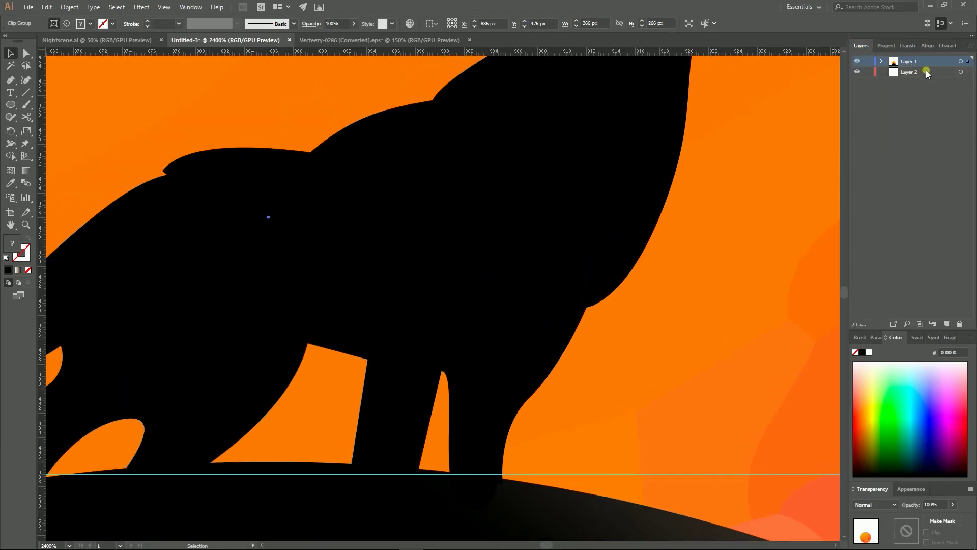
pyautogui.click(882, 61)
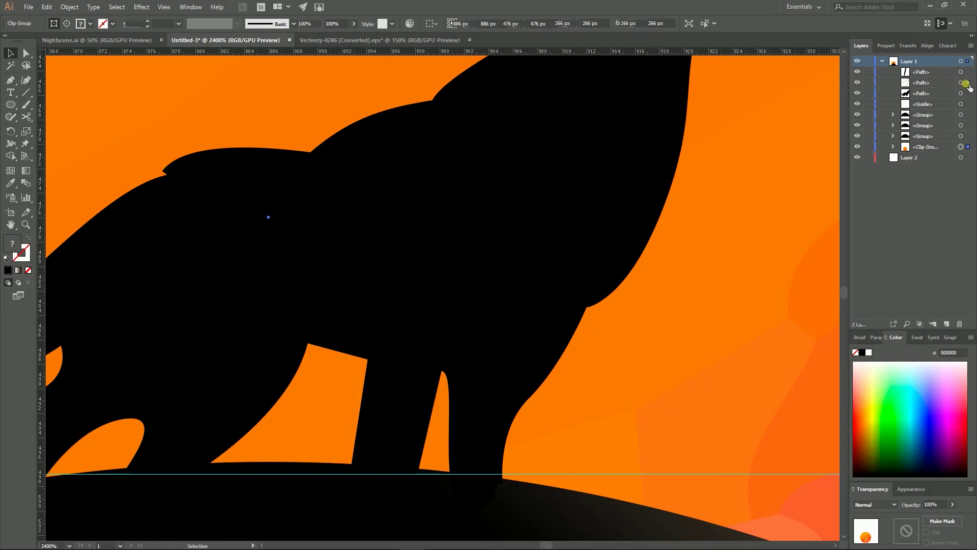
pyautogui.click(962, 72)
pyautogui.keyDown('shift'); pyautogui.click(961, 82); pyautogui.keyUp('shift')
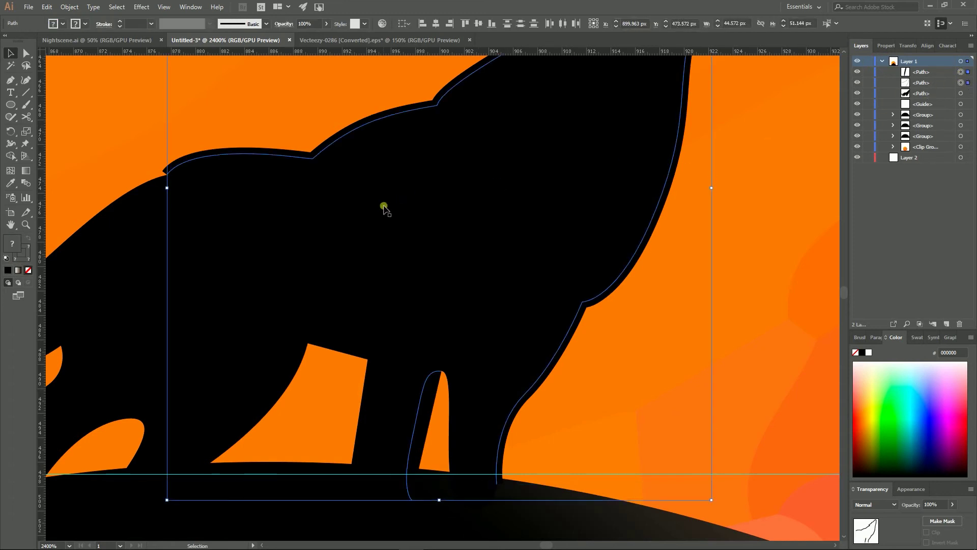
pyautogui.scroll(5, 384, 209)
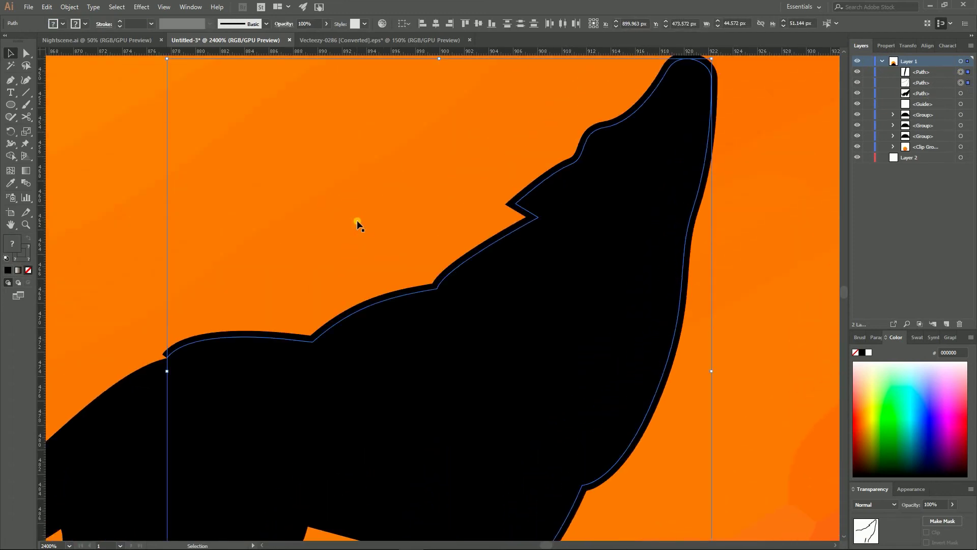
pyautogui.scroll(-1, 357, 224)
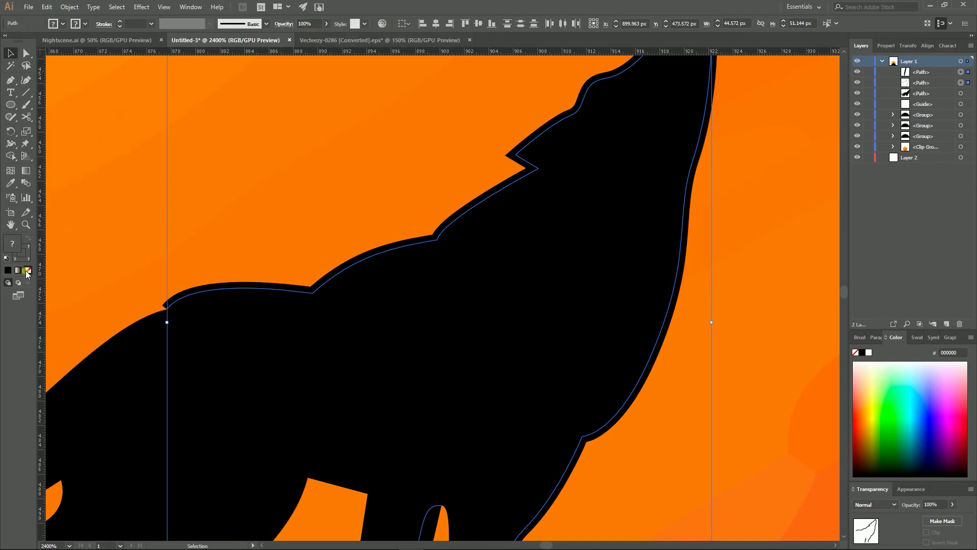
# Eyedrop the hills' gradient onto the wolf outline and swap it from fill to stroke.
pyautogui.scroll(-5, 148, 231)
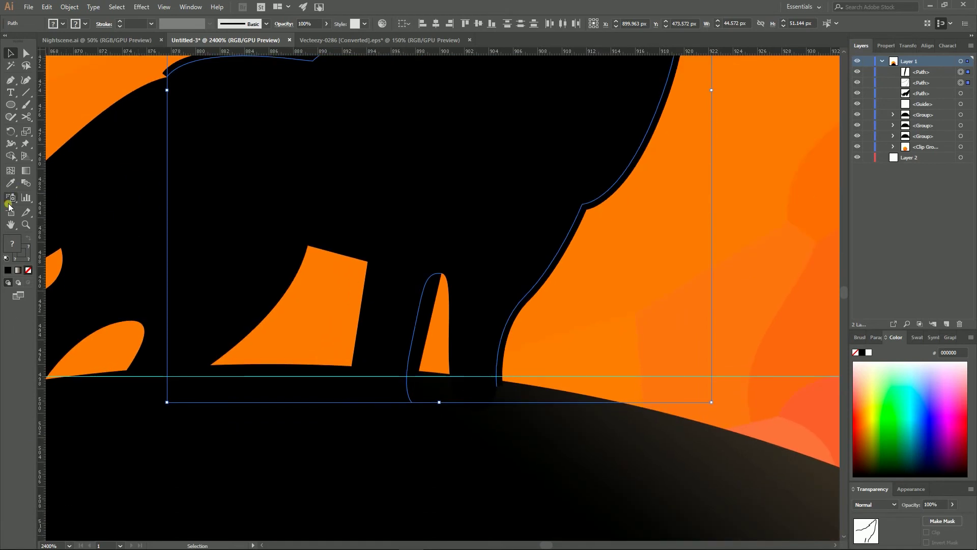
pyautogui.click(10, 182)
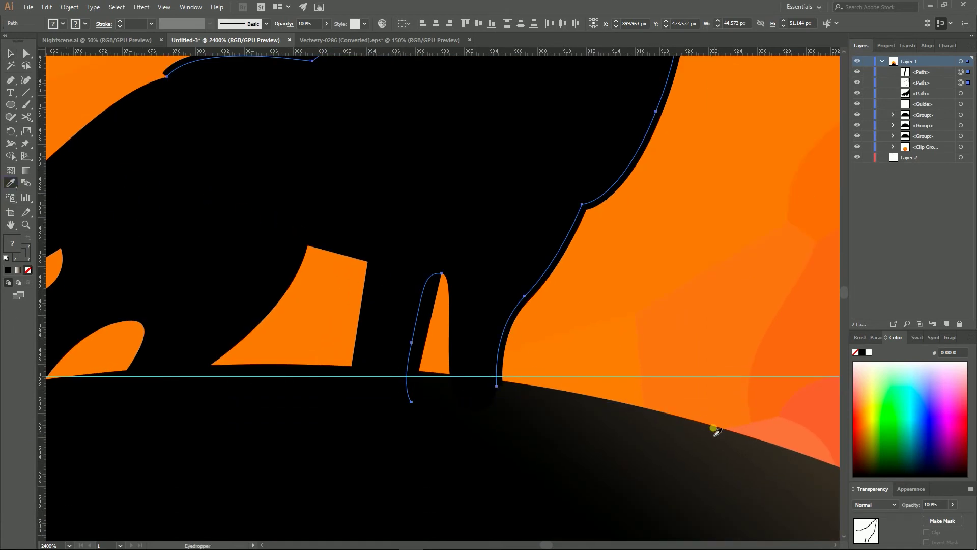
pyautogui.click(712, 433)
pyautogui.scroll(4, 519, 316)
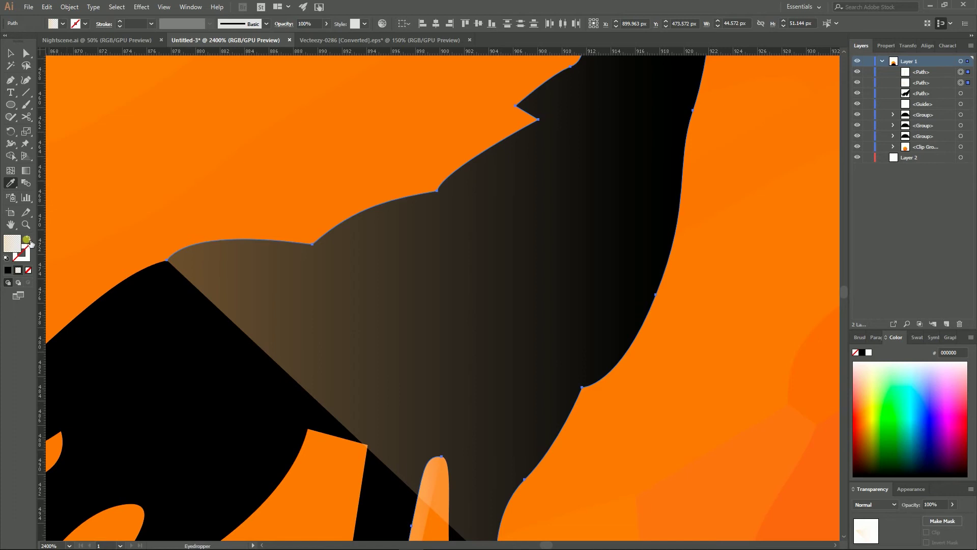
pyautogui.click(29, 240)
pyautogui.click(12, 53)
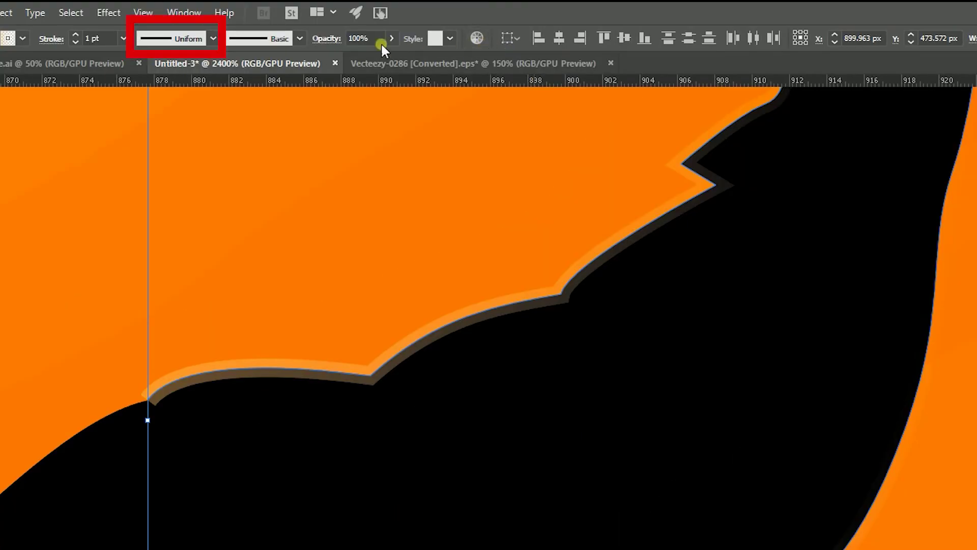
# Apply Width Profile 1 to the wolf's gradient edge stroke and reselect the outline path.
pyautogui.click(212, 42)
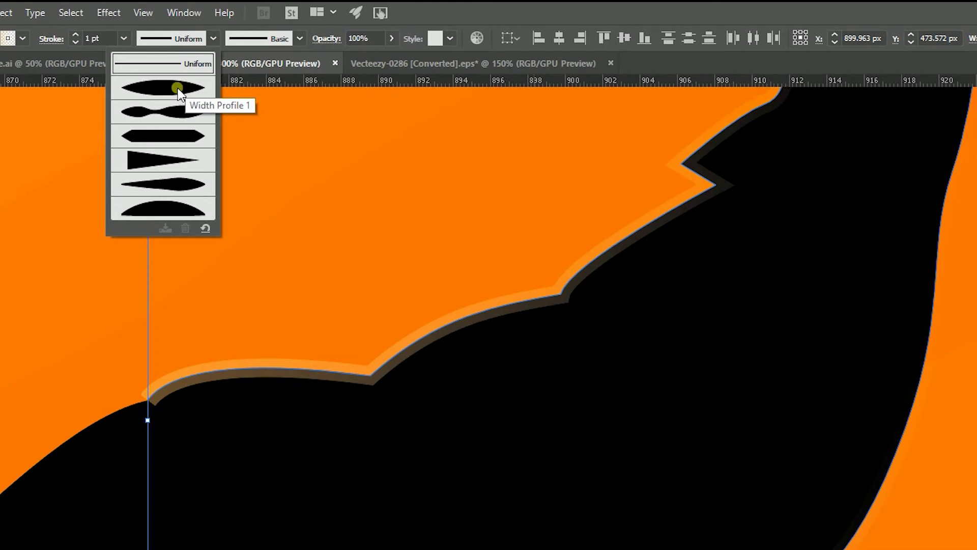
pyautogui.click(178, 90)
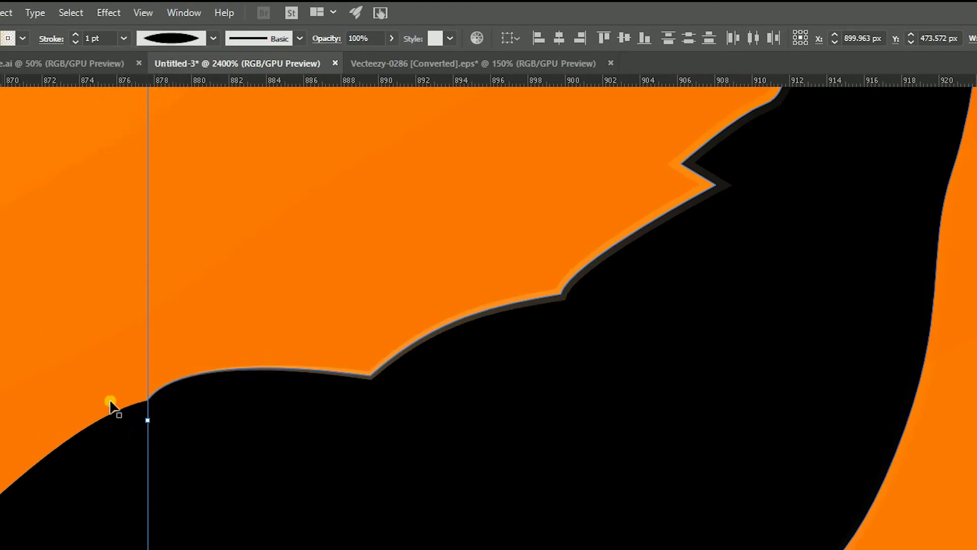
pyautogui.click(116, 305)
pyautogui.click(200, 375)
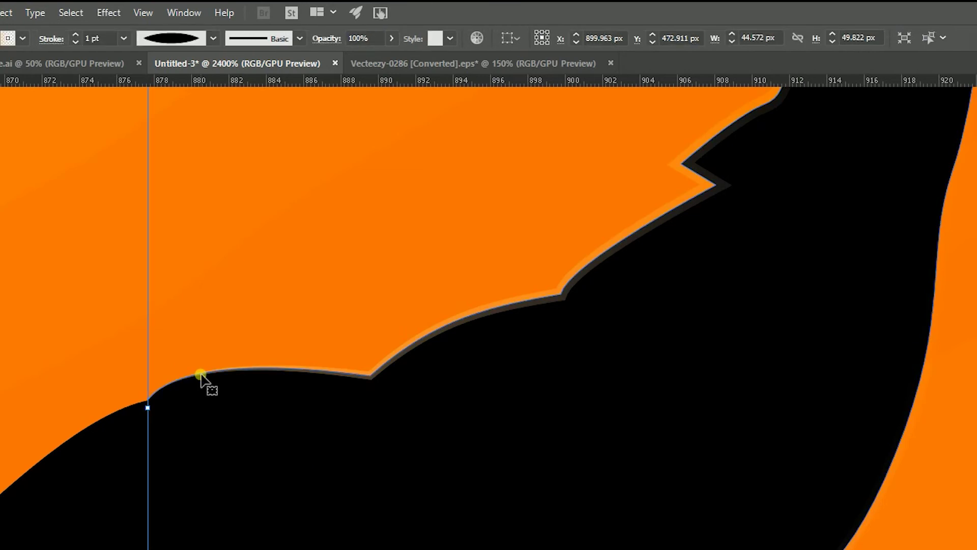
pyautogui.scroll(-3, 595, 536)
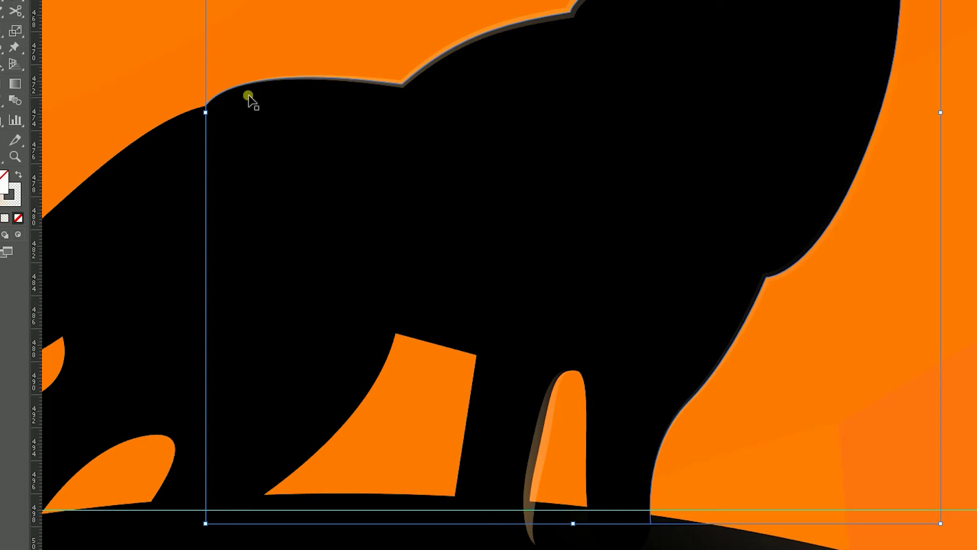
pyautogui.scroll(4, 661, 31)
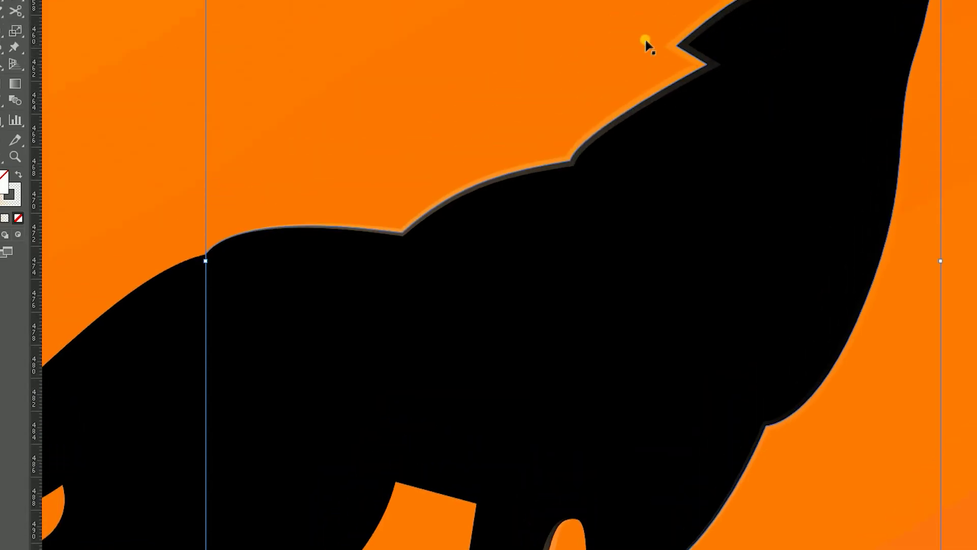
pyautogui.scroll(3, 806, 61)
pyautogui.hscroll(3, 691, 157)
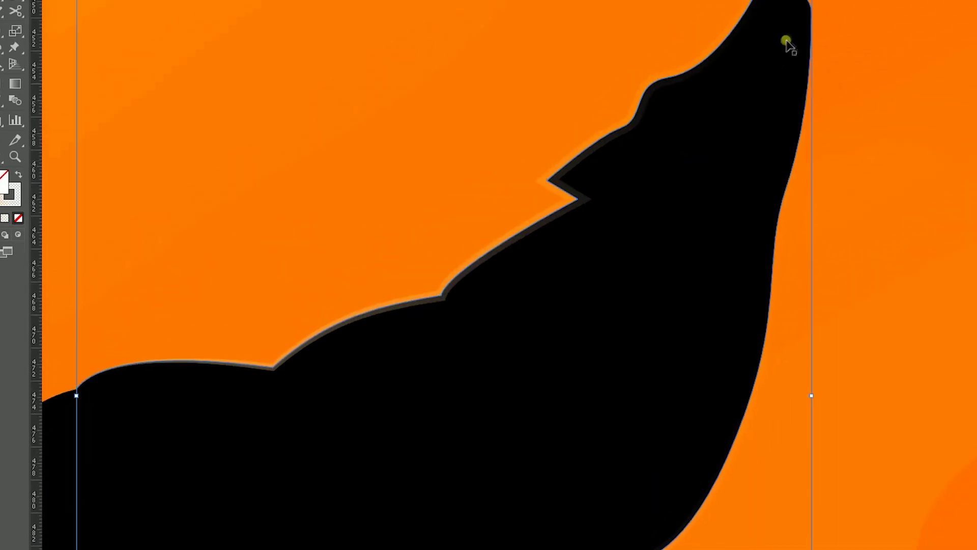
pyautogui.scroll(-7, 724, 59)
pyautogui.hscroll(-3, 662, 203)
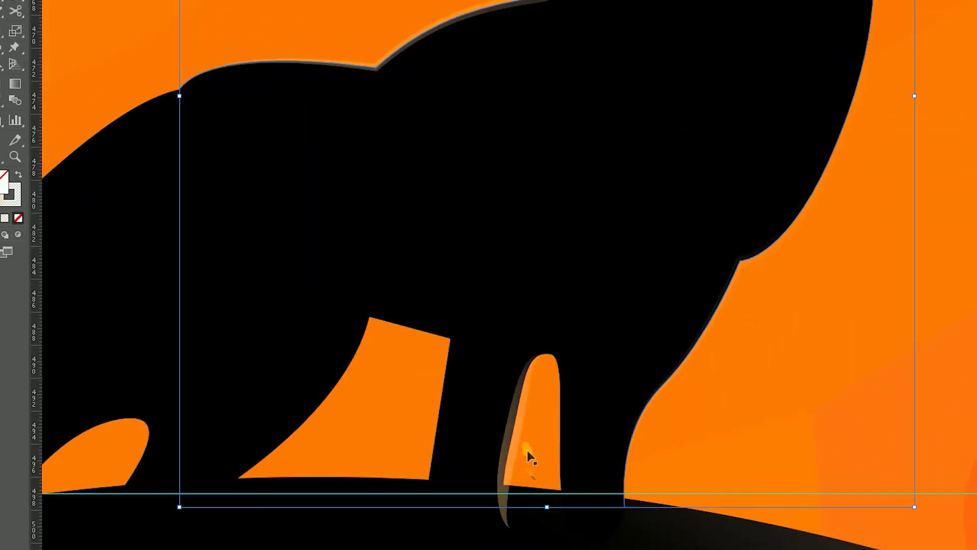
pyautogui.click(507, 456)
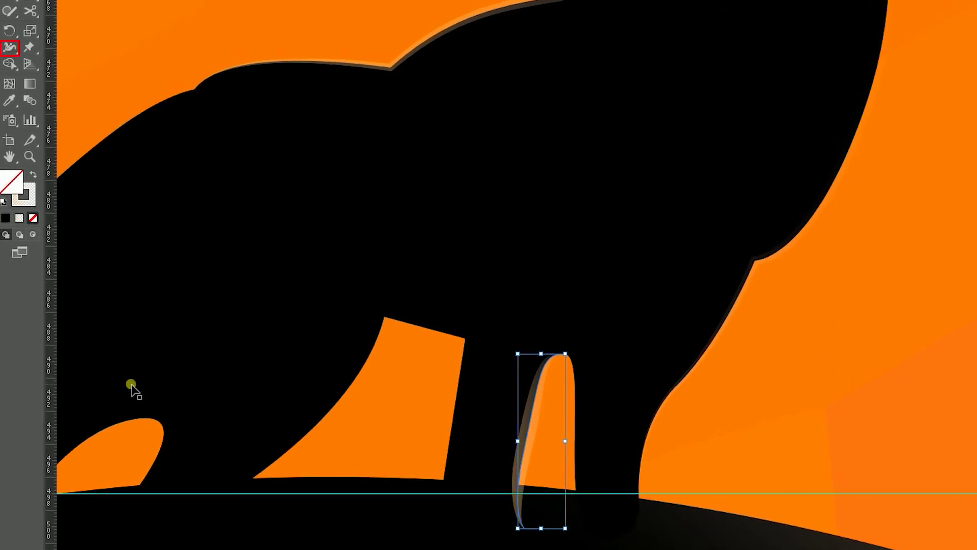
pyautogui.hotkey('shift', 'w')
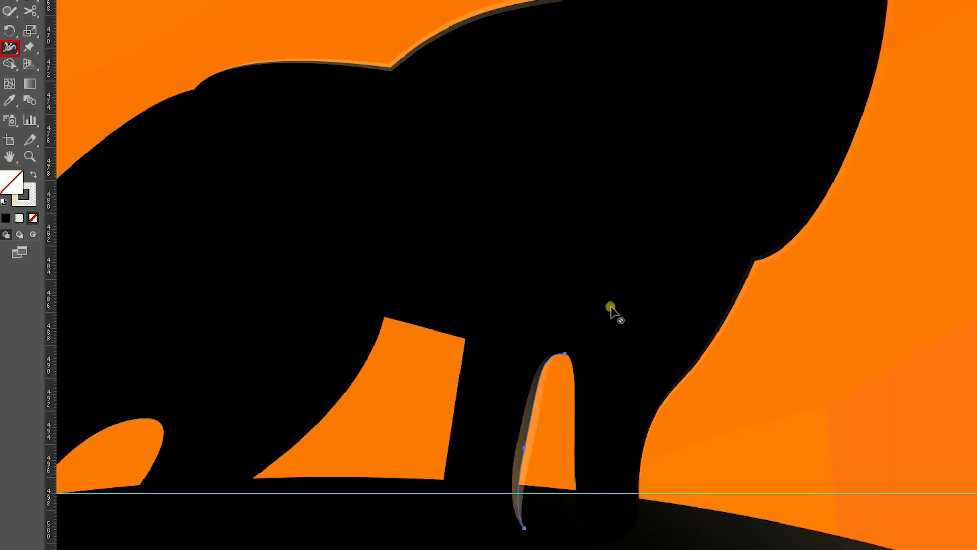
pyautogui.scroll(3, 575, 235)
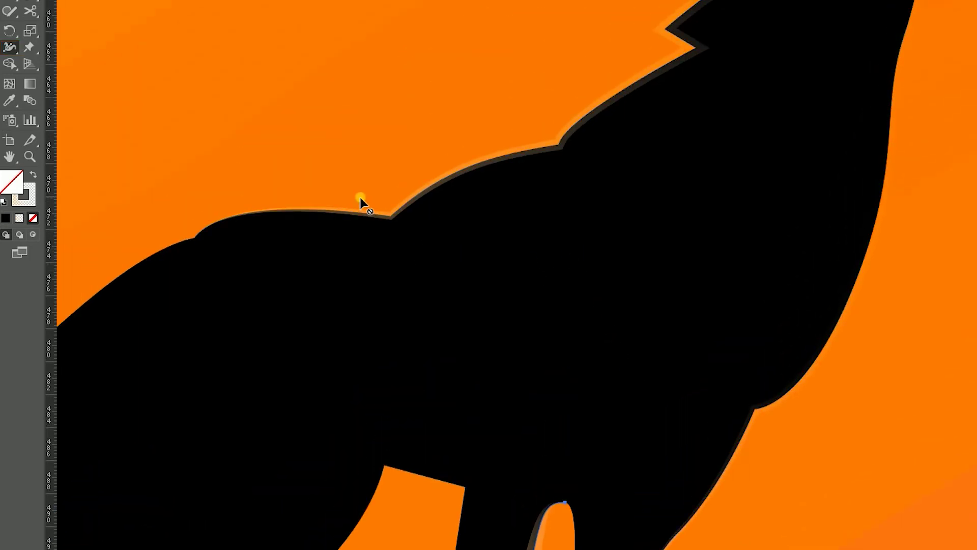
pyautogui.hotkey('ctrl', '+')
pyautogui.scroll(15, 277, 170)
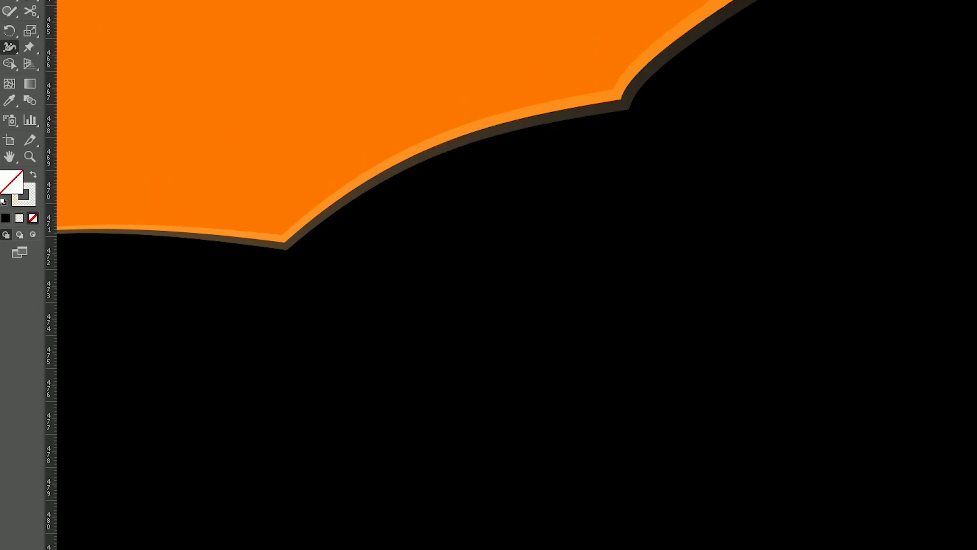
pyautogui.click(319, 111)
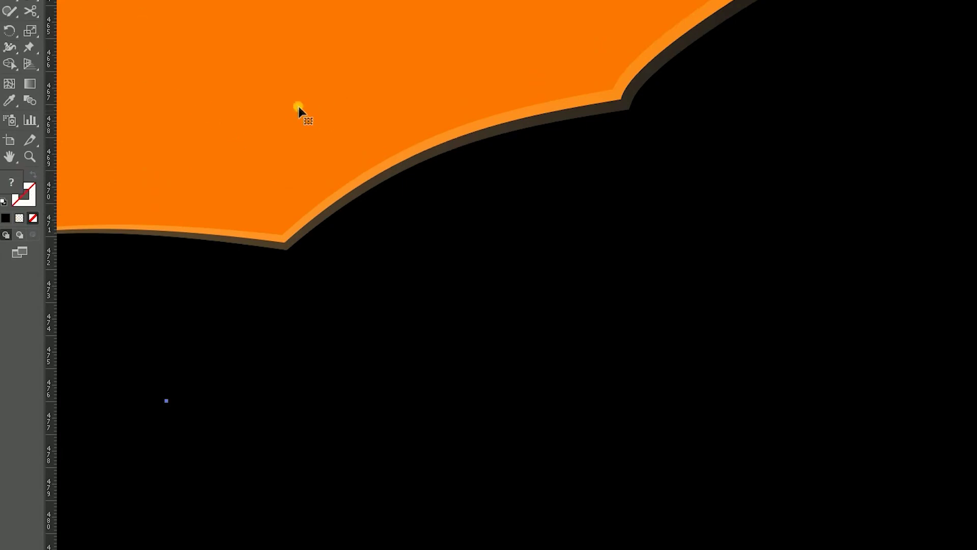
pyautogui.scroll(-10, 379, 76)
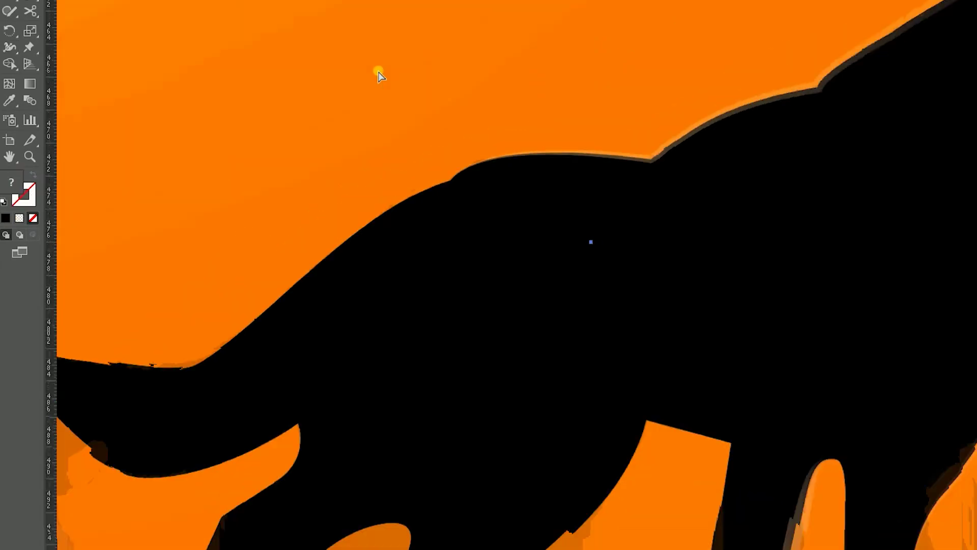
pyautogui.press('v')
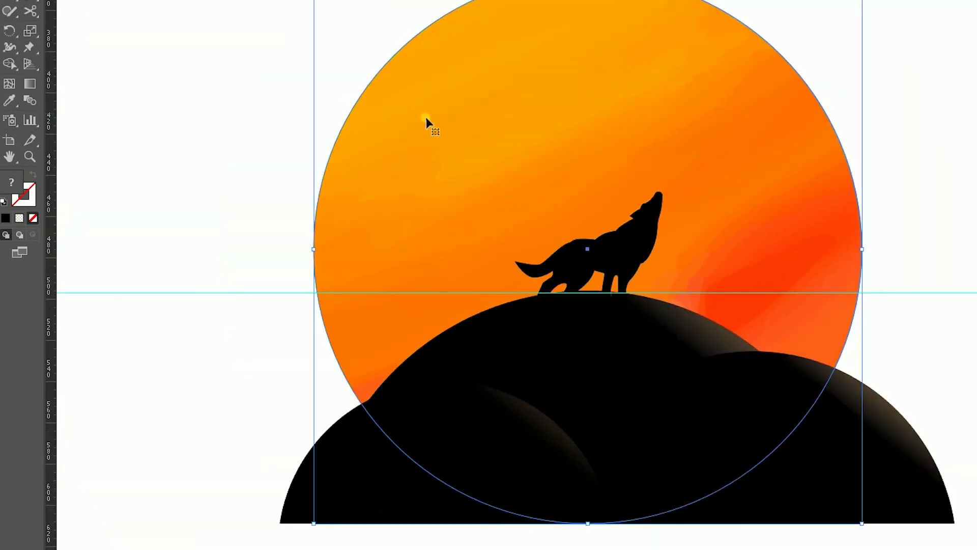
pyautogui.hotkey('ctrl', '+')
pyautogui.hotkey('ctrl', '+')
pyautogui.hotkey('ctrl', '+')
pyautogui.hotkey('ctrl', '+')
pyautogui.hotkey('ctrl', '+')
pyautogui.hotkey('ctrl', '+')
pyautogui.hotkey('ctrl', '+')
pyautogui.hotkey('ctrl', '+')
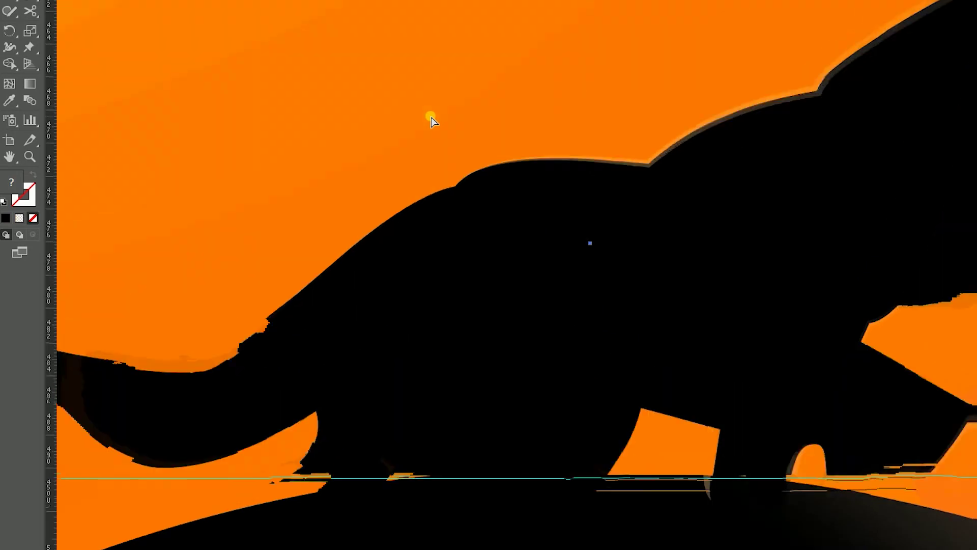
pyautogui.scroll(3, 336, 97)
pyautogui.hscroll(5, 336, 96)
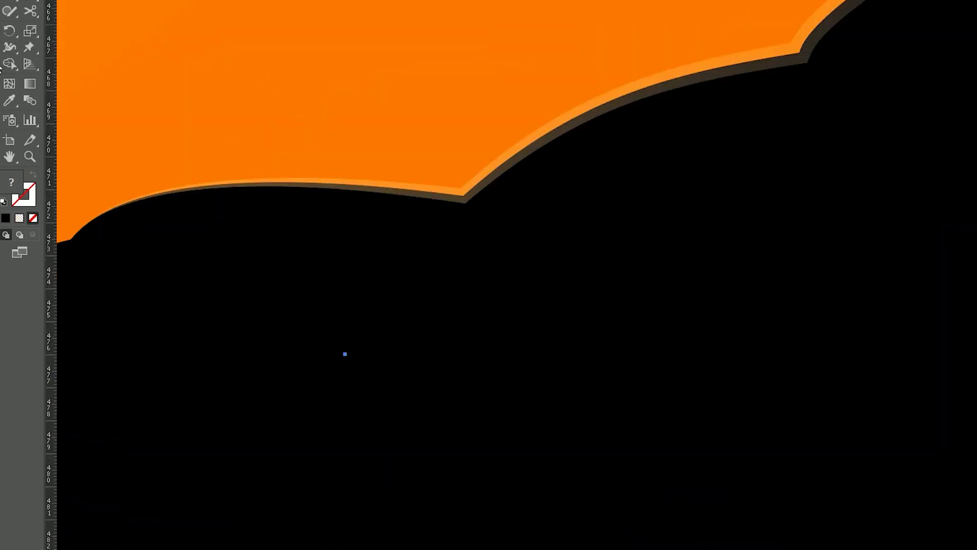
pyautogui.click(9, 47)
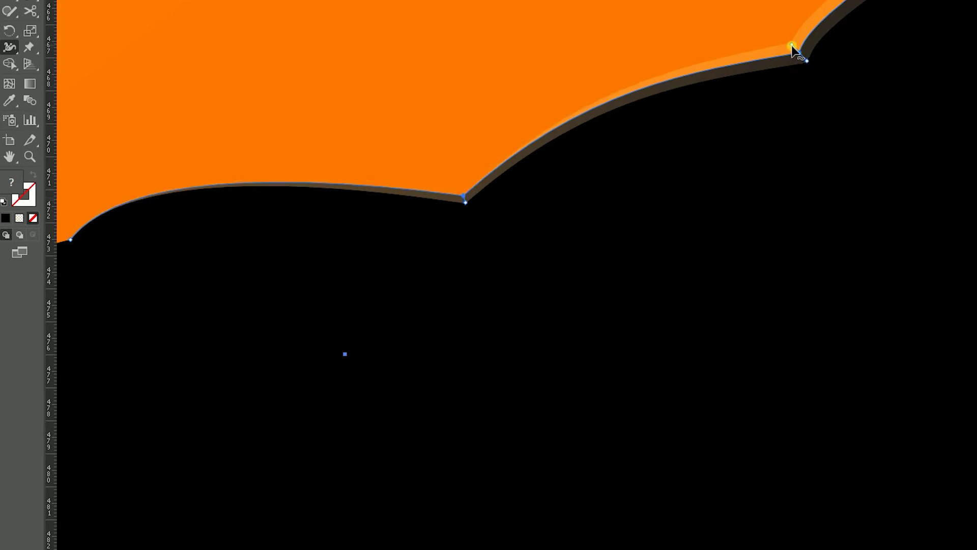
# Drag width points at the back's upper anchor and near the neck to reshape the stroke.
pyautogui.moveTo(791, 47); pyautogui.dragTo(807, 62)
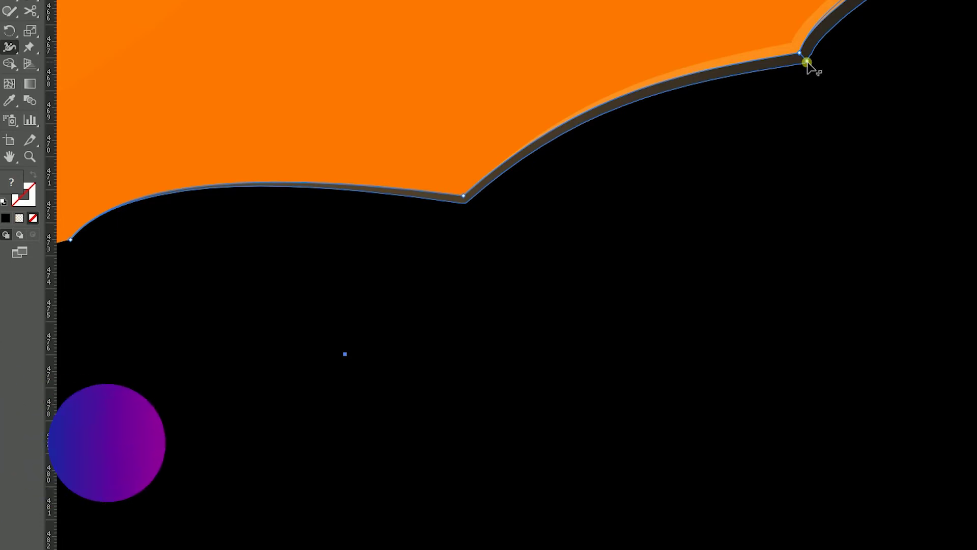
pyautogui.moveTo(808, 62)
pyautogui.mouseDown()
pyautogui.moveTo(779, 23)
pyautogui.moveTo(783, 34)
pyautogui.mouseUp()
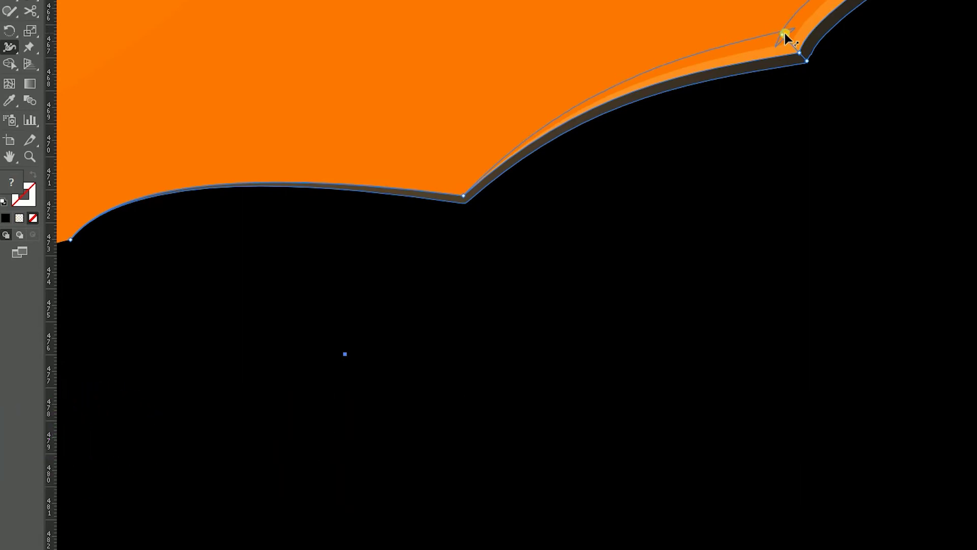
pyautogui.moveTo(785, 32); pyautogui.dragTo(762, 18)
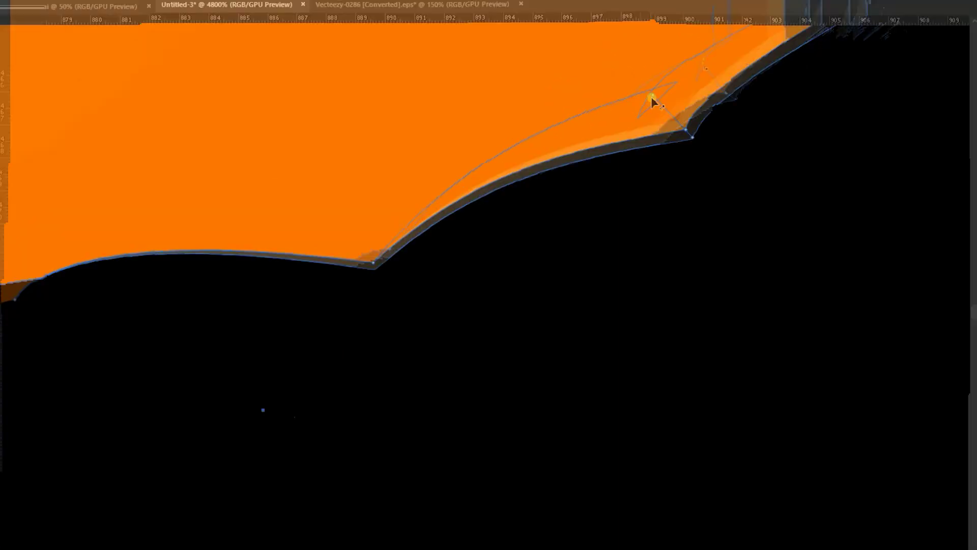
pyautogui.moveTo(651, 96); pyautogui.dragTo(681, 126)
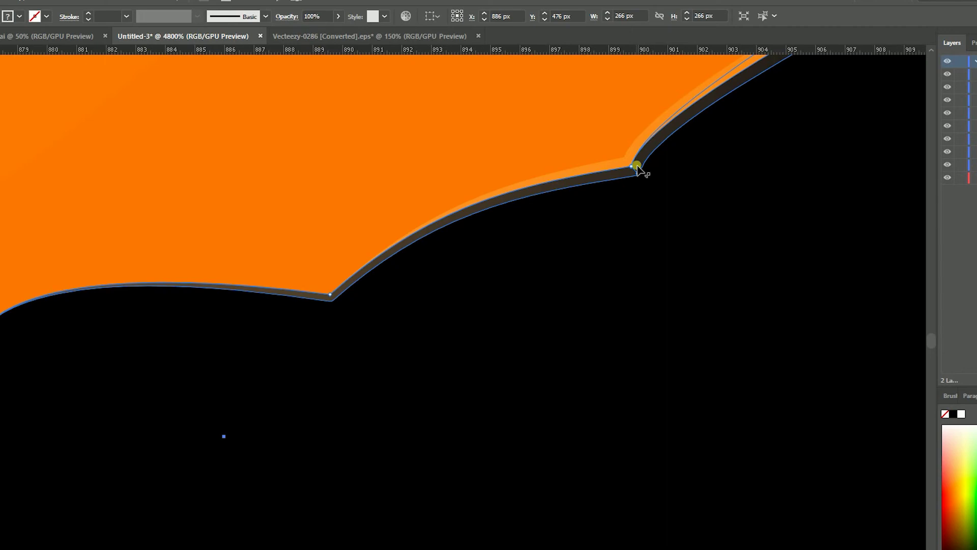
pyautogui.moveTo(633, 163)
pyautogui.mouseDown()
pyautogui.moveTo(580, 128)
pyautogui.moveTo(593, 142)
pyautogui.mouseUp()
pyautogui.moveTo(587, 135); pyautogui.dragTo(634, 169)
# Vary the stroke width at the neck zigzag's lower and upper corners.
pyautogui.moveTo(779, 149); pyautogui.dragTo(448, 354)
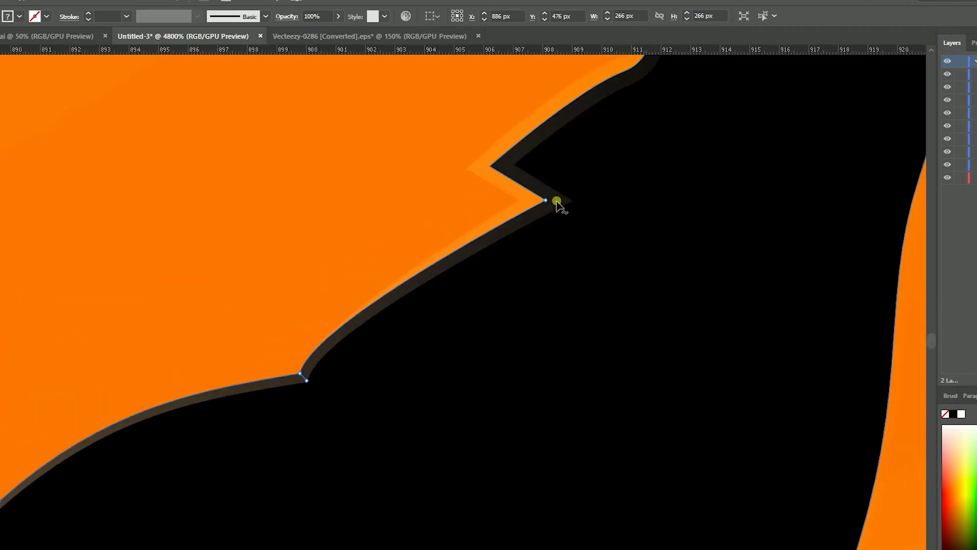
pyautogui.moveTo(546, 201); pyautogui.dragTo(580, 202)
pyautogui.click(508, 177)
pyautogui.hotkey('ctrl', 'z')
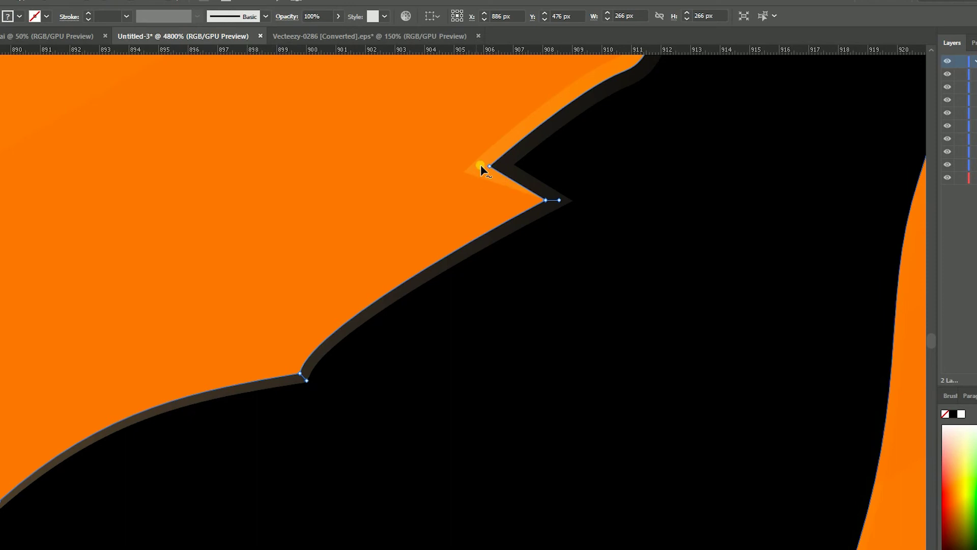
pyautogui.moveTo(489, 166); pyautogui.dragTo(475, 167)
pyautogui.scroll(3, 660, 193)
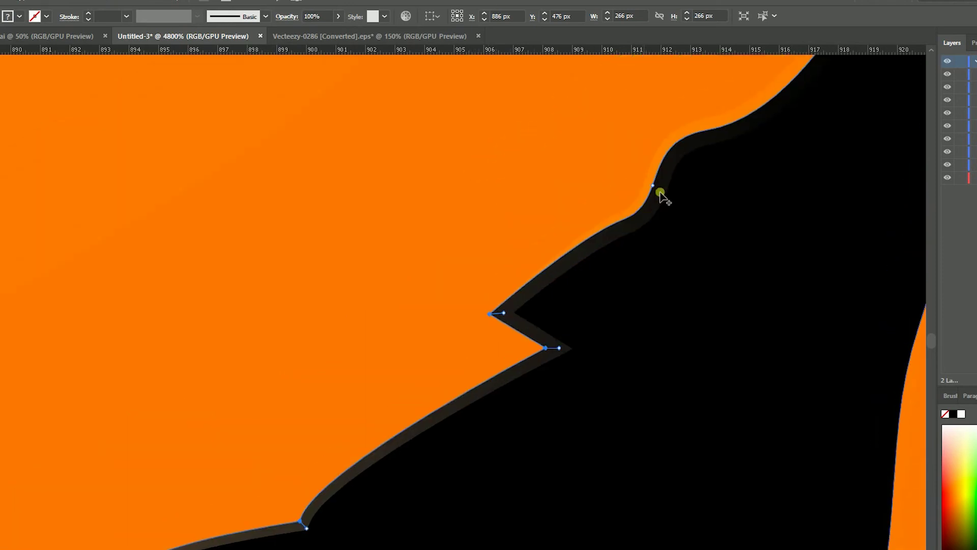
pyautogui.scroll(3, 659, 194)
# Adjust the stroke width at the top of the head and along the lower curve.
pyautogui.moveTo(803, 244); pyautogui.dragTo(430, 288)
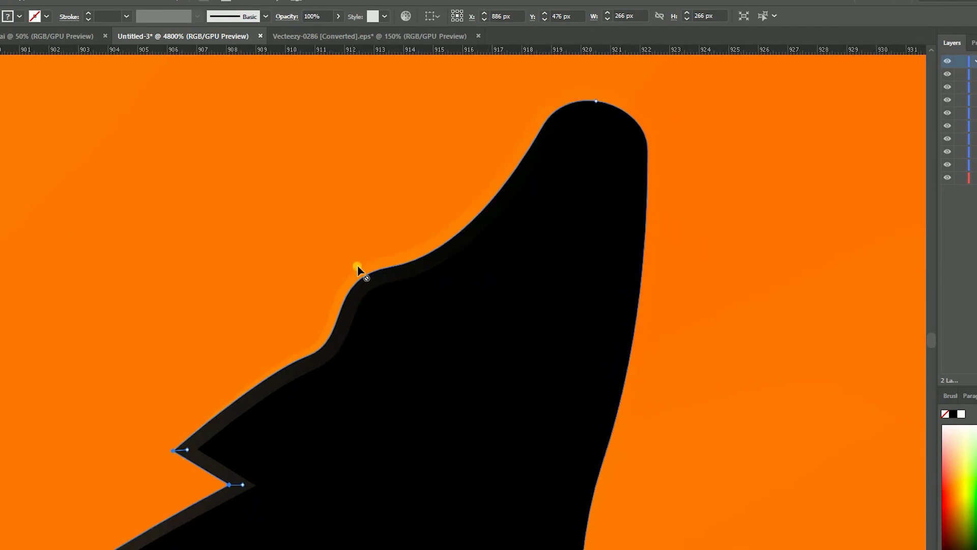
pyautogui.moveTo(596, 102); pyautogui.dragTo(598, 131)
pyautogui.scroll(-5, 511, 280)
pyautogui.scroll(-10, 512, 281)
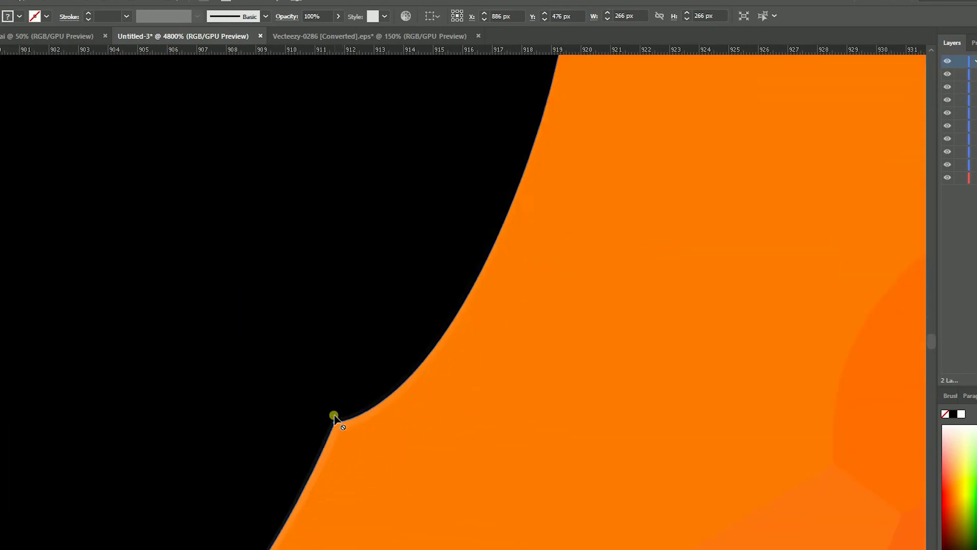
pyautogui.moveTo(334, 423)
pyautogui.mouseDown()
pyautogui.moveTo(310, 402)
pyautogui.moveTo(331, 421)
pyautogui.moveTo(328, 412)
pyautogui.mouseUp()
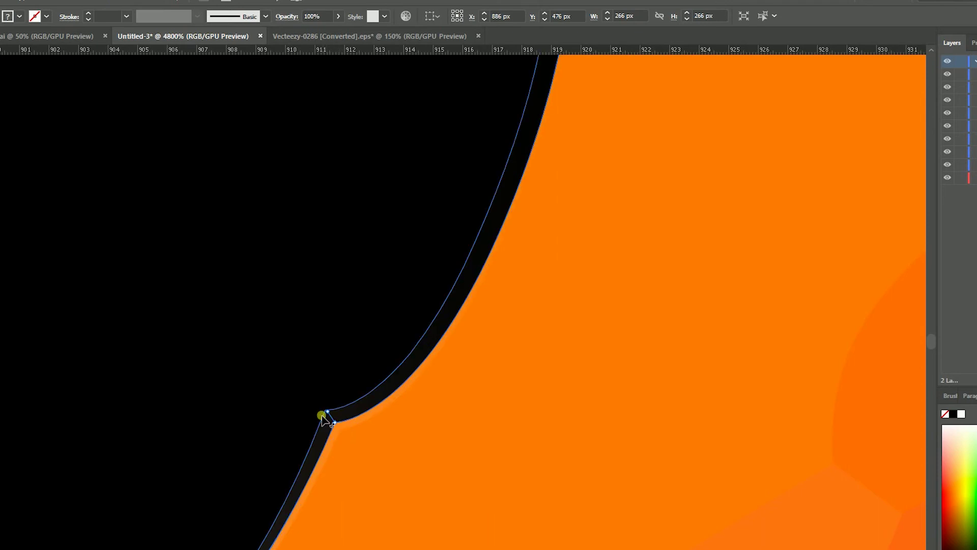
pyautogui.scroll(-5, 264, 400)
# Narrow the width point of the thin brown stroke beside the wolf's leg.
pyautogui.moveTo(275, 421); pyautogui.dragTo(344, 392)
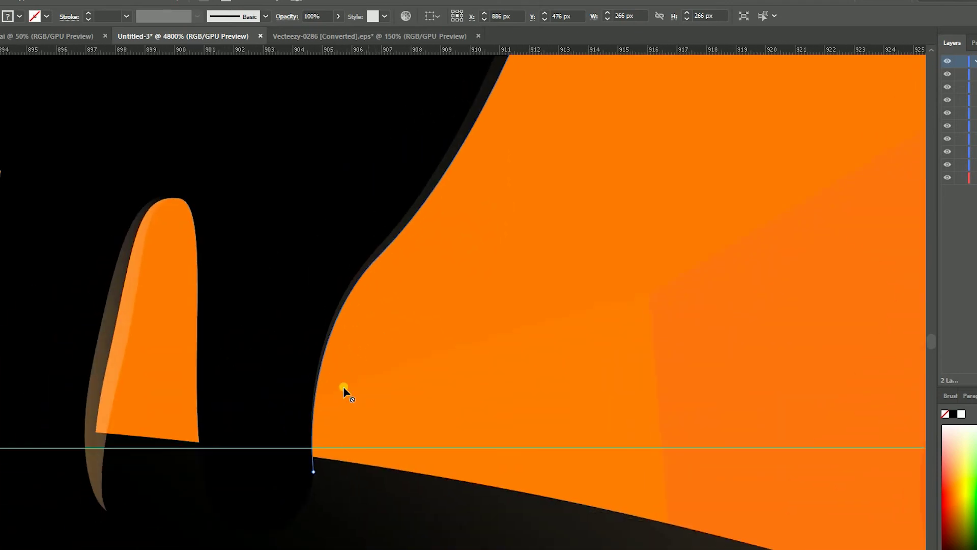
pyautogui.moveTo(200, 367); pyautogui.dragTo(401, 343)
pyautogui.click(313, 480)
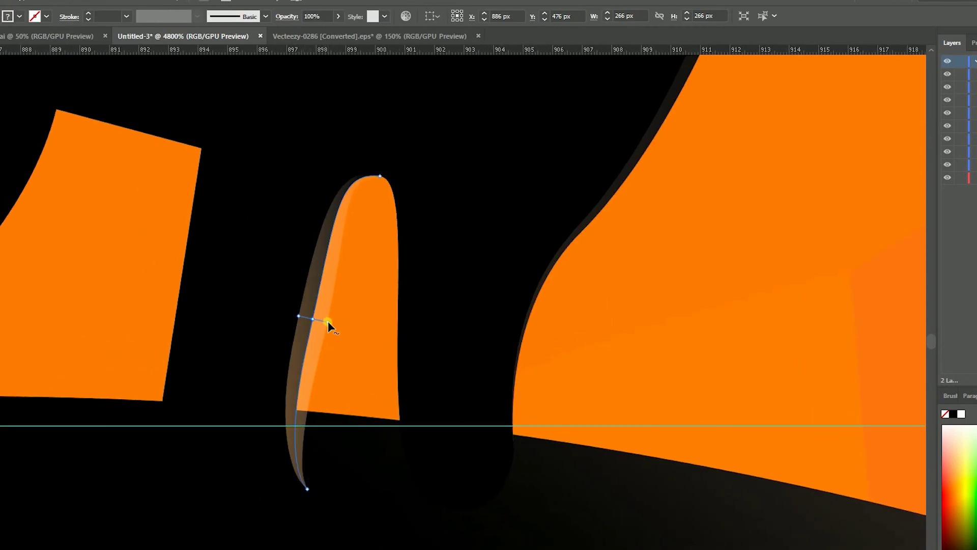
pyautogui.doubleClick(328, 320)
pyautogui.click(564, 375)
pyautogui.moveTo(328, 320); pyautogui.dragTo(313, 319)
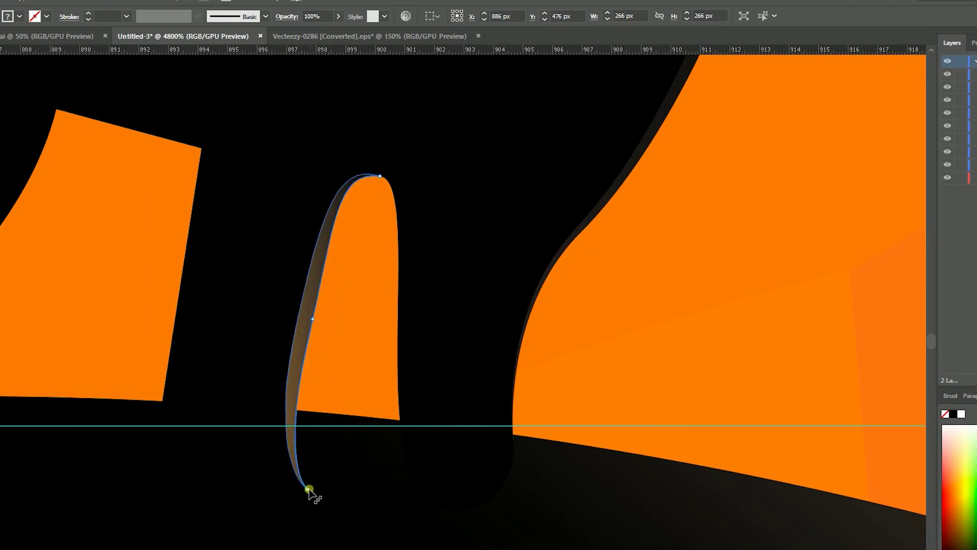
pyautogui.hotkey('ctrl', 'shift', 'a')
# Select the orange shape at the left of the artwork.
pyautogui.hscroll(-6, 79, 310)
pyautogui.scroll(3, 325, 375)
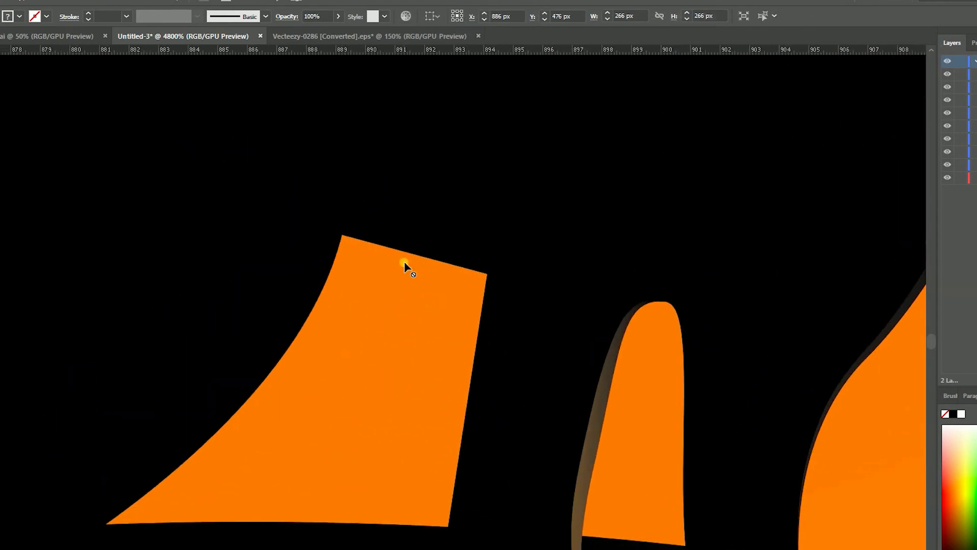
pyautogui.click(424, 245)
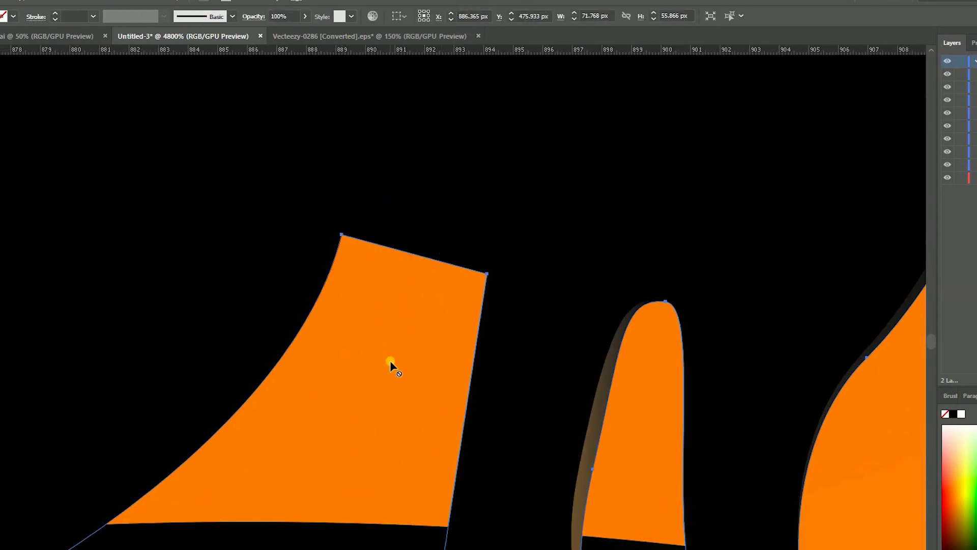
pyautogui.scroll(-4, 386, 362)
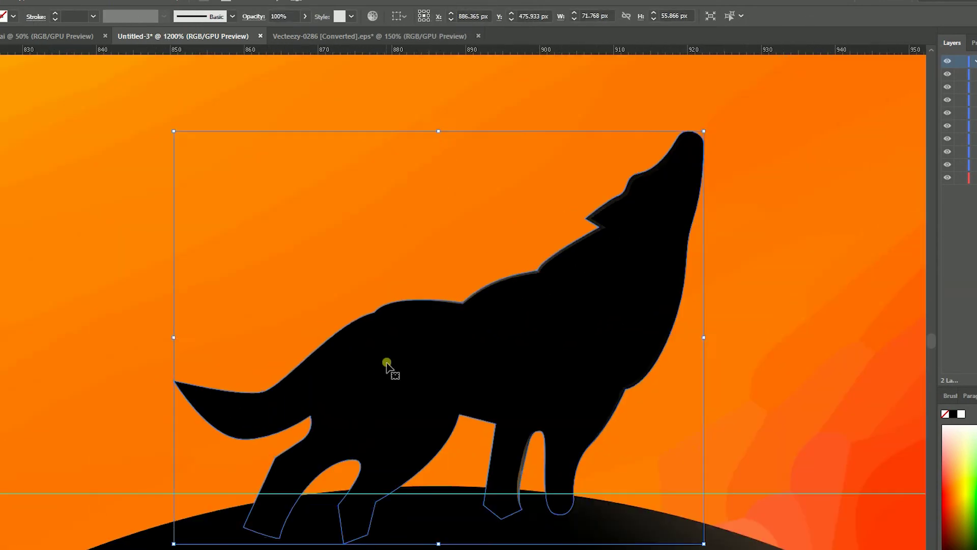
# Select the whole wolf silhouette together with the thin leg sliver.
pyautogui.moveTo(500, 365); pyautogui.dragTo(253, 295)
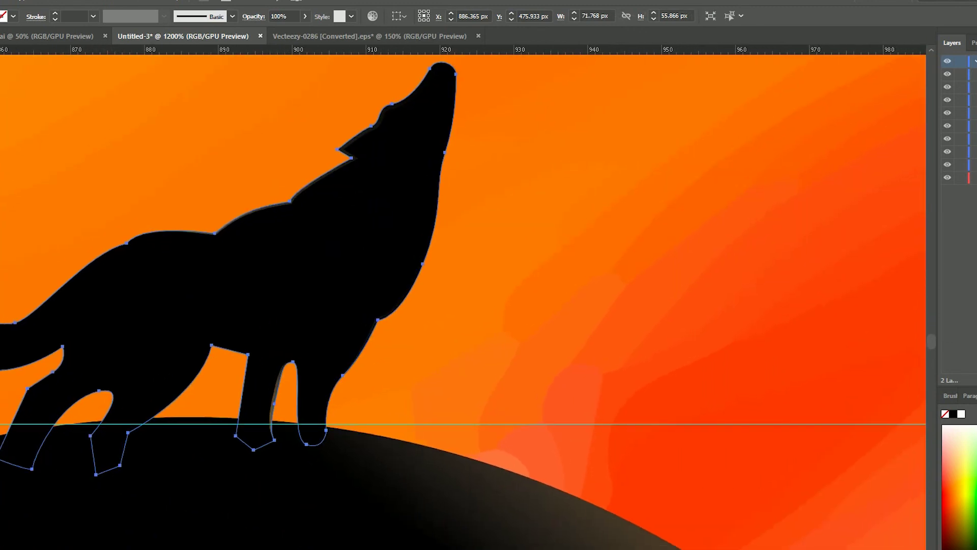
pyautogui.press('v')
pyautogui.click(252, 213)
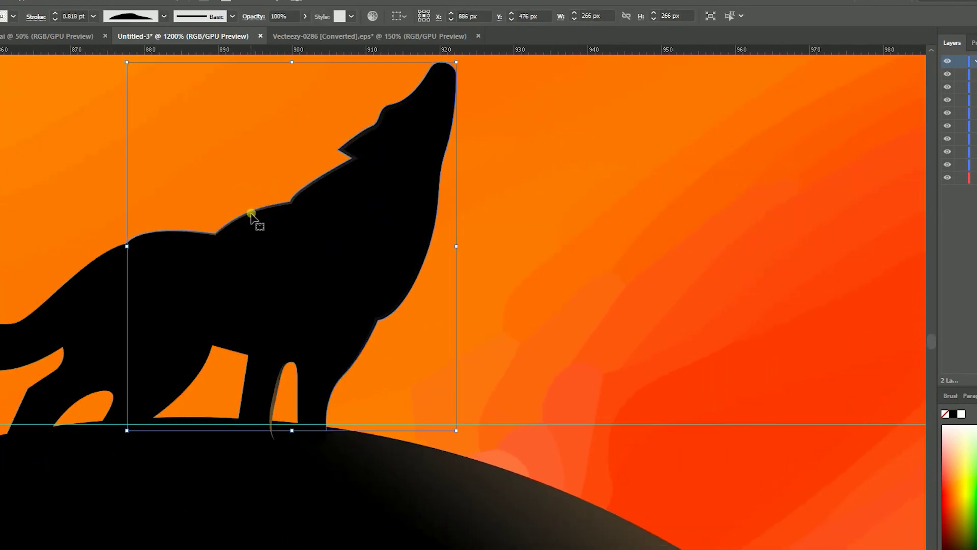
pyautogui.keyDown('shift'); pyautogui.click(273, 403); pyautogui.keyUp('shift')
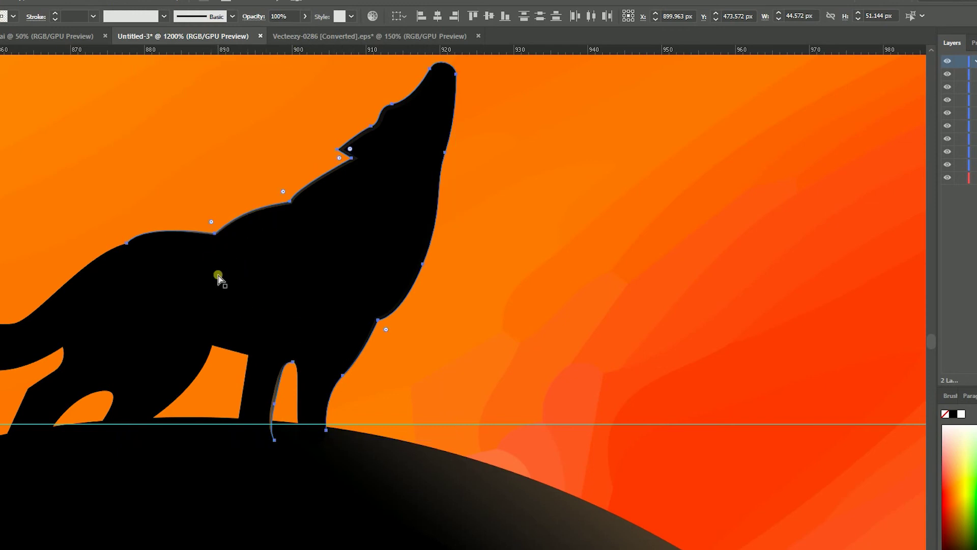
# Inspect the wolf's outline up close, zoom back out, and reselect the wolf path.
pyautogui.keyDown('ctrl'); pyautogui.click(217, 277); pyautogui.keyUp('ctrl')
pyautogui.moveTo(300, 309); pyautogui.dragTo(102, 137)
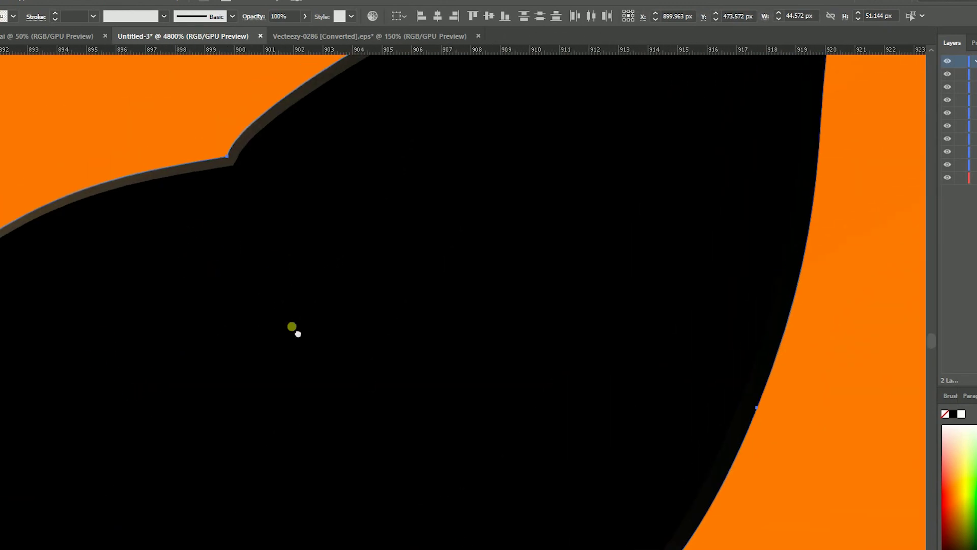
pyautogui.moveTo(292, 329); pyautogui.dragTo(299, 316)
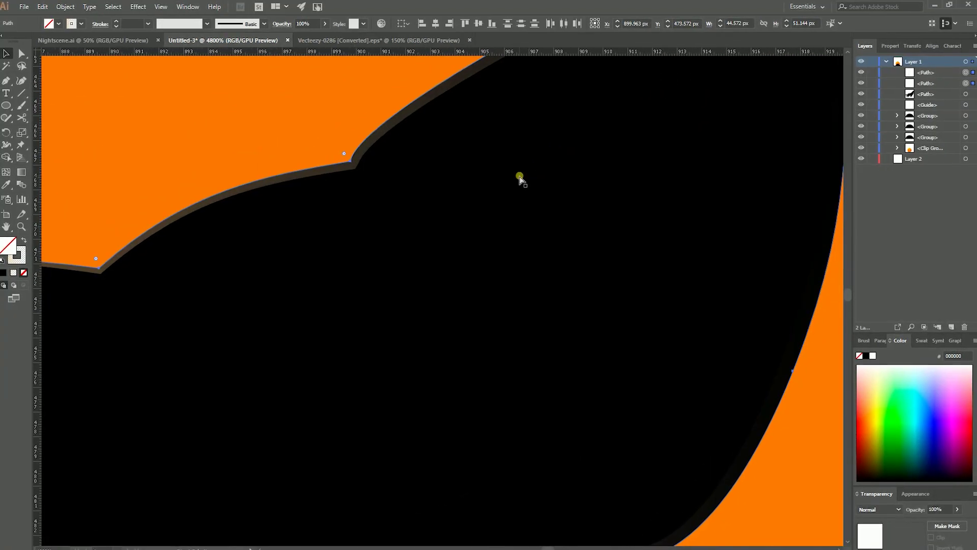
pyautogui.hotkey('ctrl', '-')
pyautogui.hotkey('ctrl', '-')
pyautogui.hotkey('ctrl', '-')
pyautogui.click(522, 182)
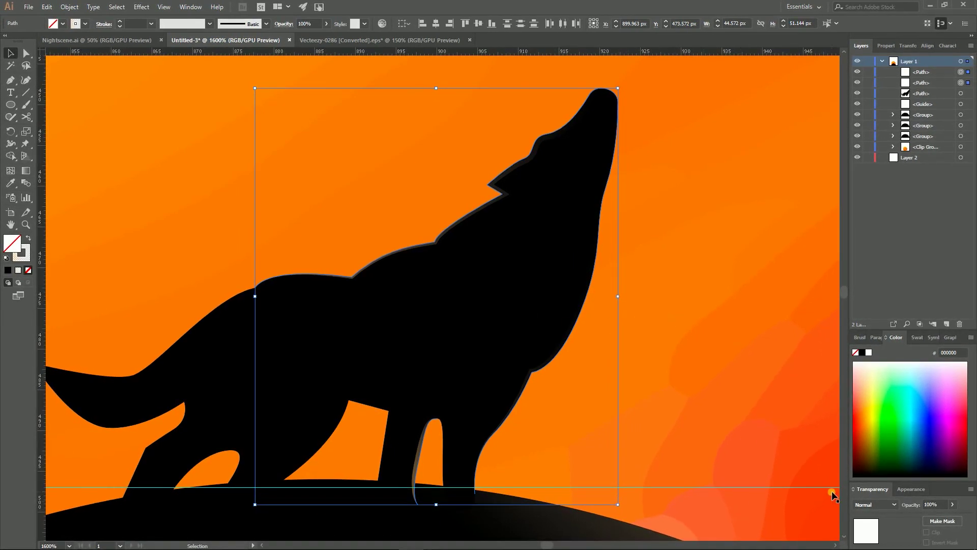
pyautogui.click(182, 8)
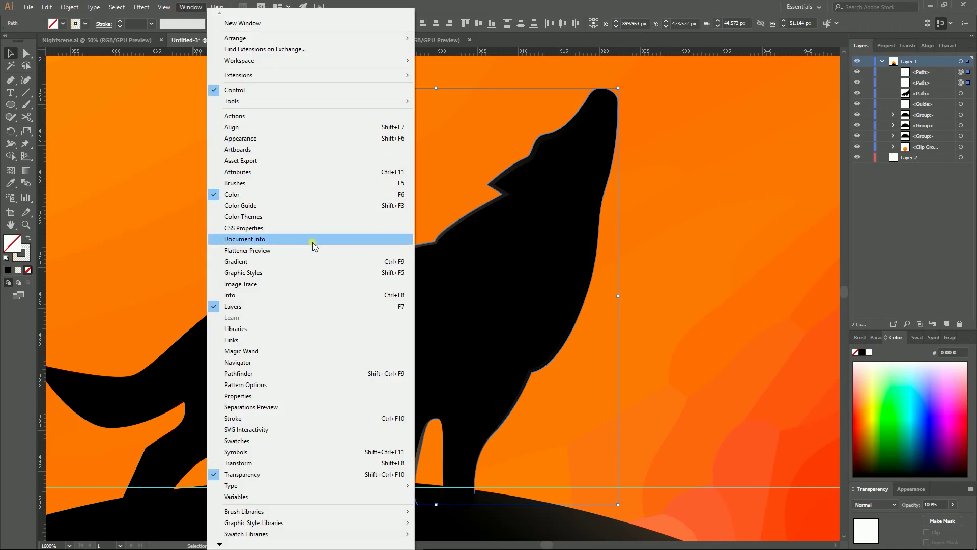
# Give the wolf's outline stroke a gradient applied across the stroke, with its direction reversed.
pyautogui.click(311, 261)
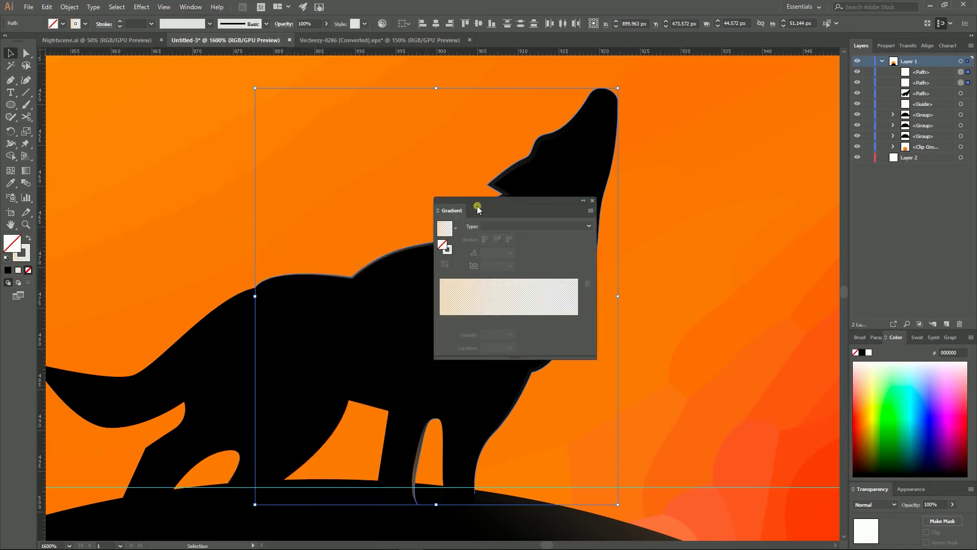
pyautogui.moveTo(477, 208); pyautogui.dragTo(720, 215)
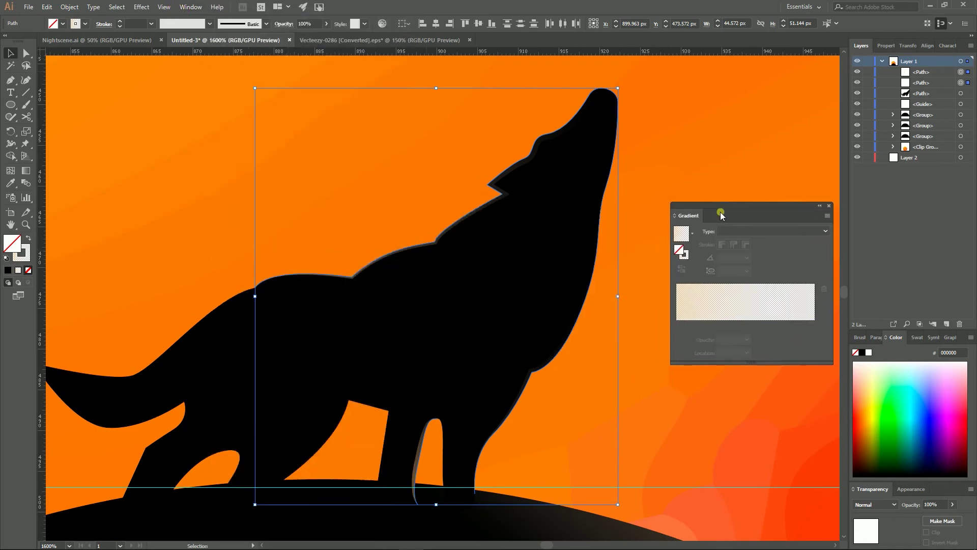
pyautogui.click(19, 255)
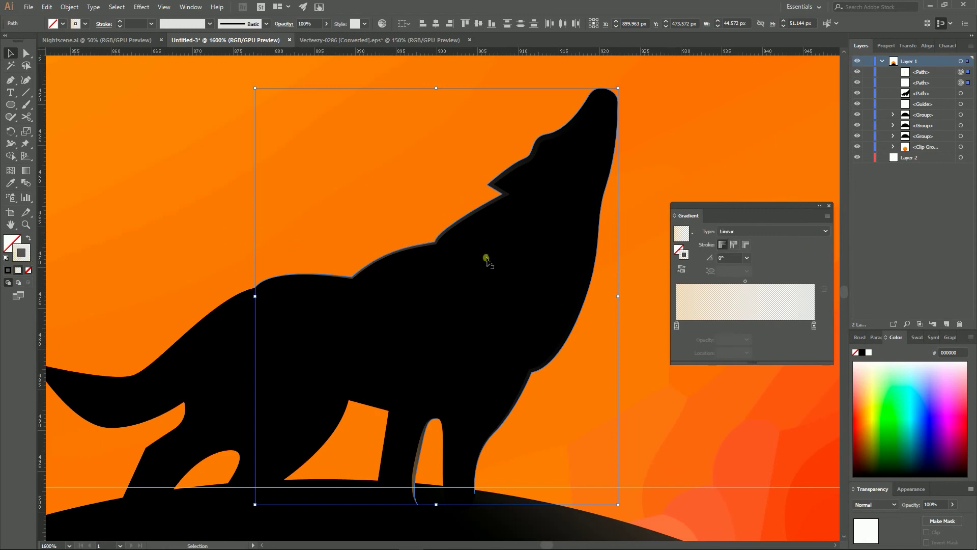
pyautogui.click(19, 252)
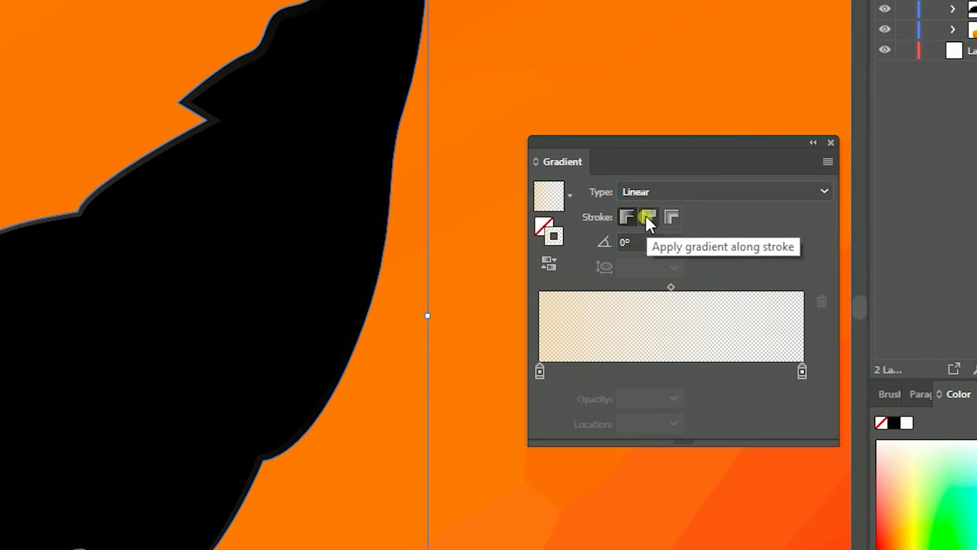
pyautogui.click(672, 223)
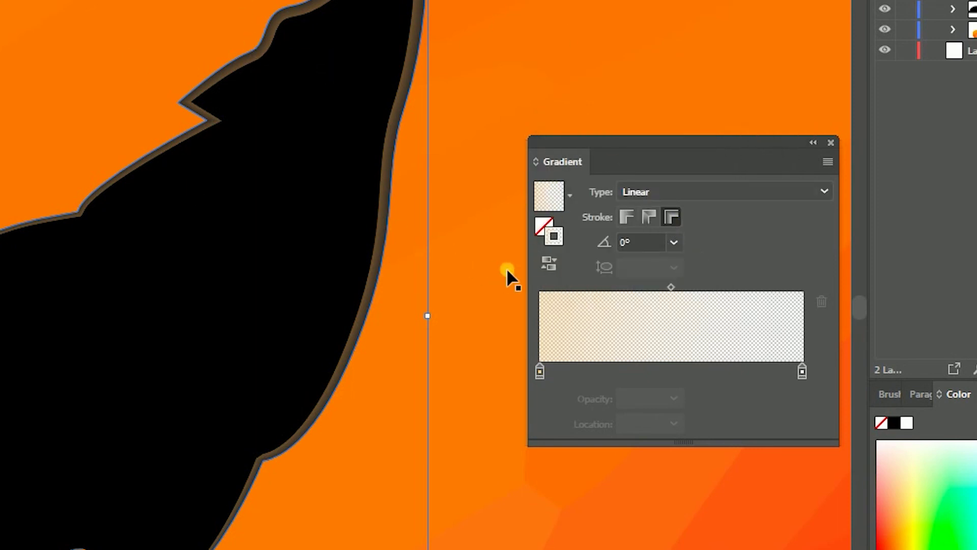
pyautogui.click(548, 266)
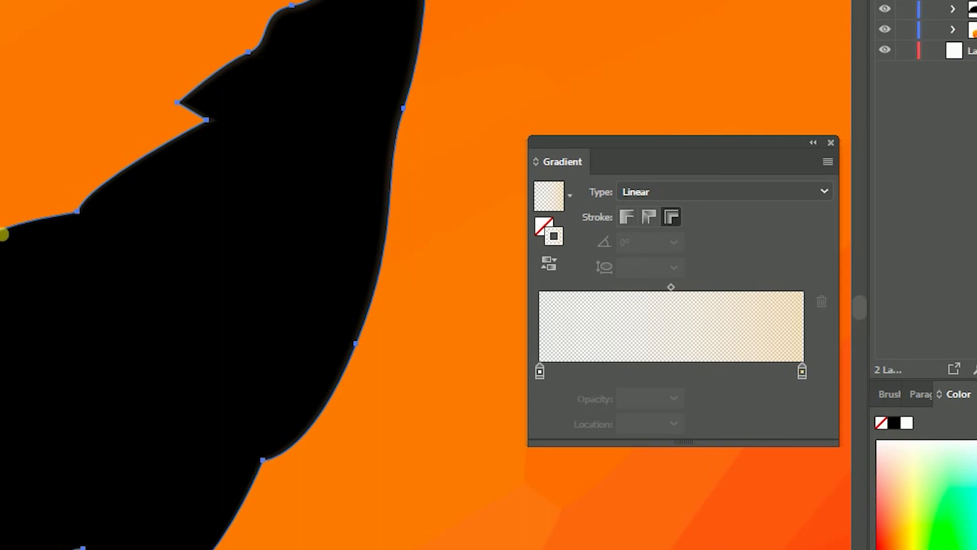
# Set the wolf stroke gradient's left stop opacity to 20%.
pyautogui.click(94, 232)
pyautogui.press('super')
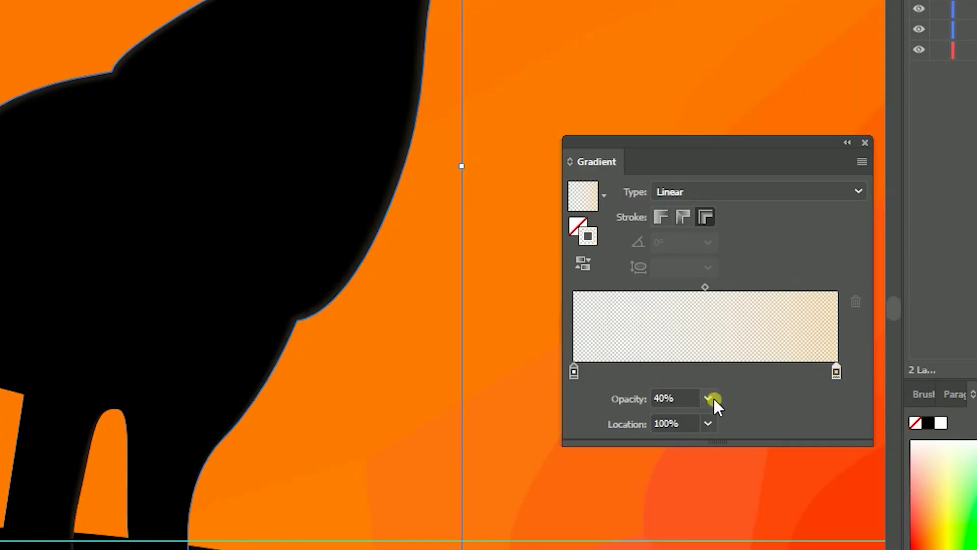
pyautogui.click(708, 398)
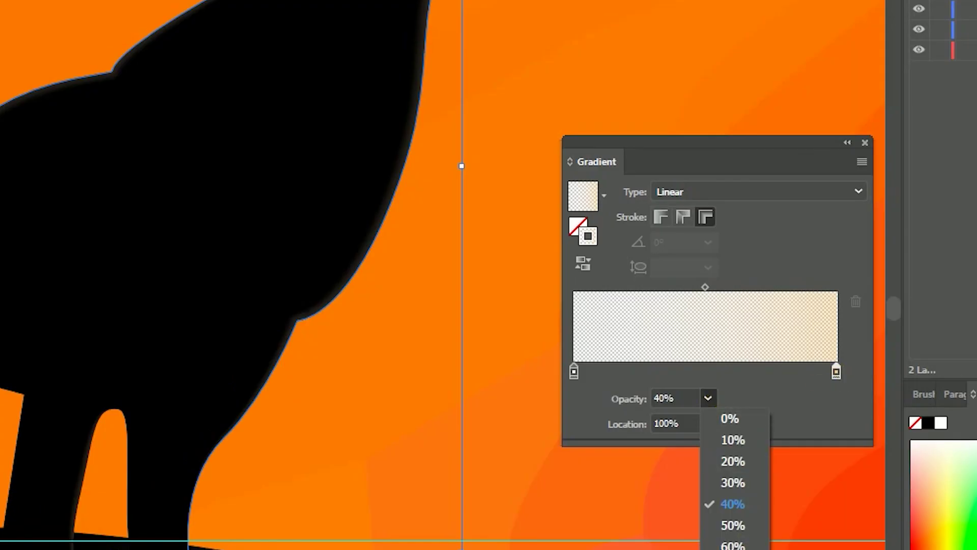
pyautogui.click(836, 371)
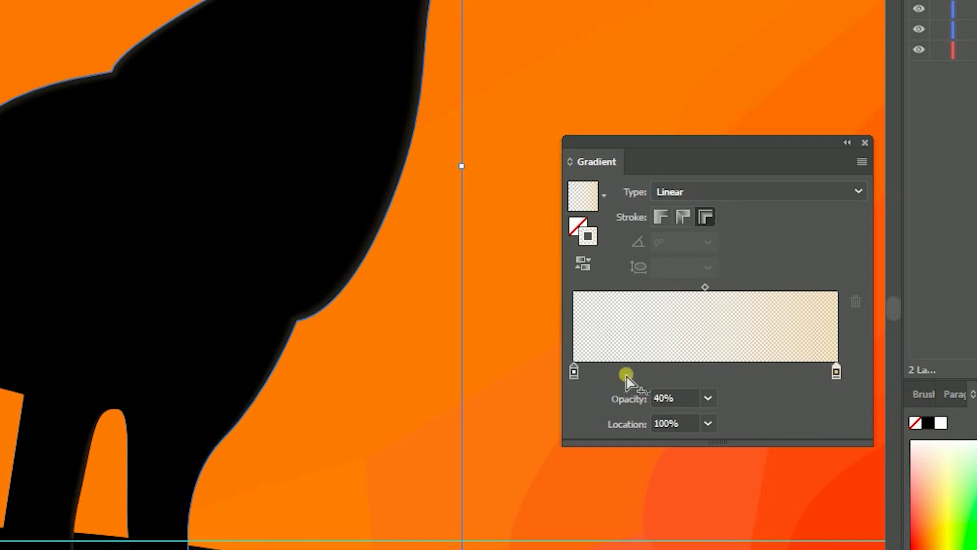
pyautogui.doubleClick(573, 367)
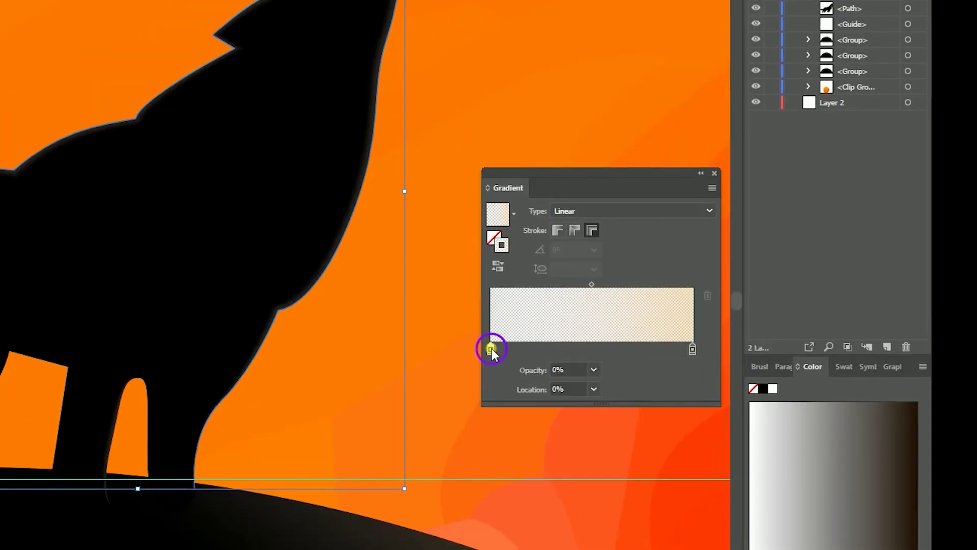
pyautogui.doubleClick(573, 367)
pyautogui.click(491, 348)
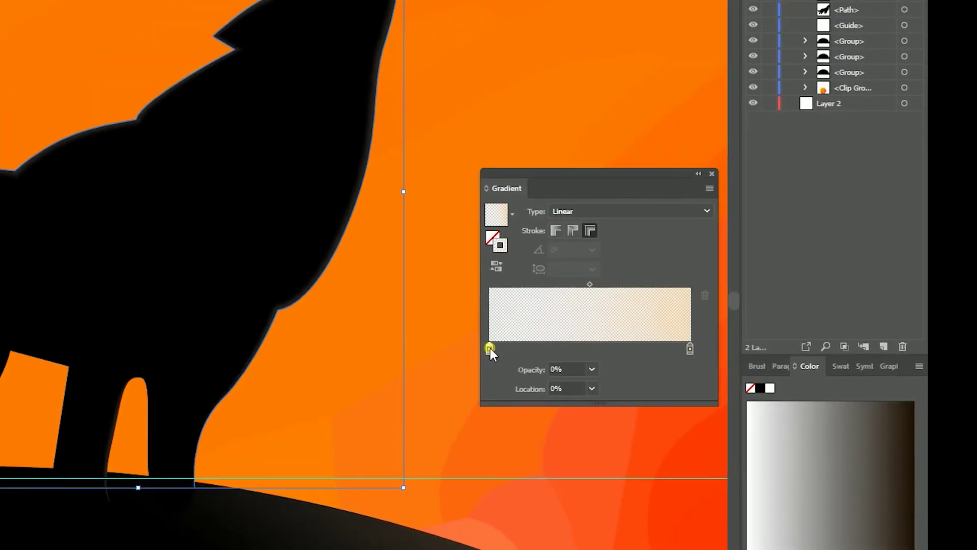
pyautogui.click(592, 369)
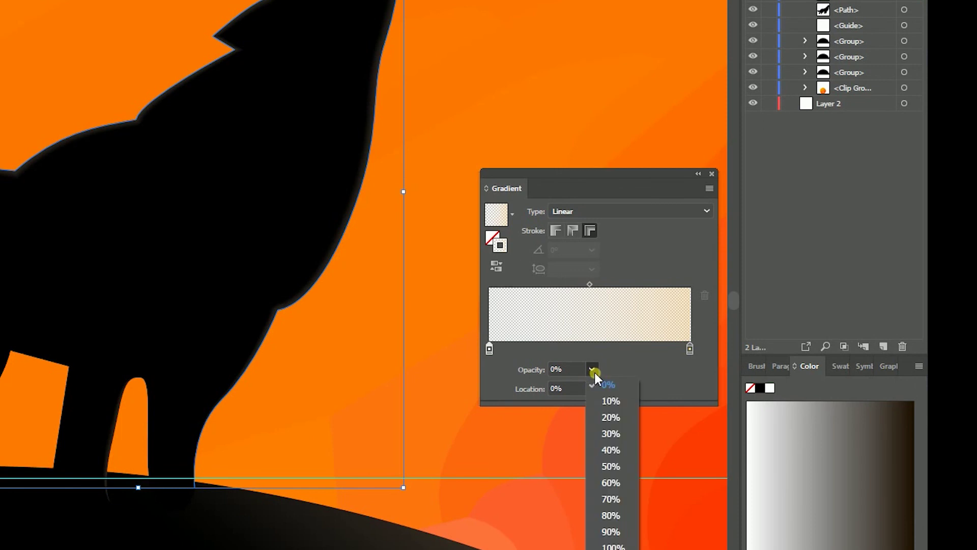
pyautogui.click(611, 418)
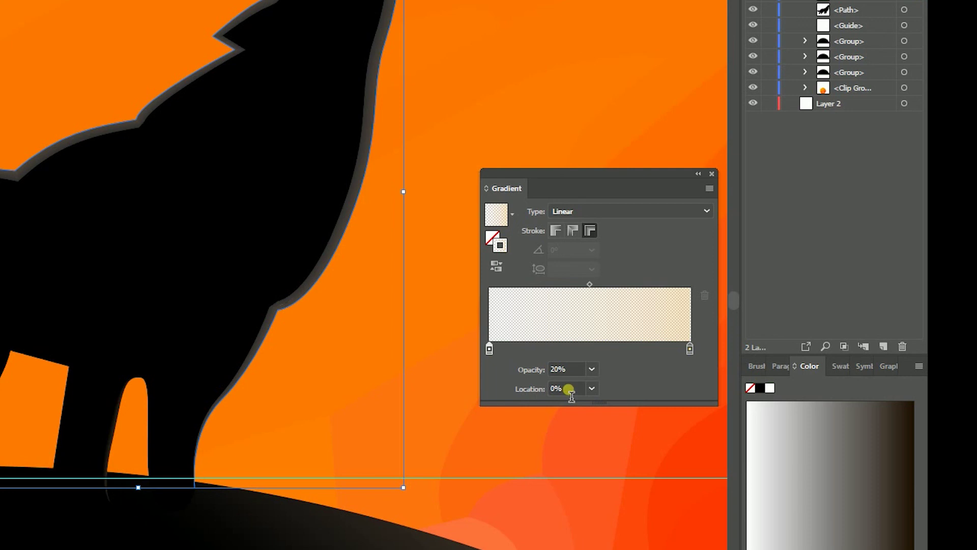
# Set the wolf stroke gradient's right stop opacity to 60%.
pyautogui.click(690, 348)
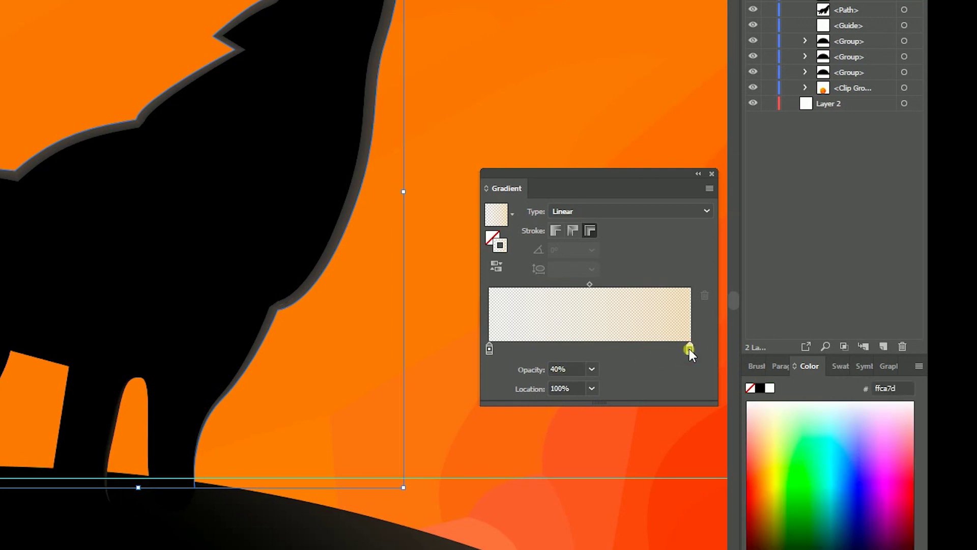
pyautogui.doubleClick(689, 349)
pyautogui.click(693, 353)
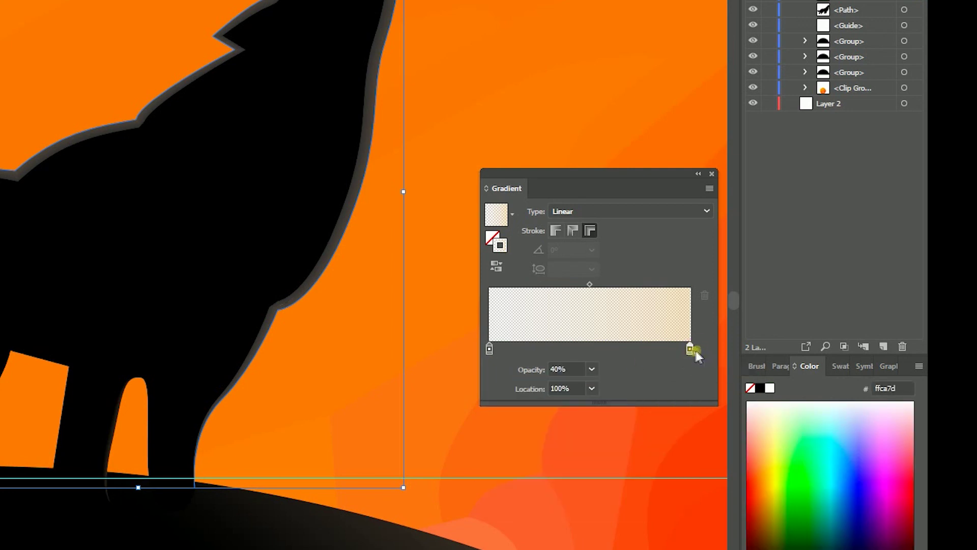
pyautogui.click(590, 369)
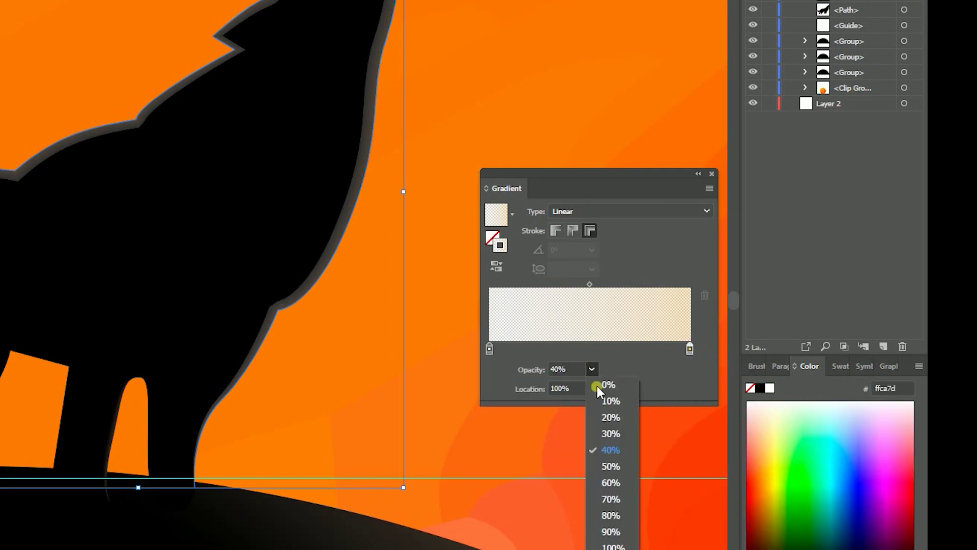
pyautogui.click(609, 482)
# Set the leg stroke gradient's right stop opacity to 60%, then deselect.
pyautogui.click(191, 217)
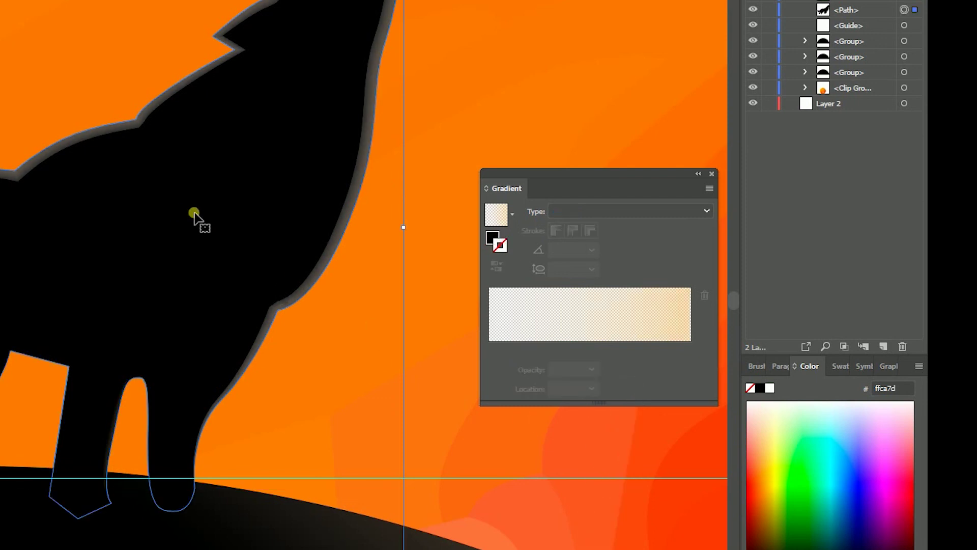
pyautogui.click(454, 146)
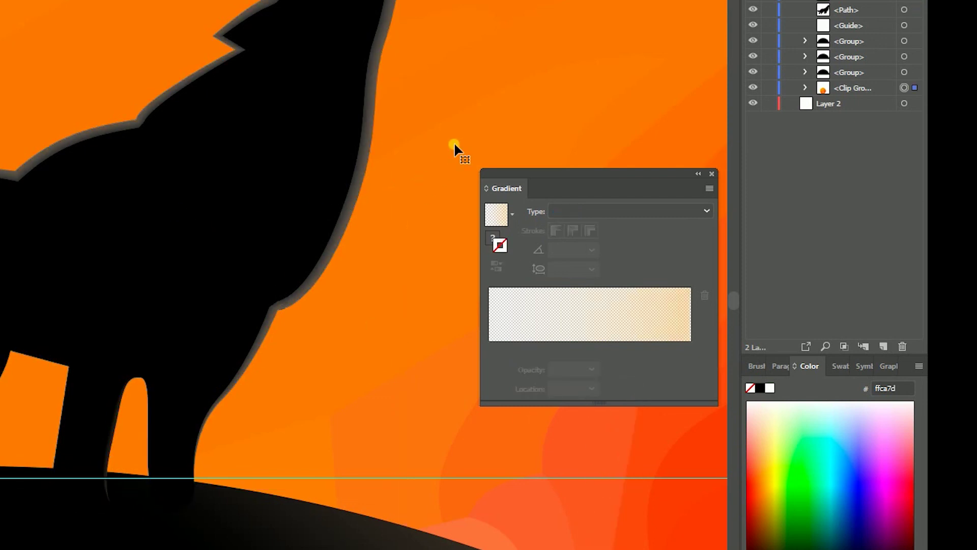
pyautogui.click(119, 422)
pyautogui.click(689, 347)
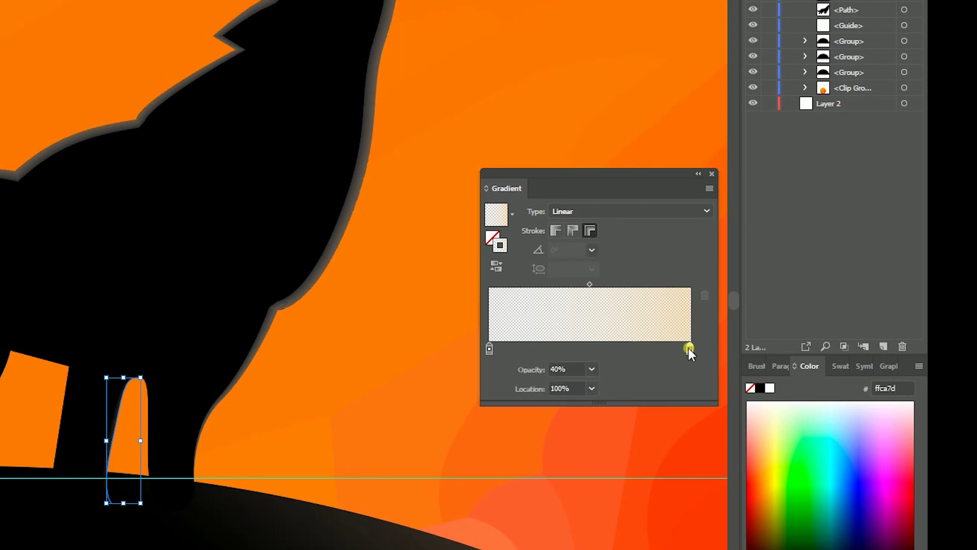
pyautogui.click(591, 369)
pyautogui.click(609, 482)
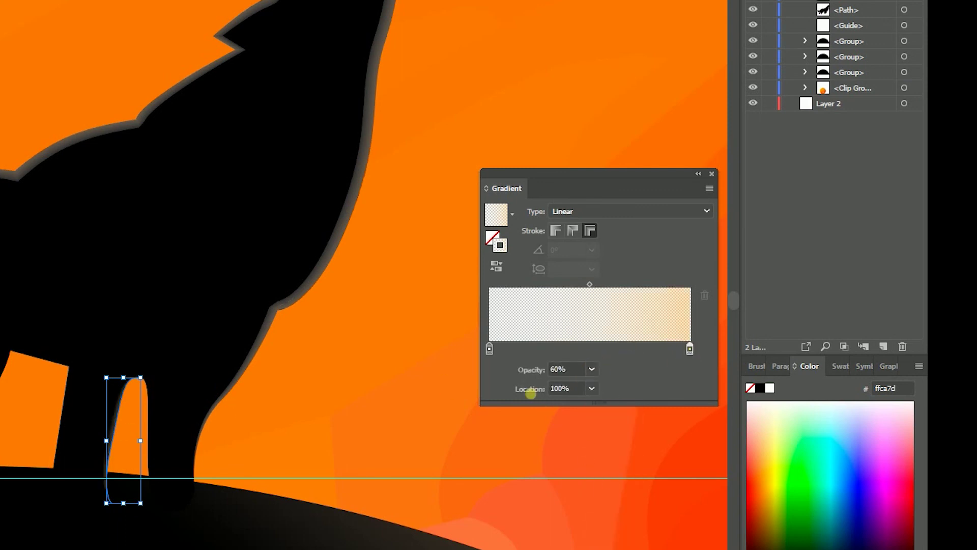
pyautogui.doubleClick(489, 349)
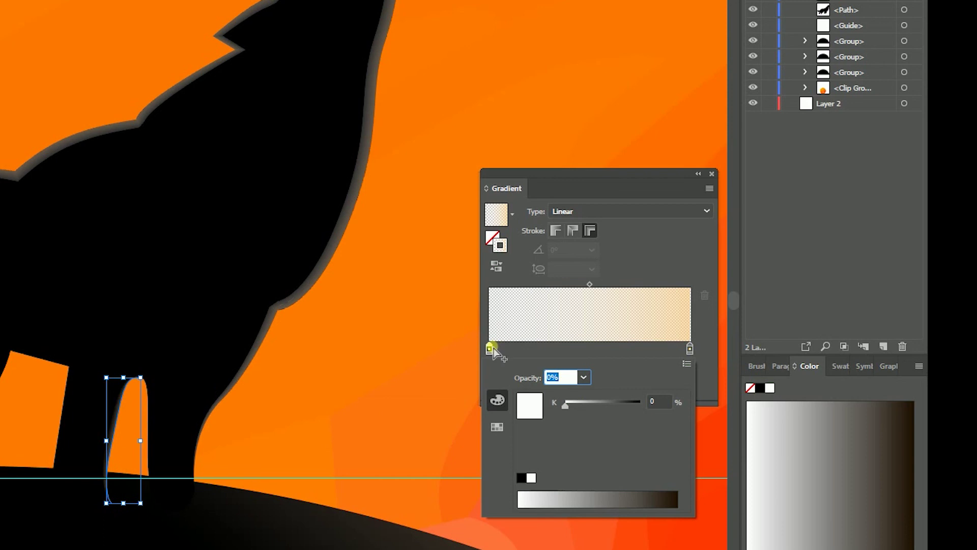
pyautogui.click(489, 348)
pyautogui.doubleClick(489, 348)
pyautogui.click(489, 348)
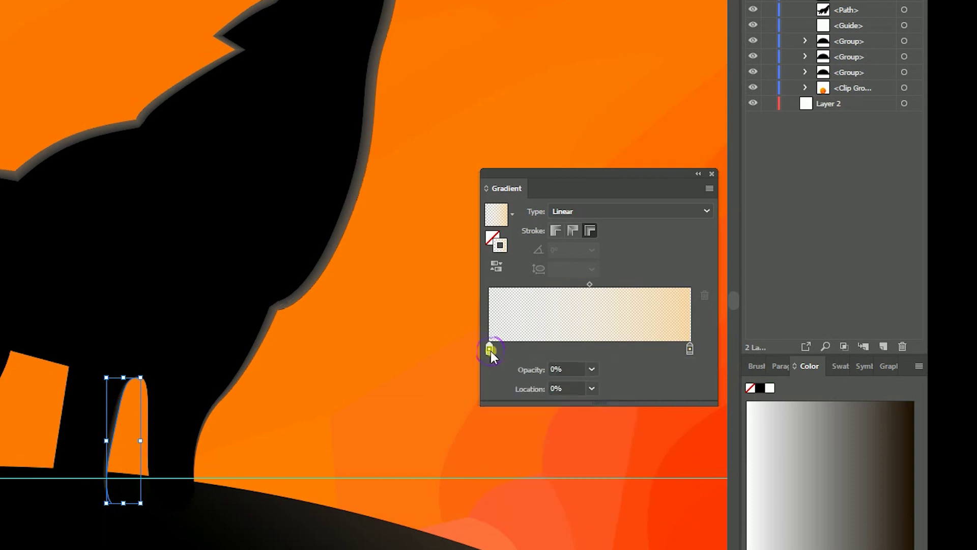
pyautogui.click(591, 367)
pyautogui.click(328, 414)
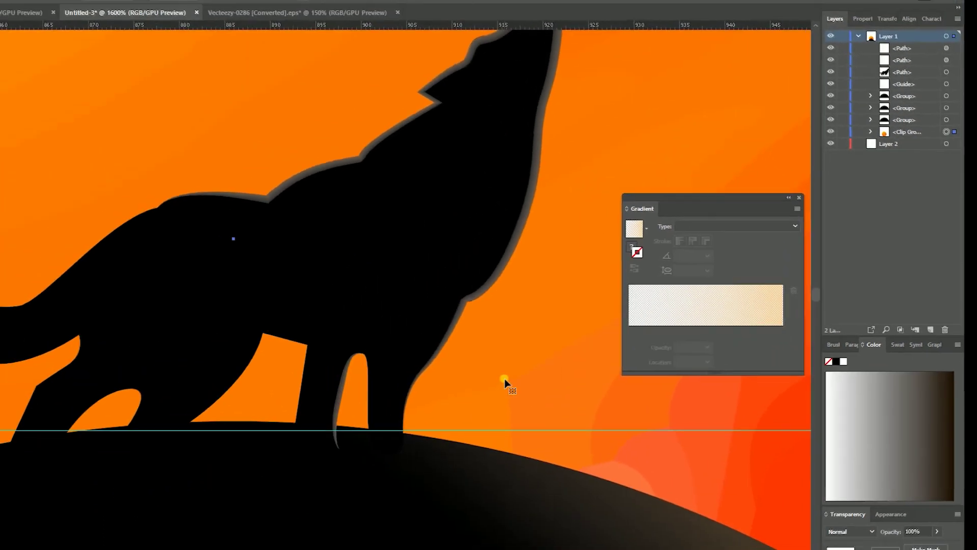
pyautogui.scroll(-5, 504, 378)
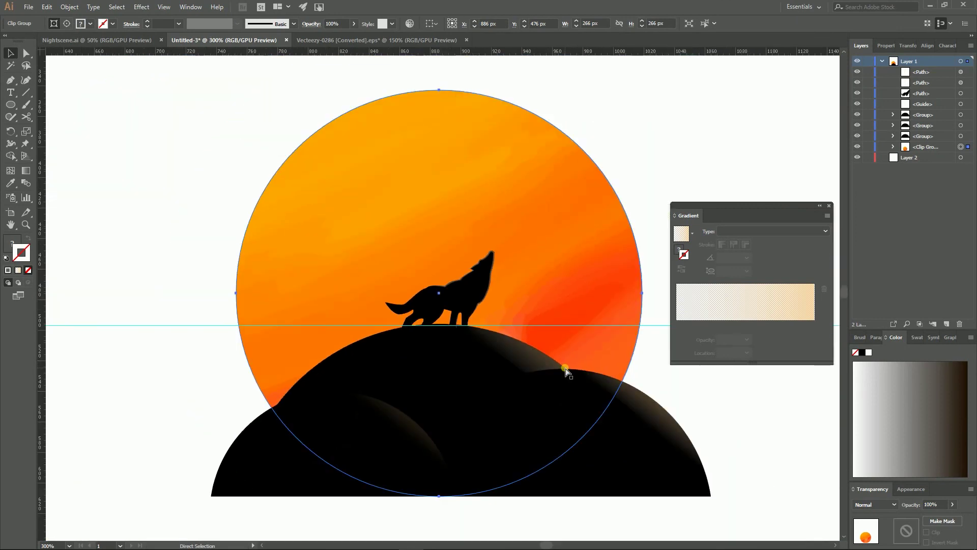
pyautogui.hotkey('ctrl', '+')
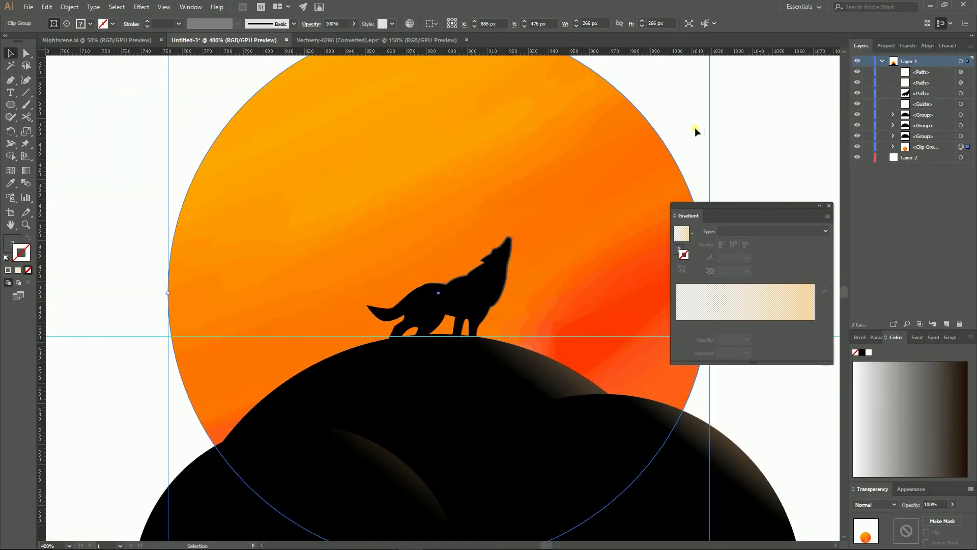
pyautogui.click(728, 130)
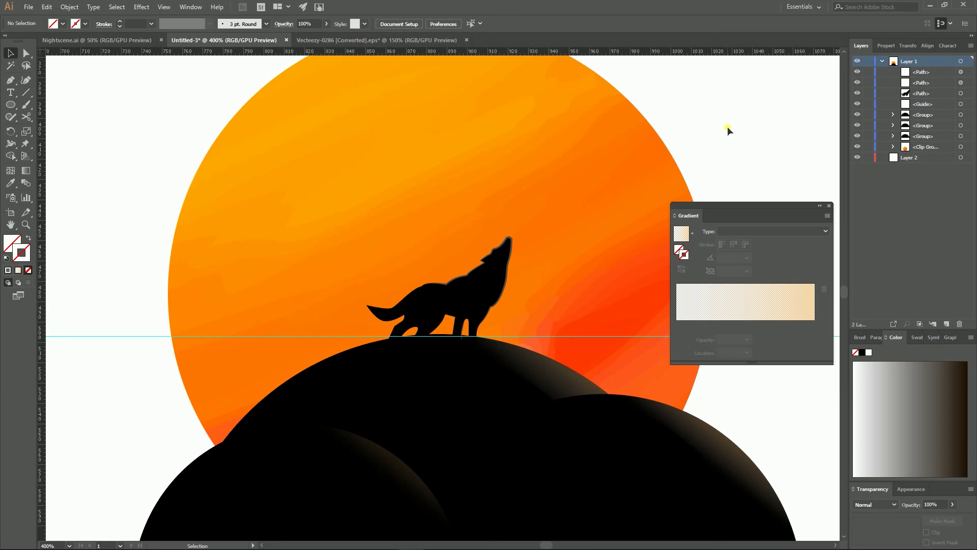
pyautogui.hotkey('ctrl', '-')
pyautogui.hotkey('ctrl', '-')
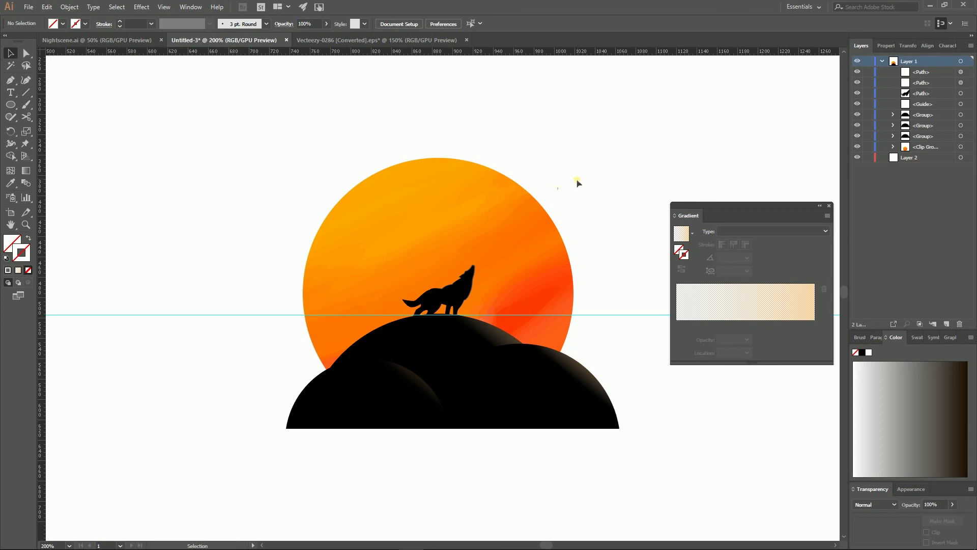
pyautogui.click(466, 189)
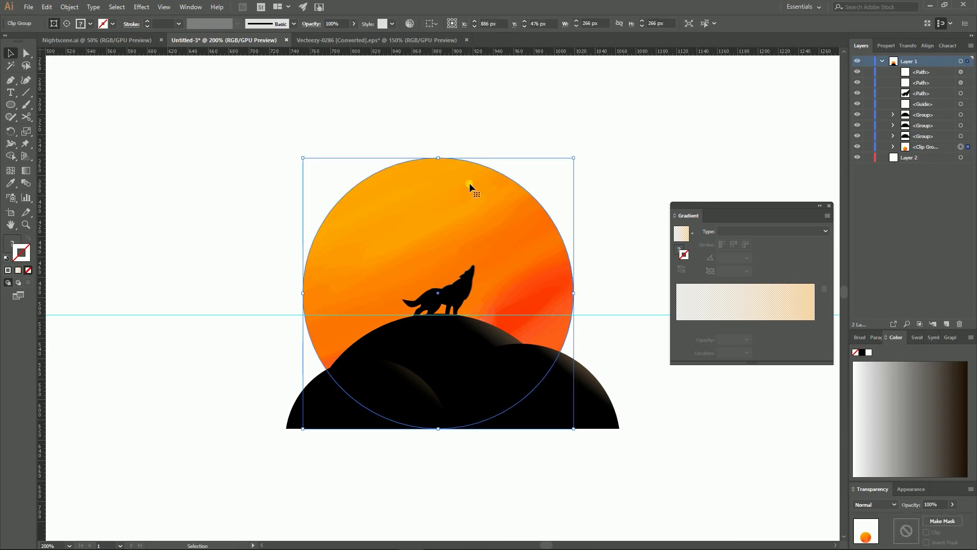
# Lower the moon behind the hills and lift its bottom anchor to the hills' flat base.
pyautogui.moveTo(474, 178); pyautogui.dragTo(469, 212)
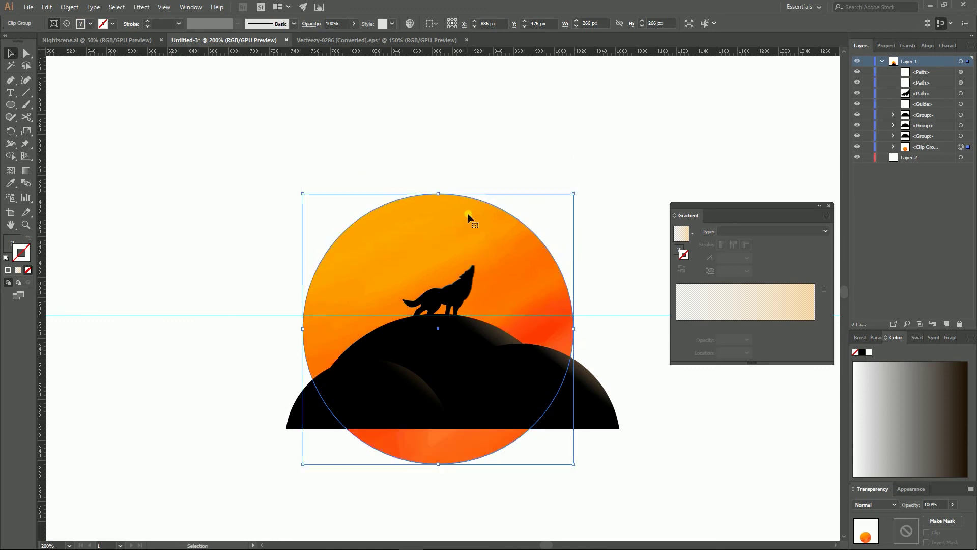
pyautogui.click(26, 53)
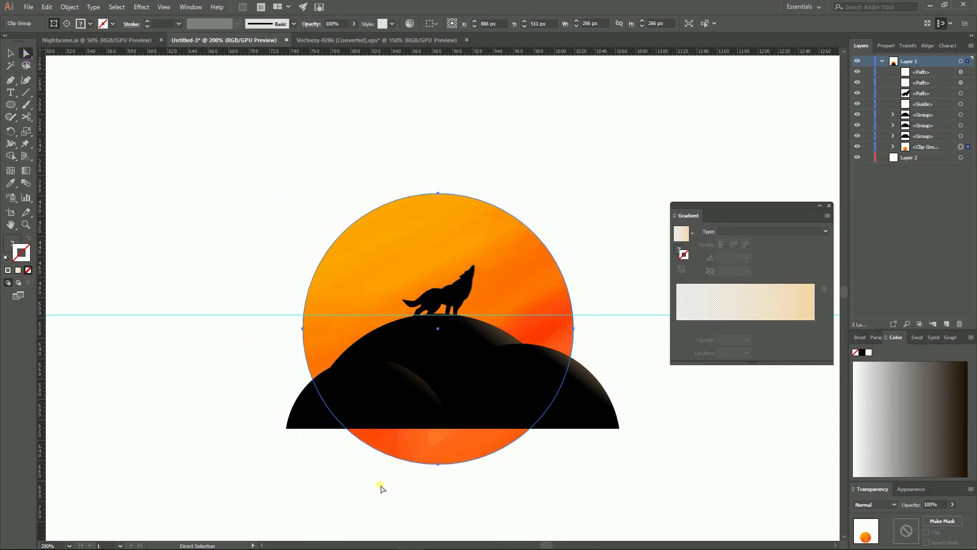
pyautogui.moveTo(380, 485); pyautogui.dragTo(443, 469)
pyautogui.click(438, 475)
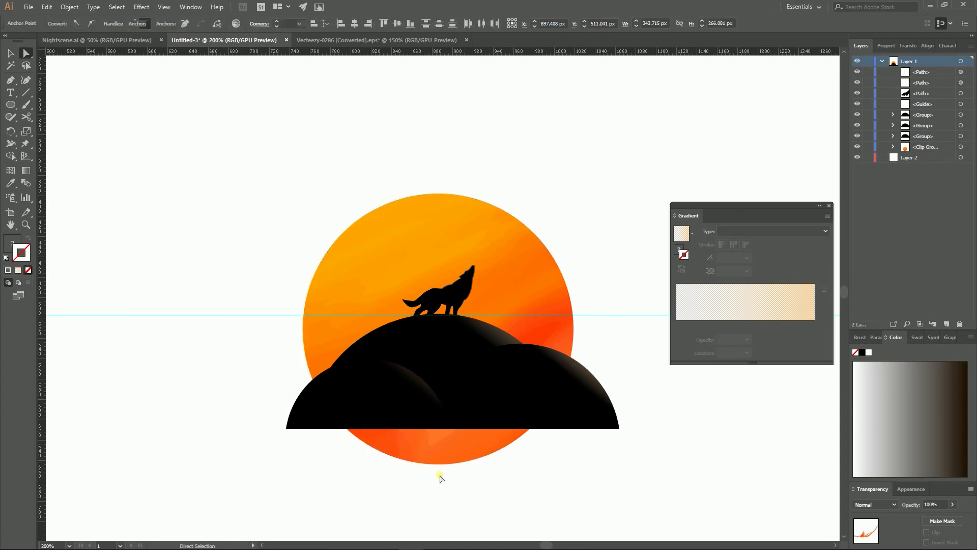
pyautogui.click(439, 464)
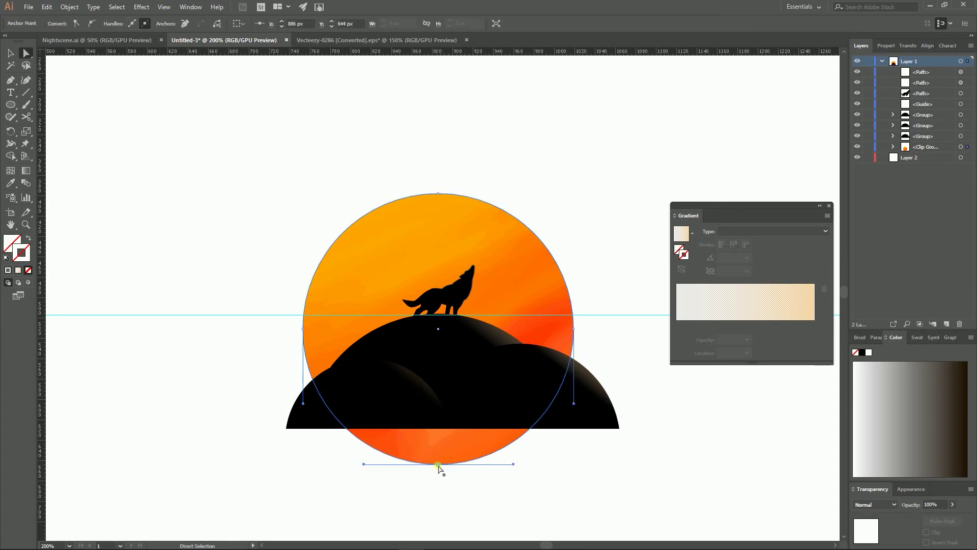
pyautogui.moveTo(437, 465); pyautogui.dragTo(440, 432)
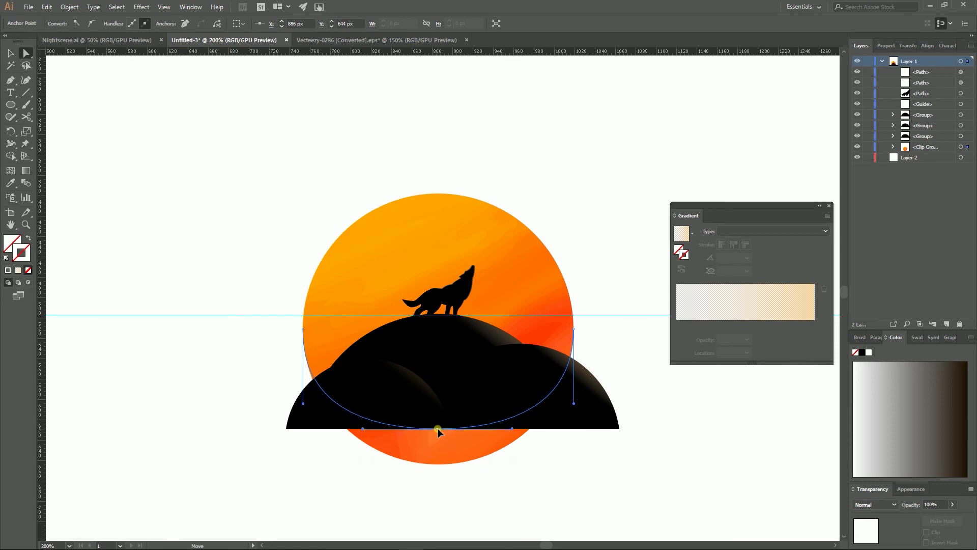
pyautogui.moveTo(440, 432); pyautogui.dragTo(439, 430)
pyautogui.click(472, 494)
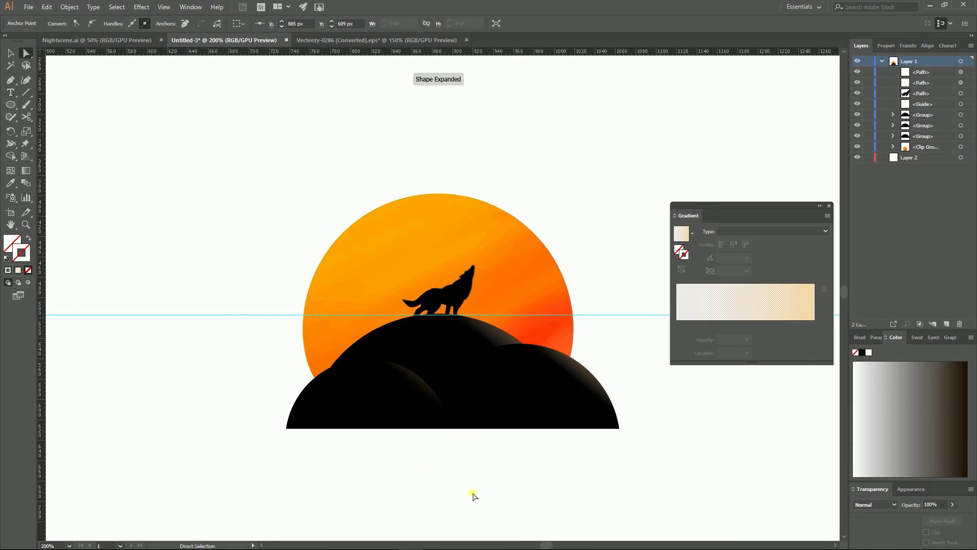